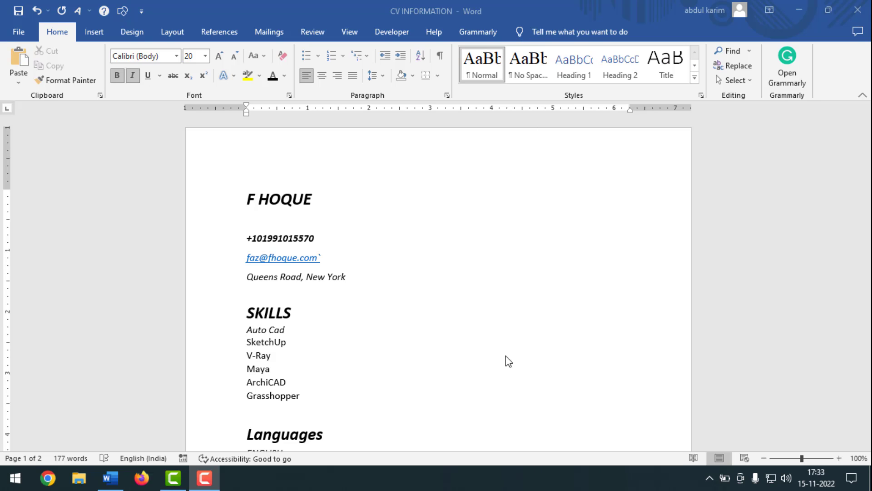
Create a new blank document alongside the open CV INFORMATION document.
left_click(20, 30)
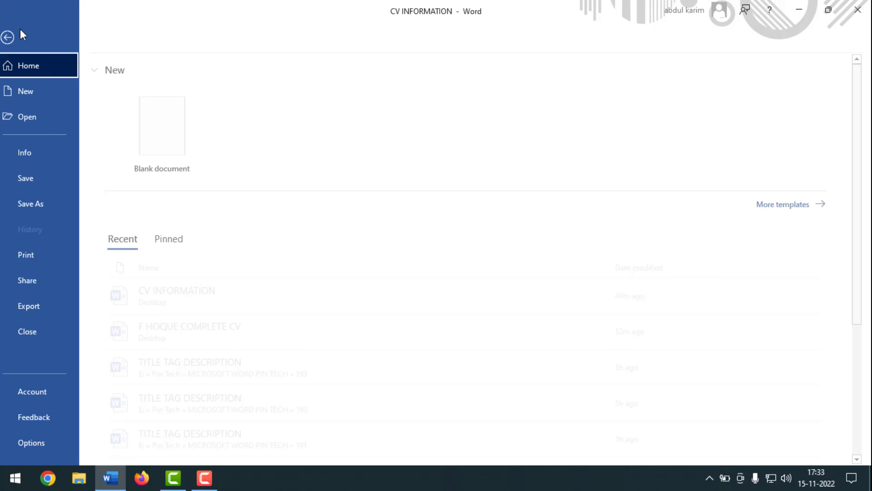
left_click(185, 145)
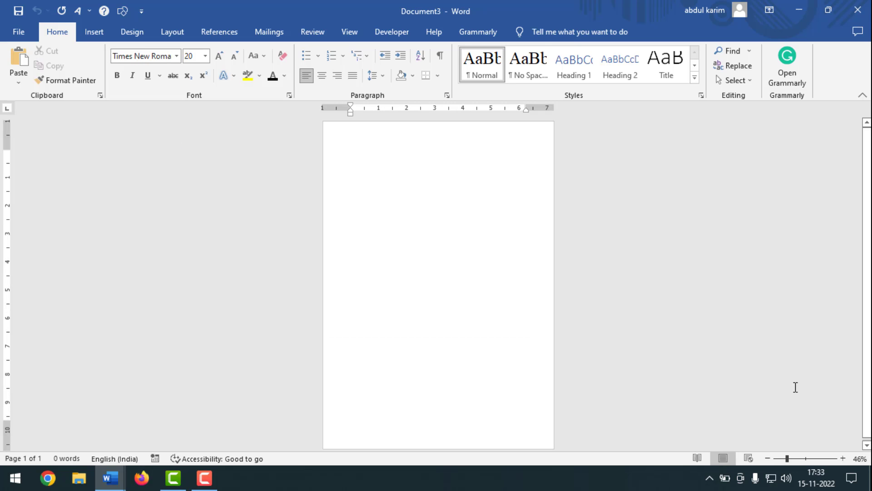
left_click(843, 458)
left_click(842, 458)
left_click(843, 457)
left_click(843, 458)
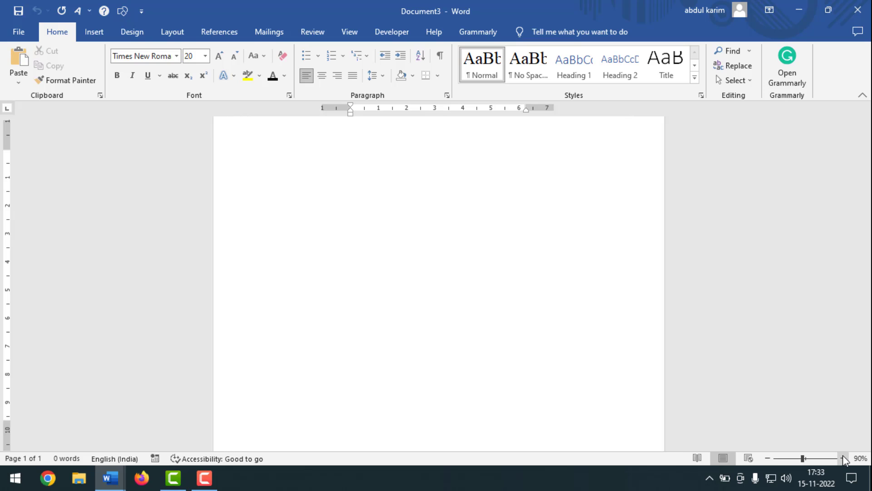
left_click(843, 458)
left_click(842, 458)
Review the contact details, skills, languages, hobbies, experience and education in the CV INFORMATION document, and return to the blank document.
mouse_move(113, 475)
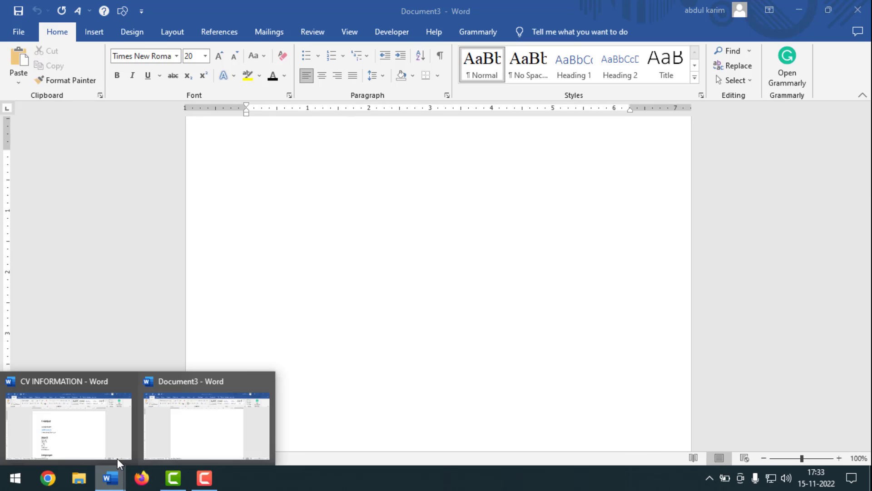
left_click(68, 430)
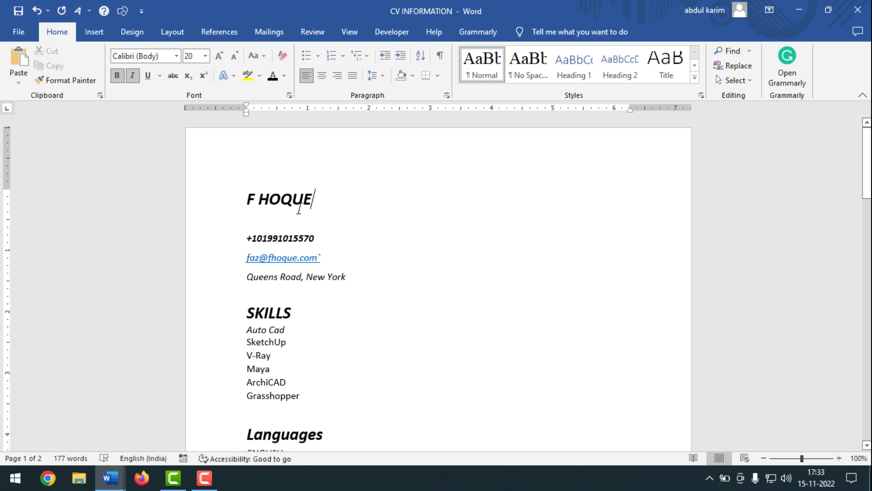
scroll(318, 224, "down", 1)
scroll(336, 245, "down", 4)
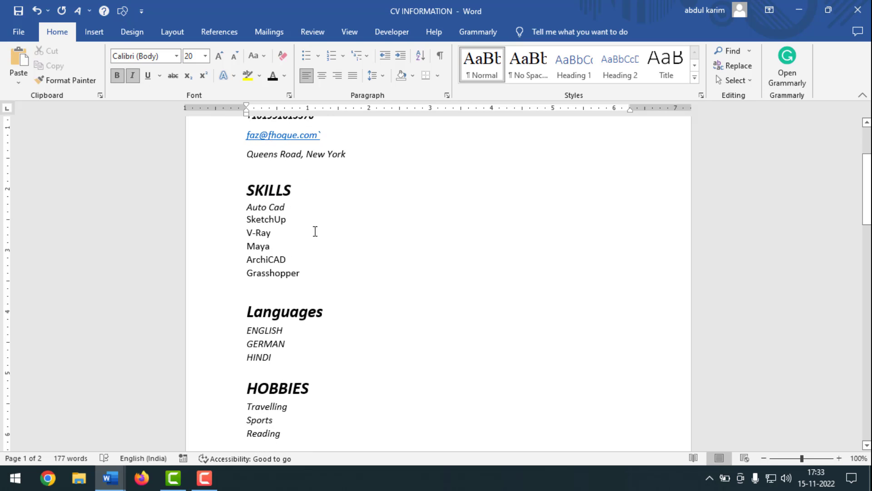
scroll(318, 238, "down", 4)
scroll(325, 254, "down", 15)
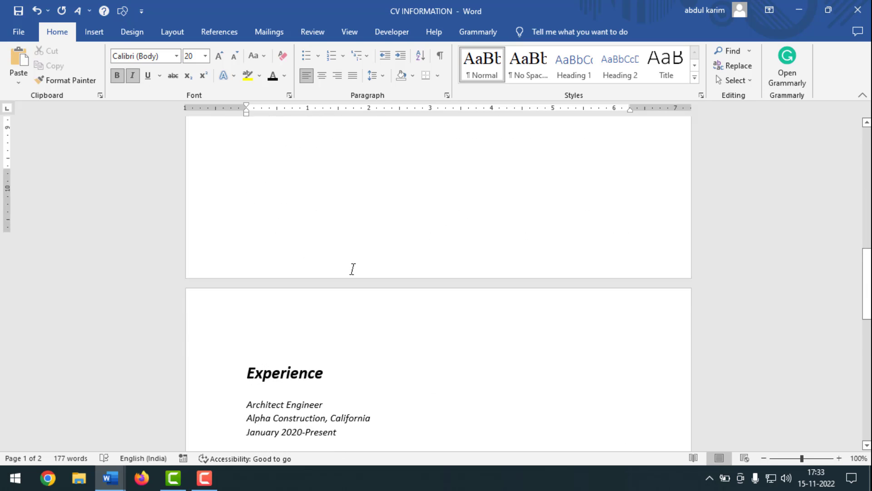
scroll(329, 260, "down", 9)
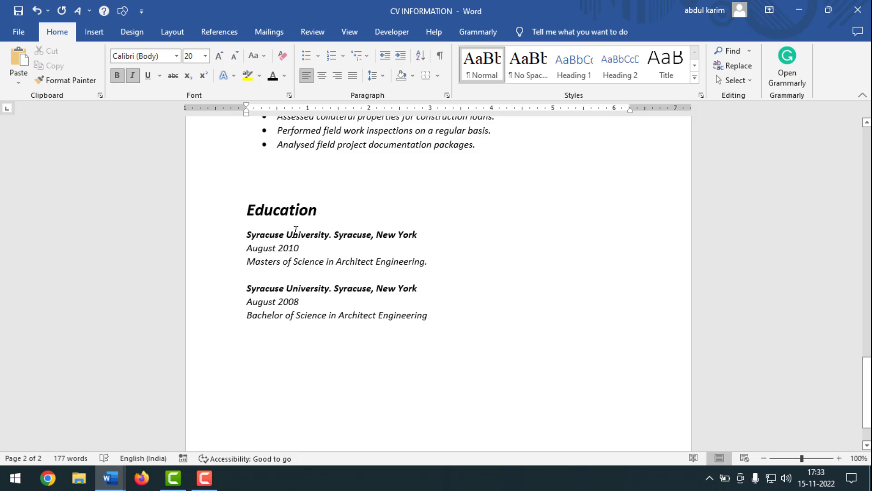
scroll(297, 230, "up", 7)
scroll(367, 252, "up", 7)
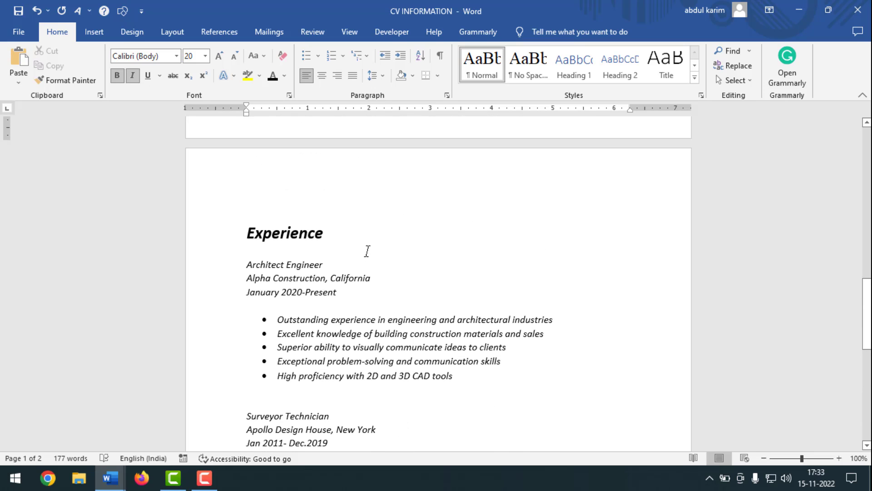
scroll(368, 252, "up", 20)
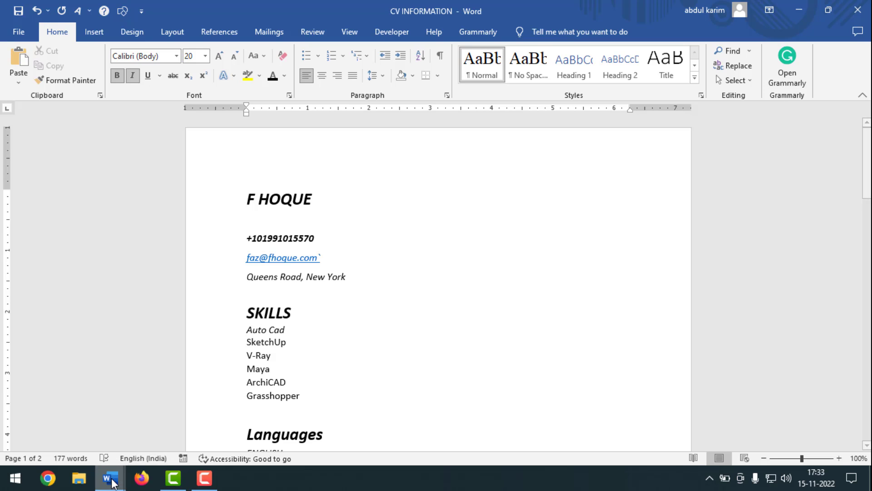
mouse_move(110, 478)
left_click(189, 441)
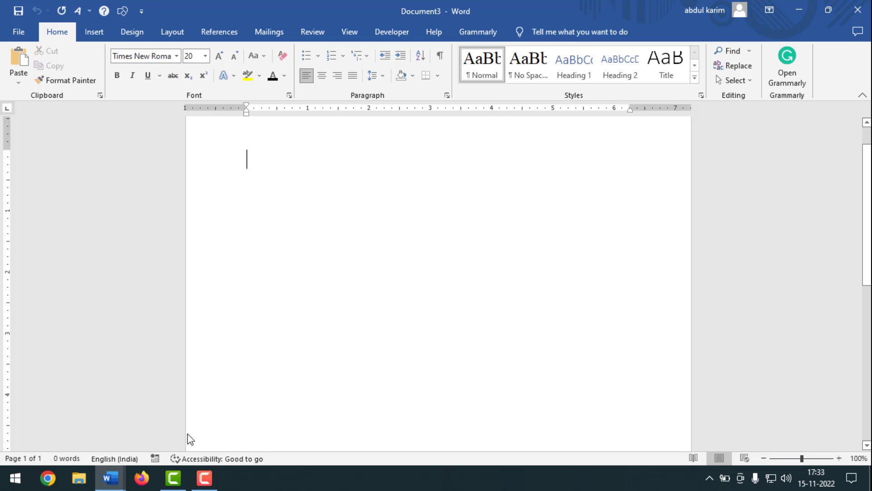
Set the paper size of the whole document to A4 in the page setup.
key("alt")
key("p")
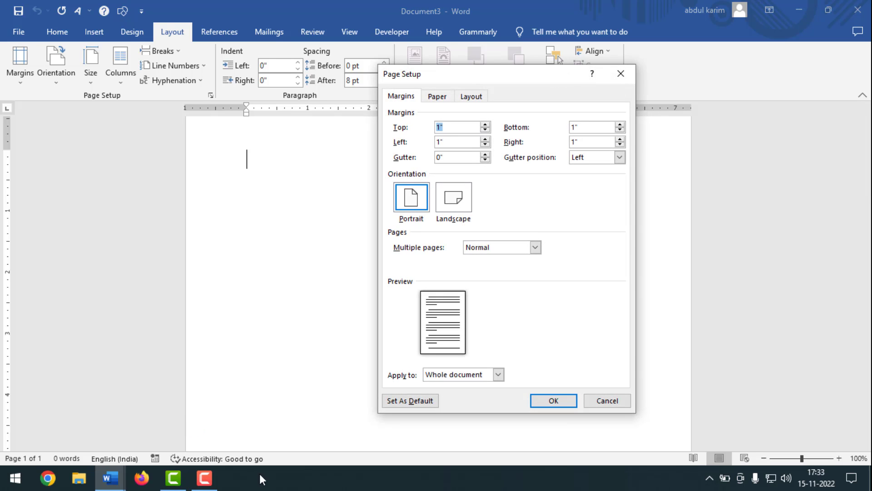
left_click(438, 97)
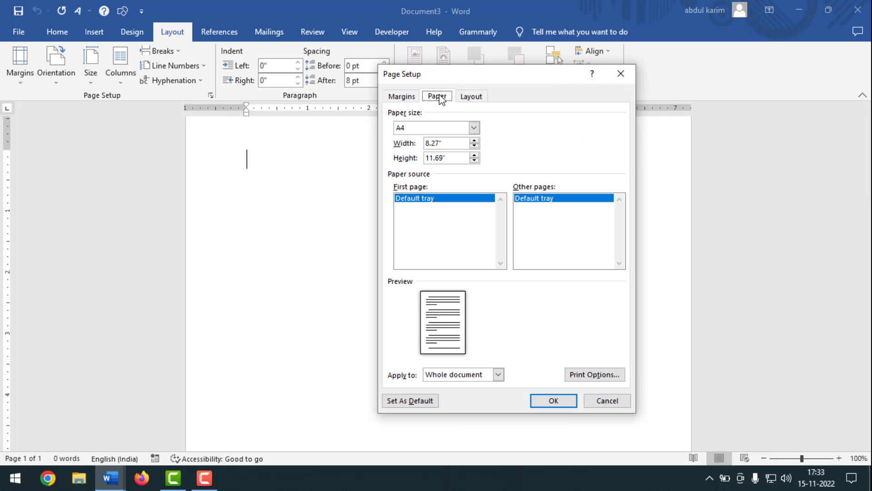
left_click(473, 127)
left_click(432, 171)
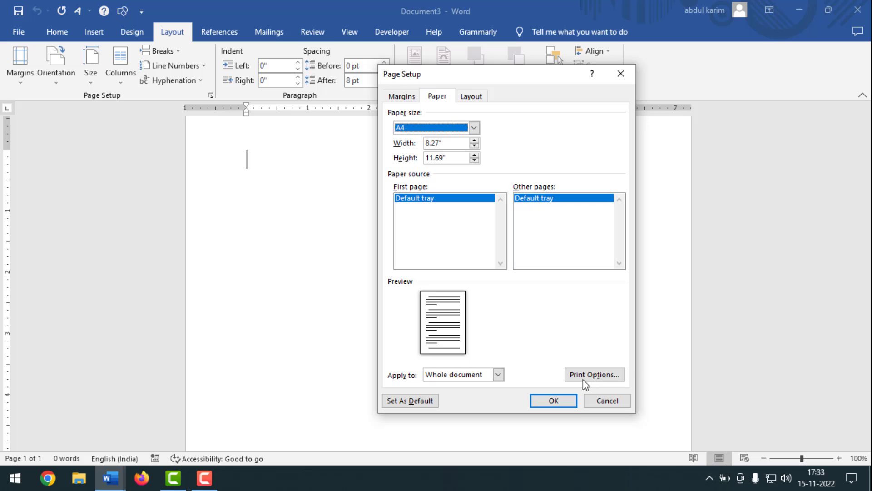
left_click(568, 402)
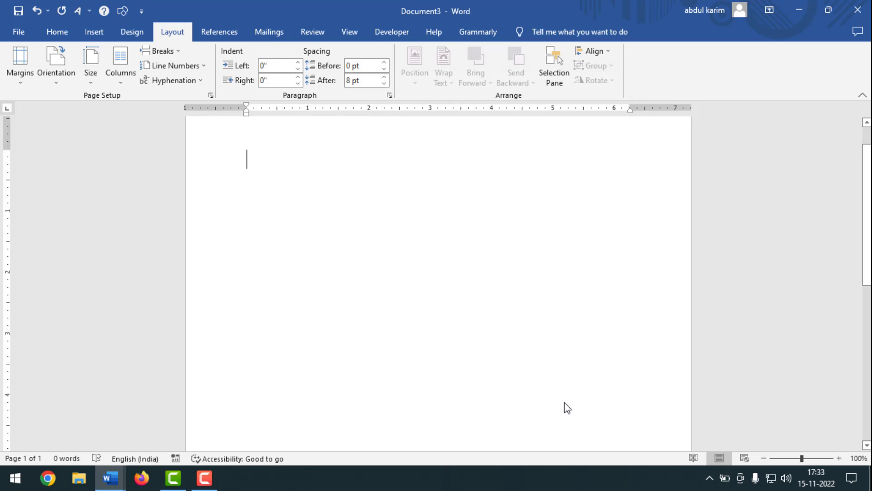
Draw a rectangle about 3" high and 2.14" wide in the upper-left part of the page.
left_click(92, 32)
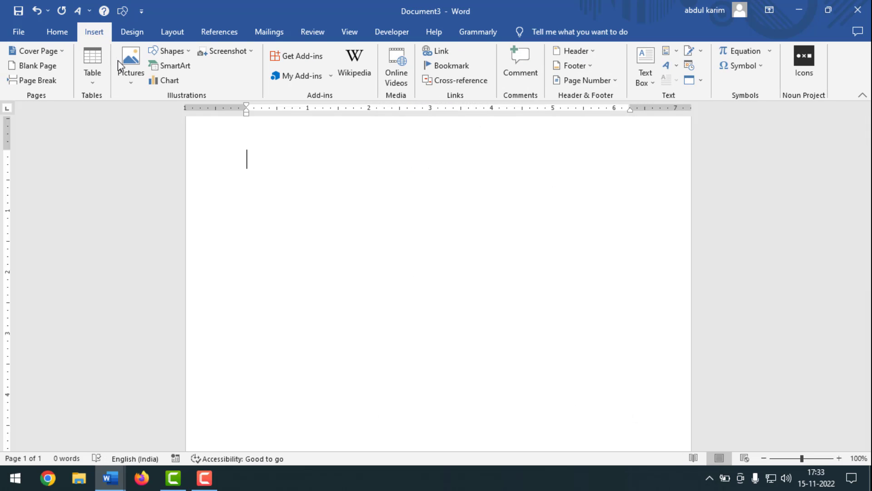
left_click(185, 49)
left_click(208, 86)
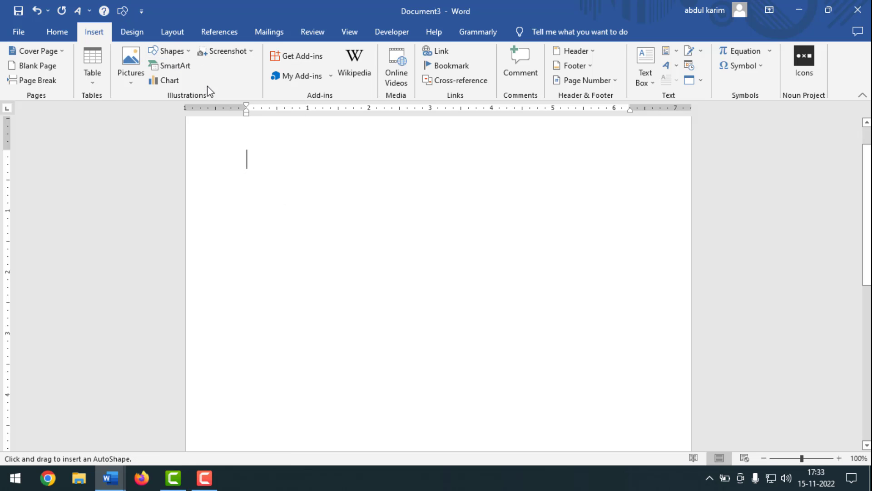
left_click_drag(227, 146, 358, 331)
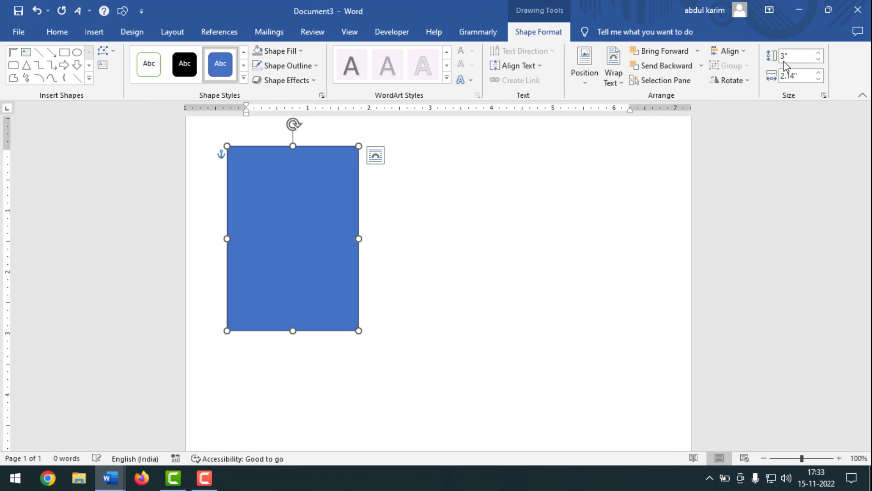
Set the rectangle's height to 11.77" and its width to 2.48".
left_click(799, 56)
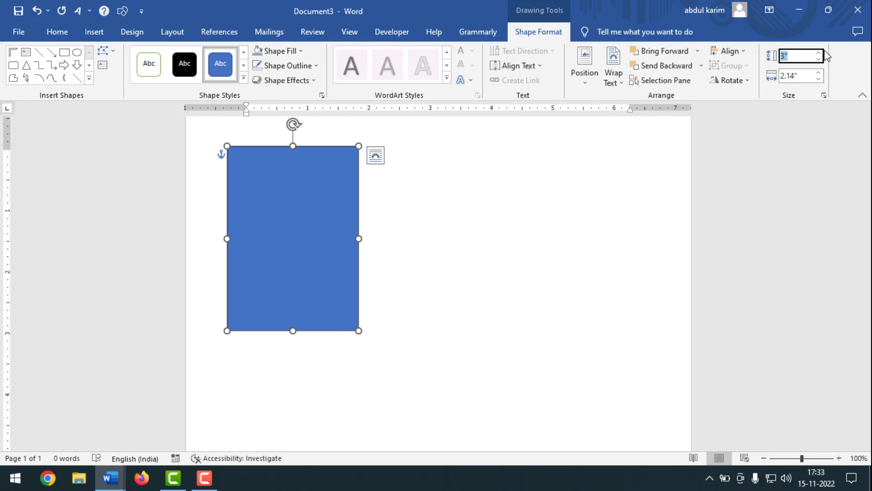
type("11.77")
left_click(778, 75)
left_click_drag(780, 76, 824, 76)
type("2")
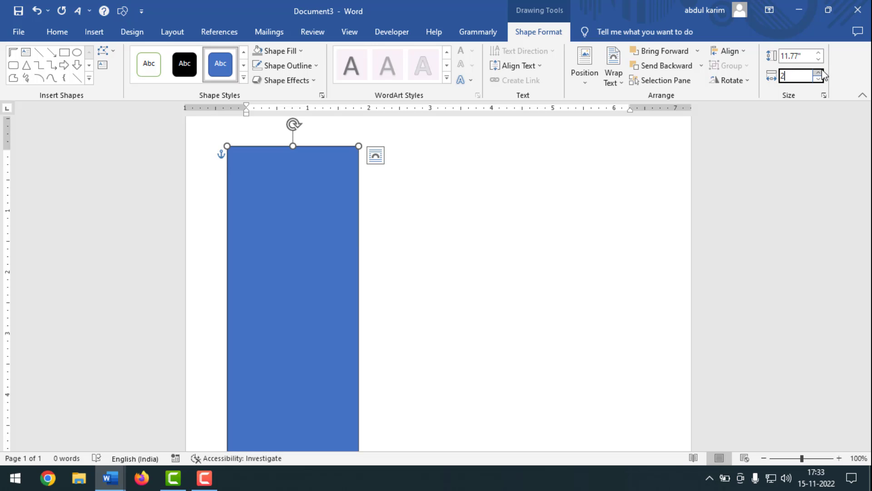
type(".48")
key("Return")
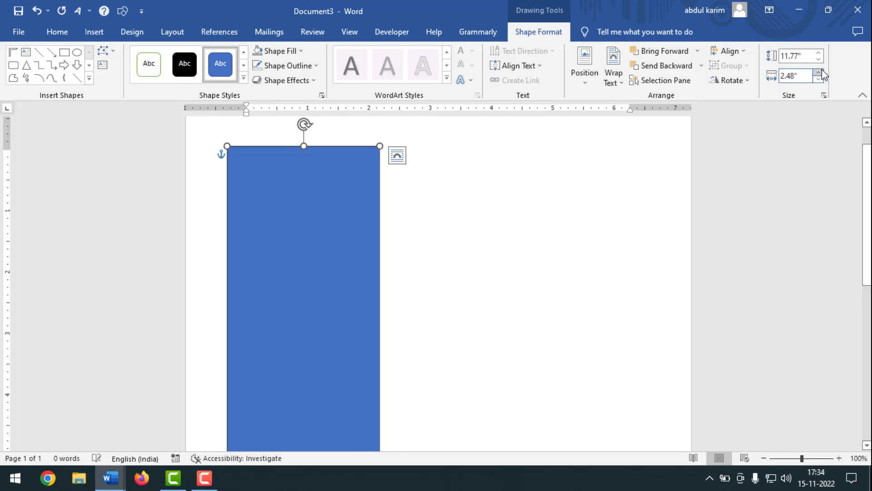
Fill the rectangle with the darkest shade of the lighter theme blue and remove its outline.
left_click(300, 50)
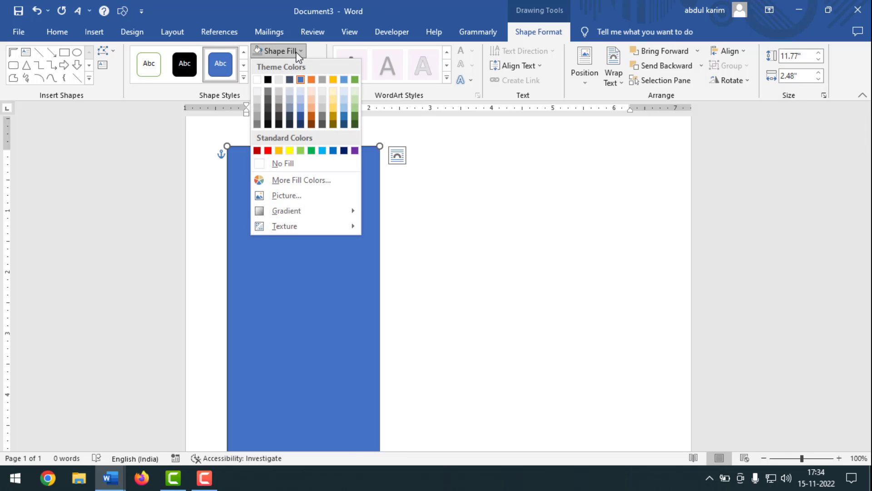
left_click(344, 124)
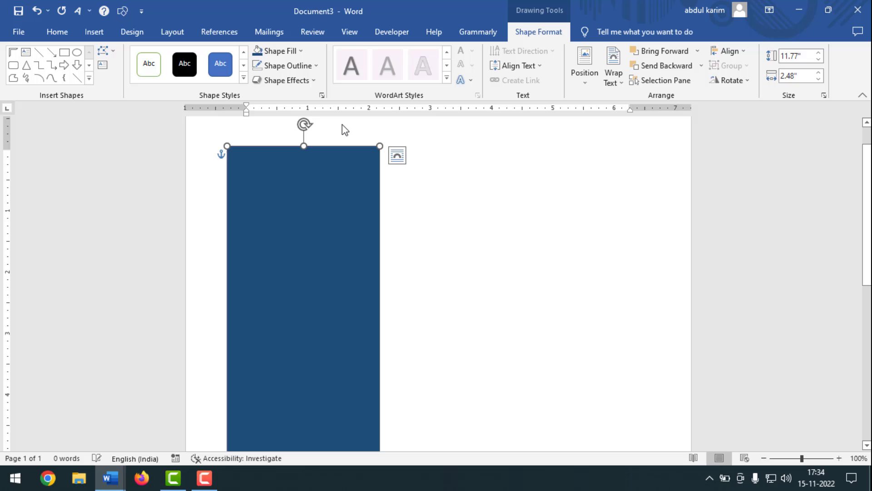
left_click(315, 64)
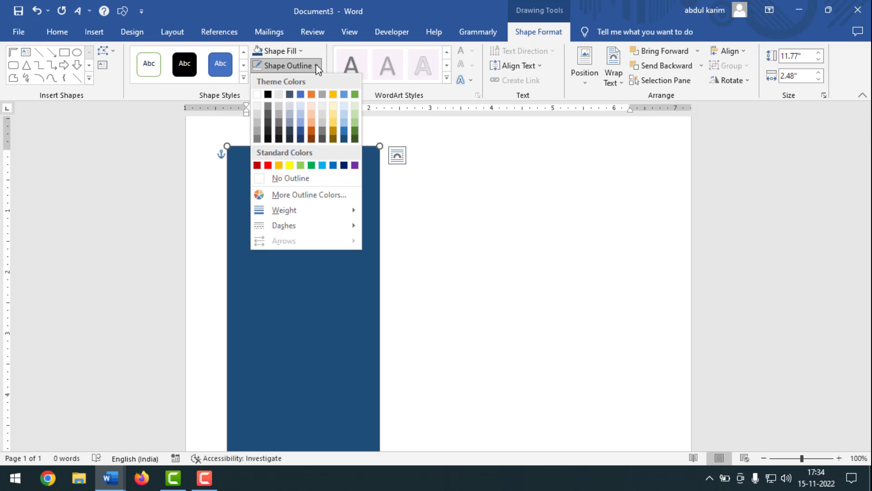
left_click(291, 179)
Move the dark blue rectangle flush against the page's left and top edges as a full-height sidebar.
left_click_drag(289, 231, 247, 192)
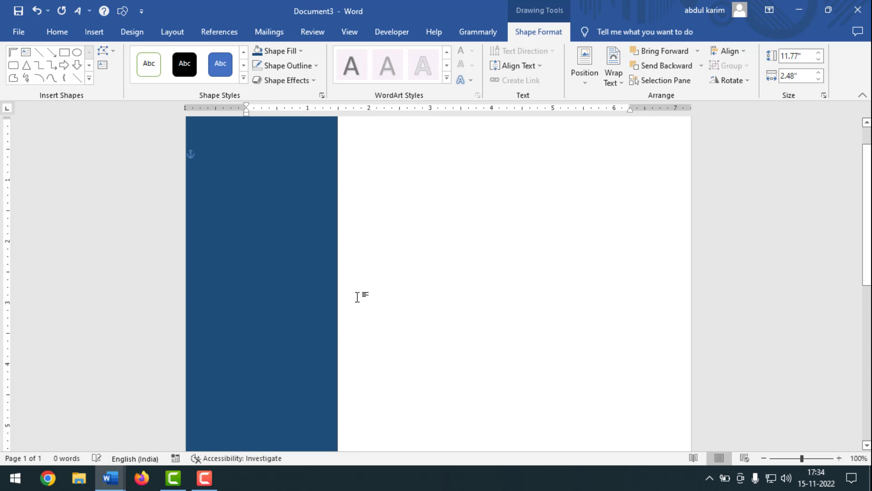
scroll(359, 296, "down", 8)
scroll(280, 259, "up", 8)
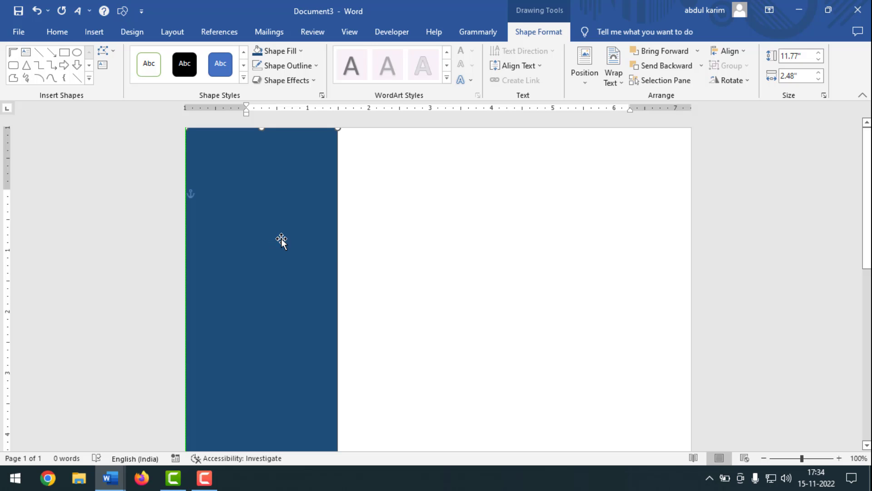
left_click(359, 241)
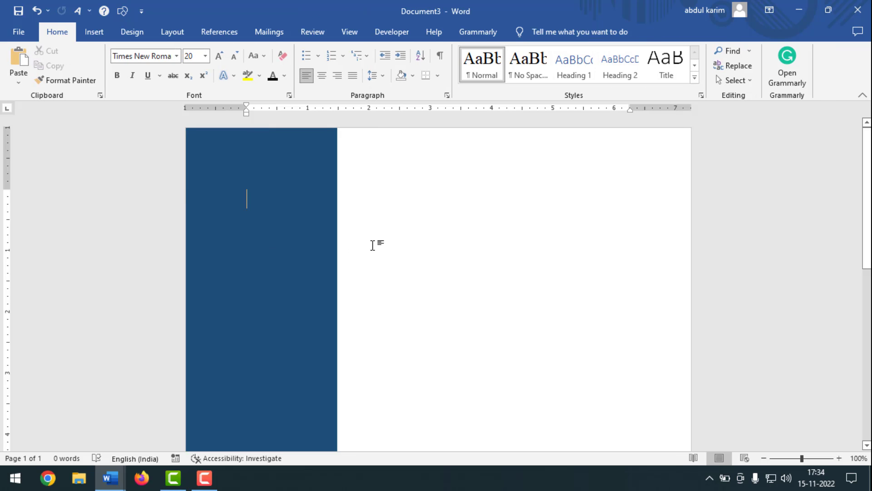
Draw a half frame shape about 2.3" high and 2.64" wide on the white area beside the sidebar.
left_click(95, 30)
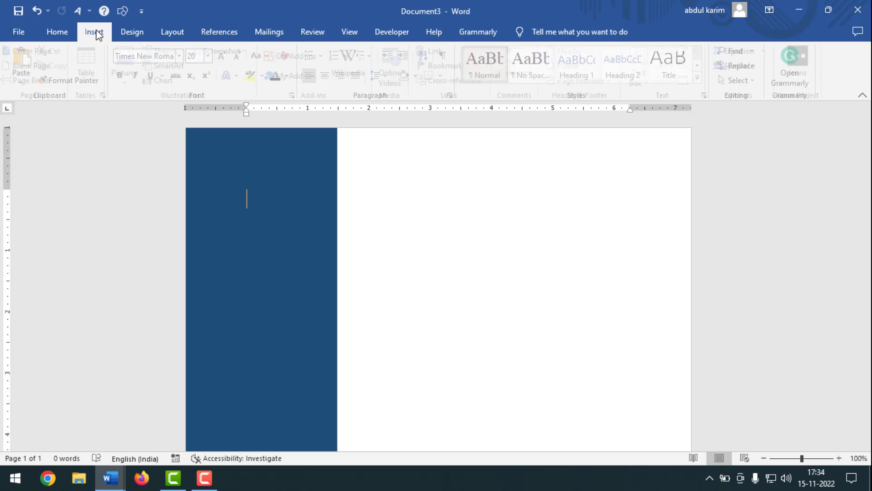
left_click(169, 51)
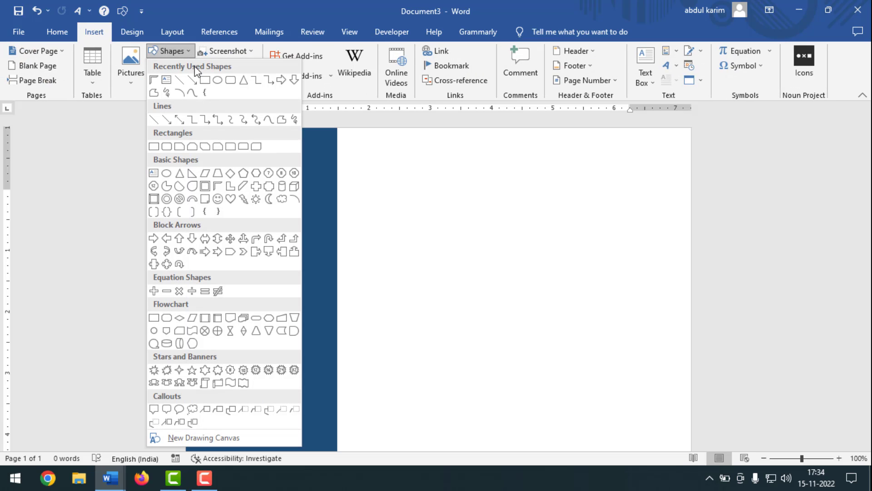
left_click(219, 187)
left_click_drag(435, 187, 596, 328)
Set the half frame's height to 0.88" and its width to 3.34".
left_click(814, 55)
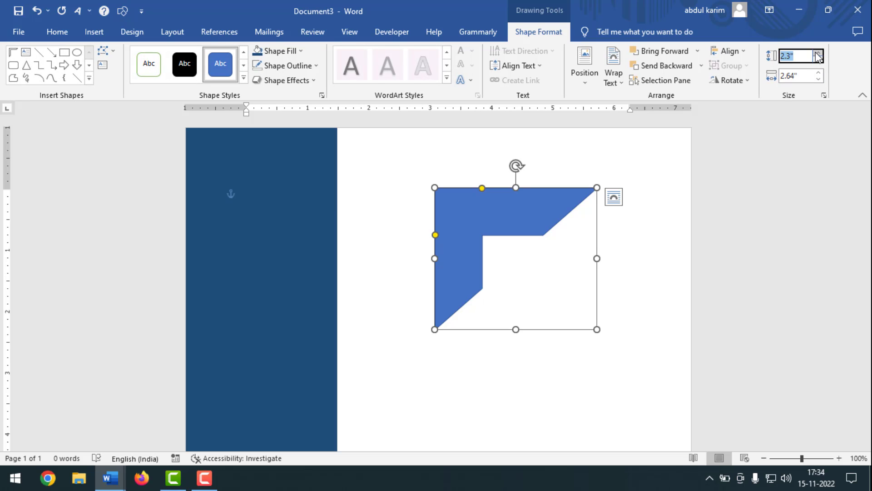
type("0.88")
key("Tab")
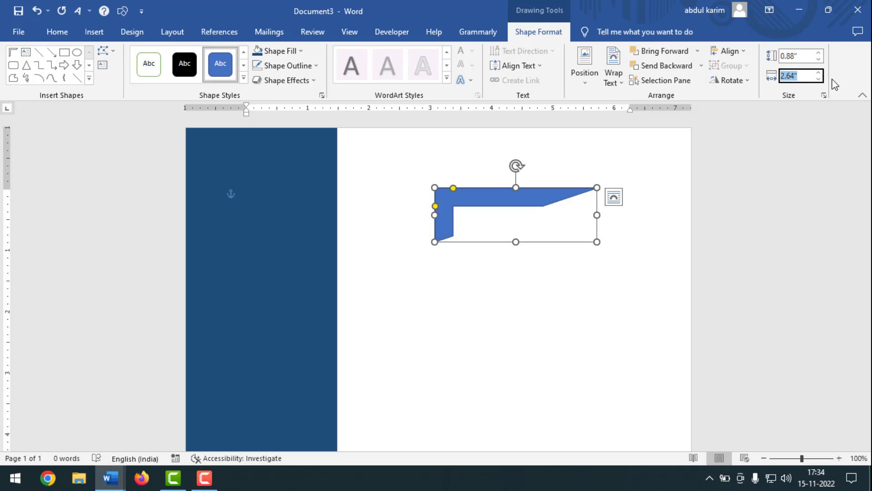
type("3.34")
key("Return")
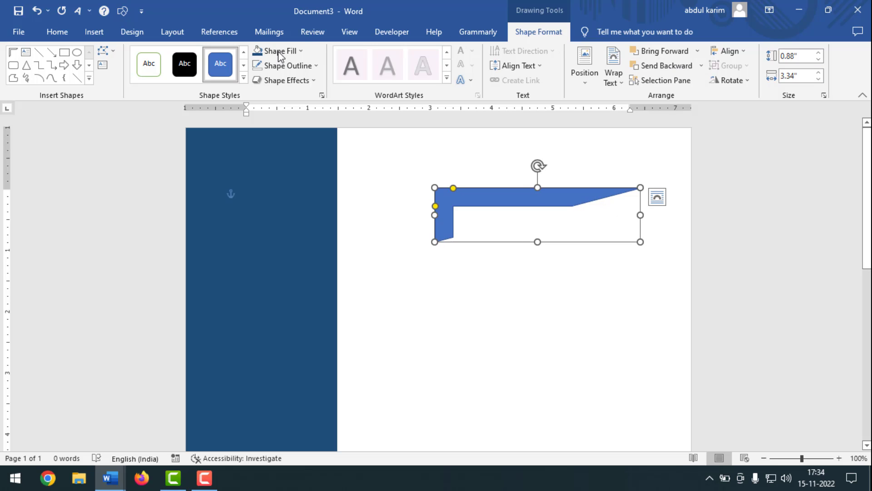
Fill the half frame with the same dark blue as the sidebar and remove its outline.
left_click(302, 50)
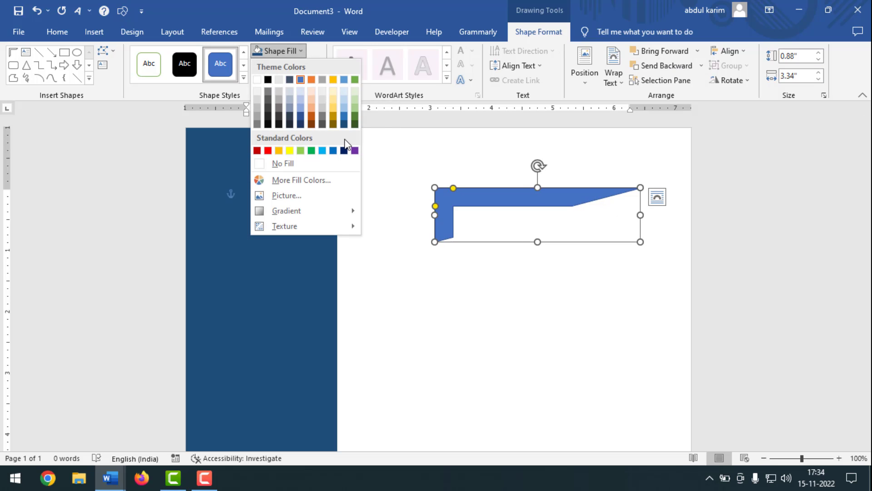
left_click(344, 123)
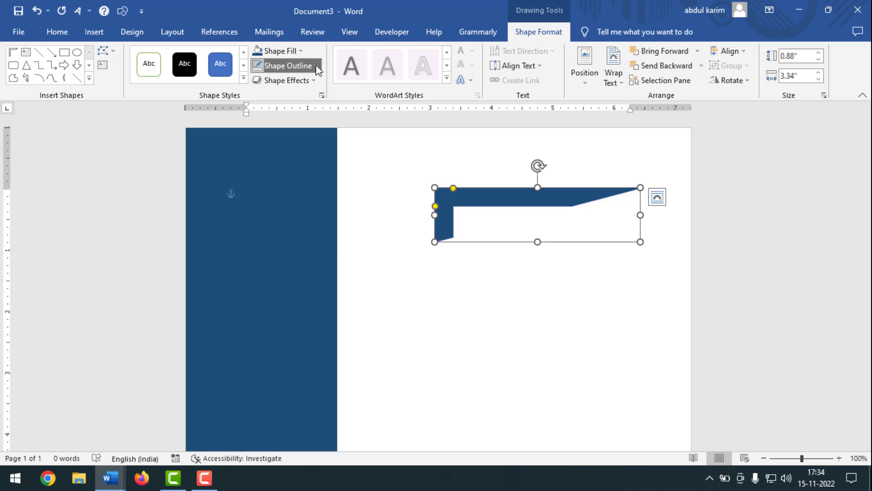
left_click(317, 65)
left_click(293, 178)
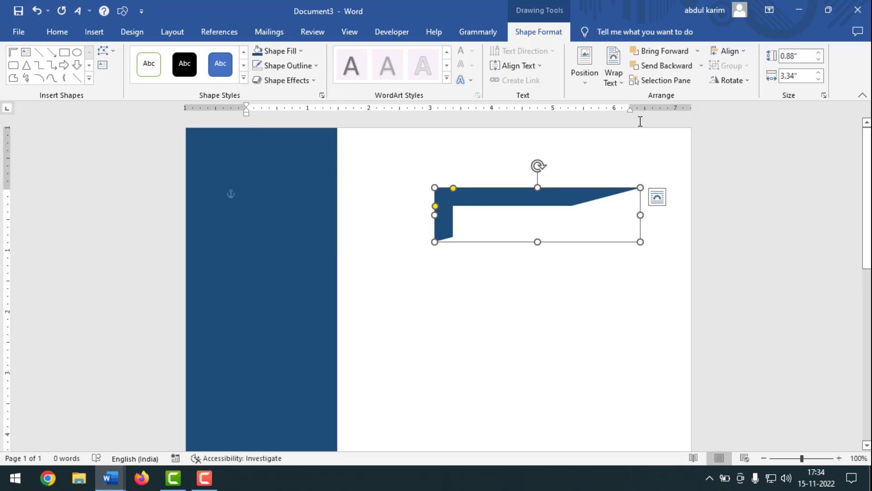
Flip the half frame horizontally and move it flush into the page's upper-right corner.
left_click(730, 80)
left_click(748, 143)
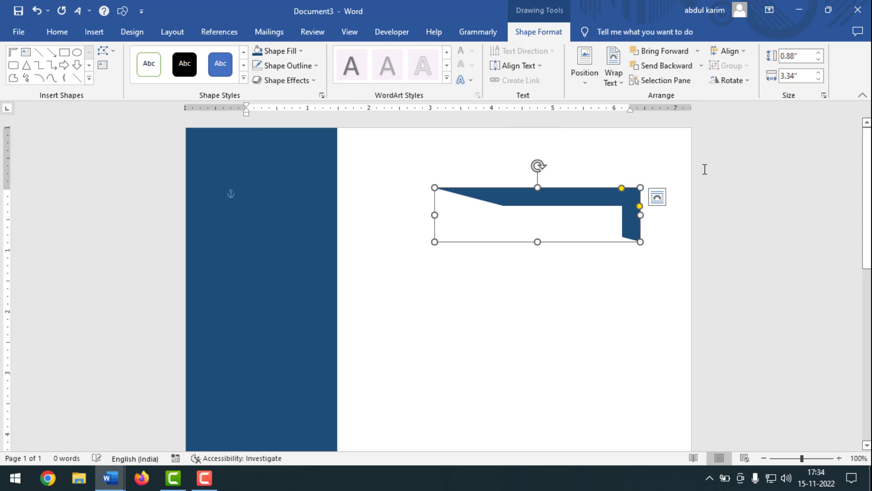
left_click_drag(585, 200, 637, 135)
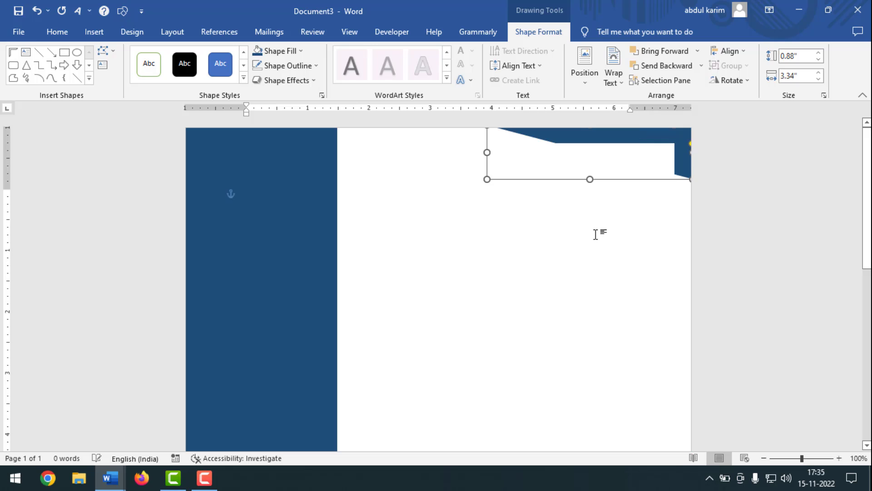
left_click(596, 234)
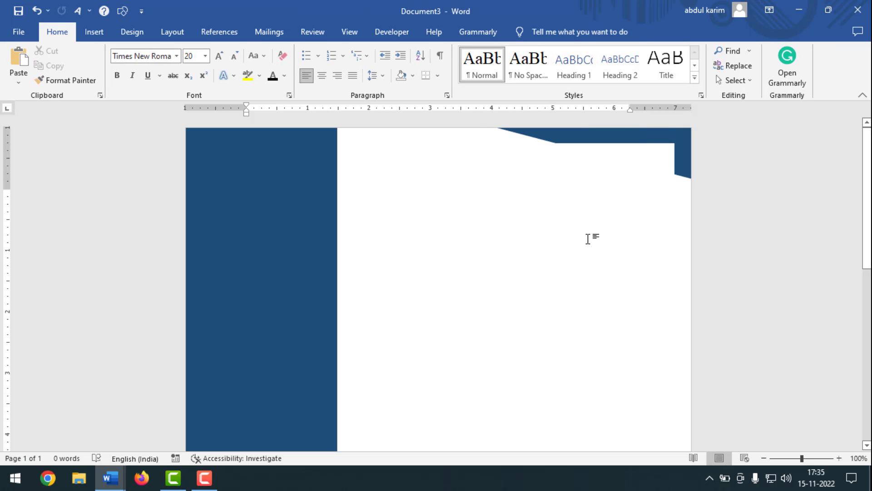
Insert the picture A719 from Local Disk (D:) and set its text wrapping so it sits in front of the text and sidebar.
left_click(97, 32)
left_click(132, 79)
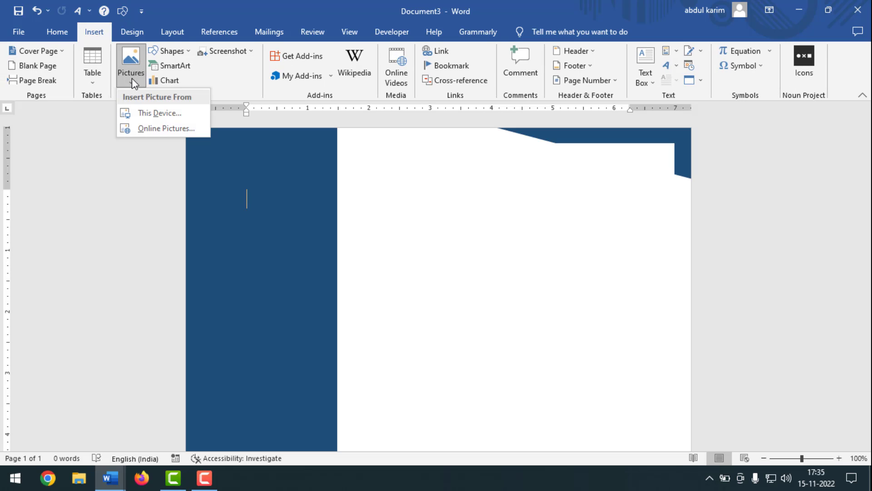
left_click(157, 113)
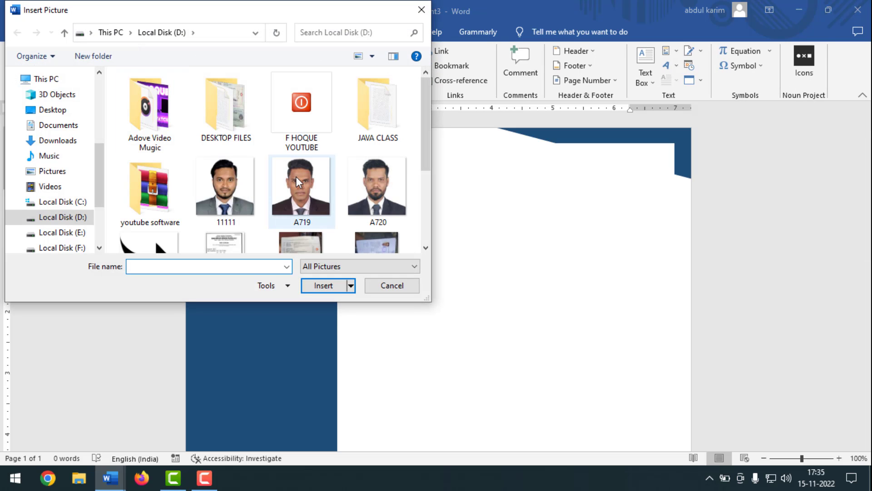
left_click(296, 177)
left_click(323, 285)
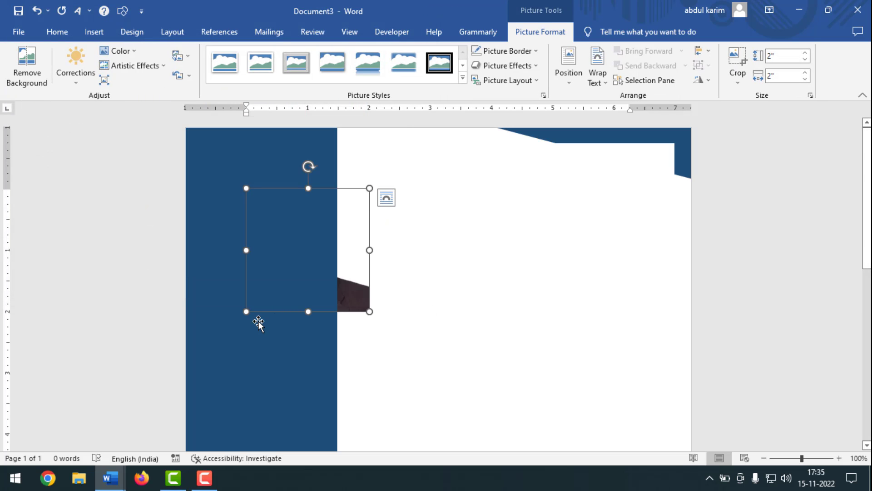
left_click(598, 75)
left_click(631, 190)
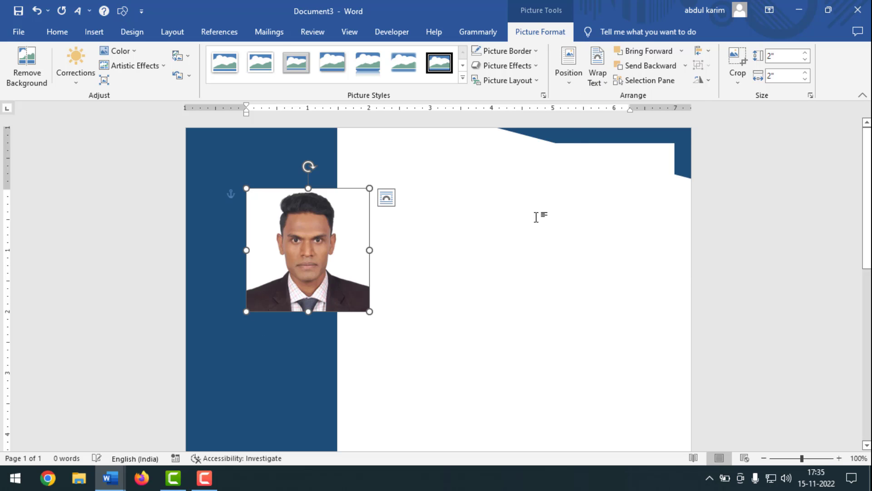
Crop the portrait photo to an oval shape.
left_click(736, 82)
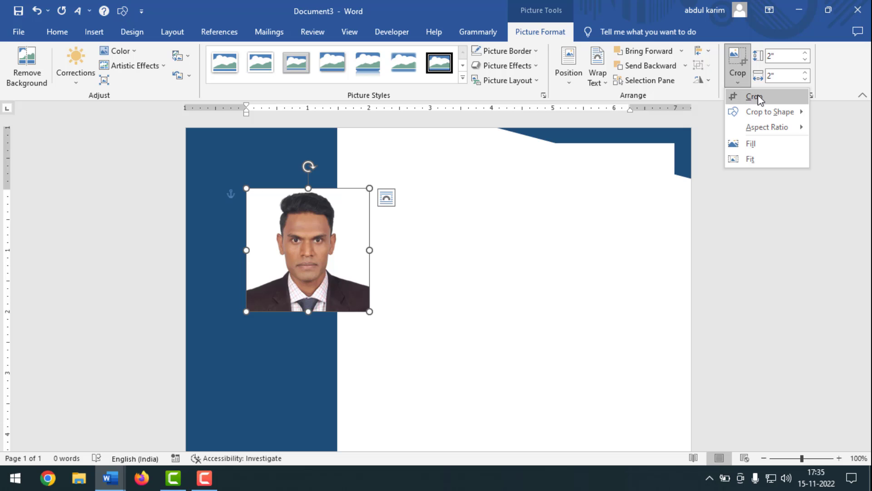
mouse_move(770, 113)
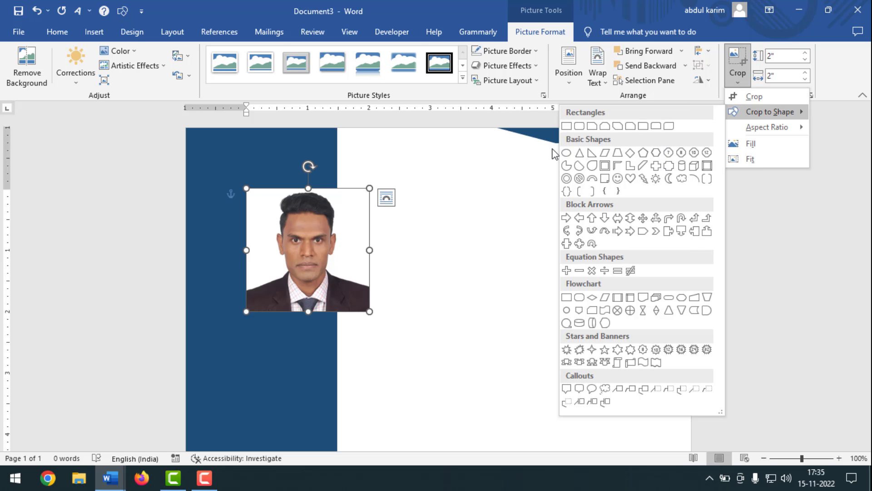
left_click(566, 153)
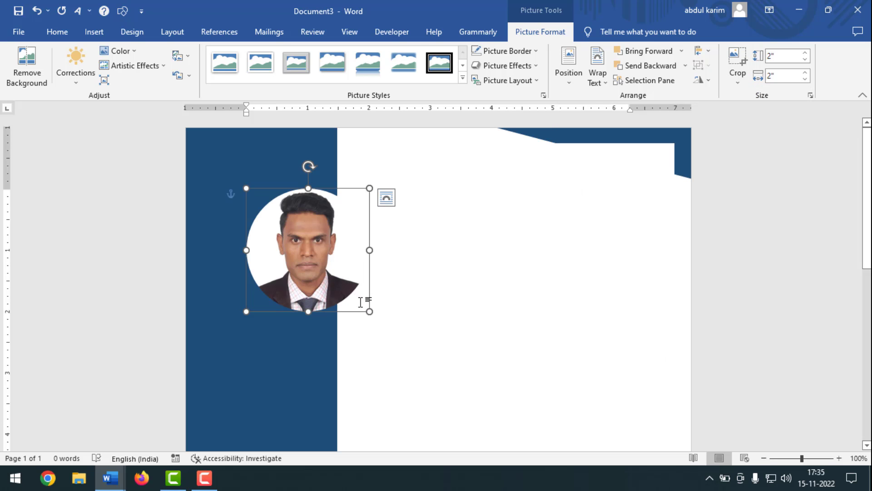
Shrink the round photo to about 1.29" by 1.29" and centre it near the top of the blue sidebar.
left_click_drag(369, 311, 325, 267)
left_click_drag(300, 234, 267, 185)
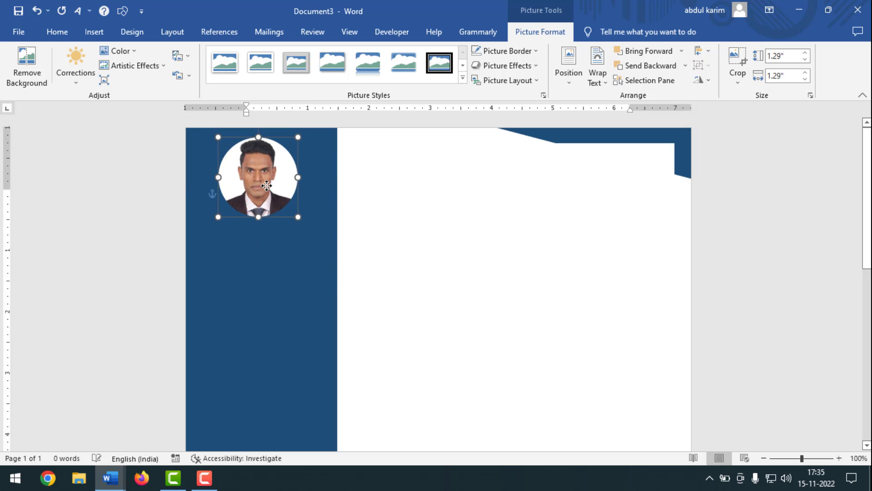
left_click(267, 253)
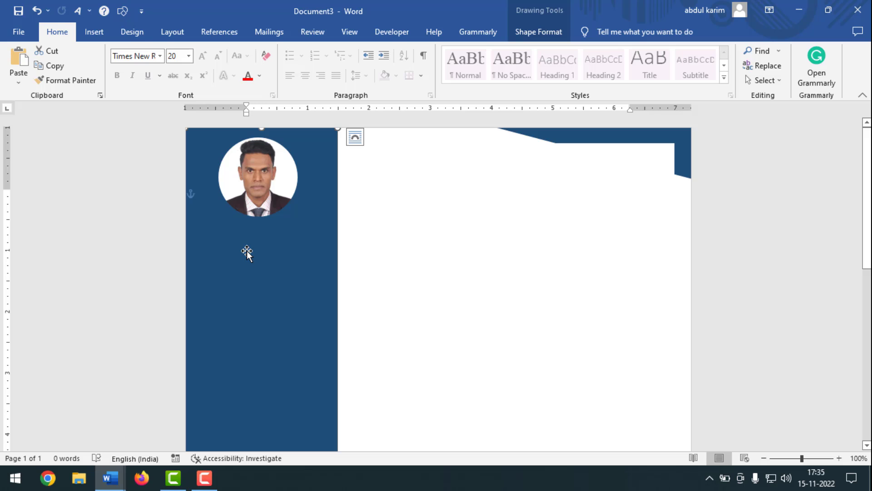
Draw a text box about 1.34" high and 1.83" wide in the sidebar beneath the photo.
left_click(95, 33)
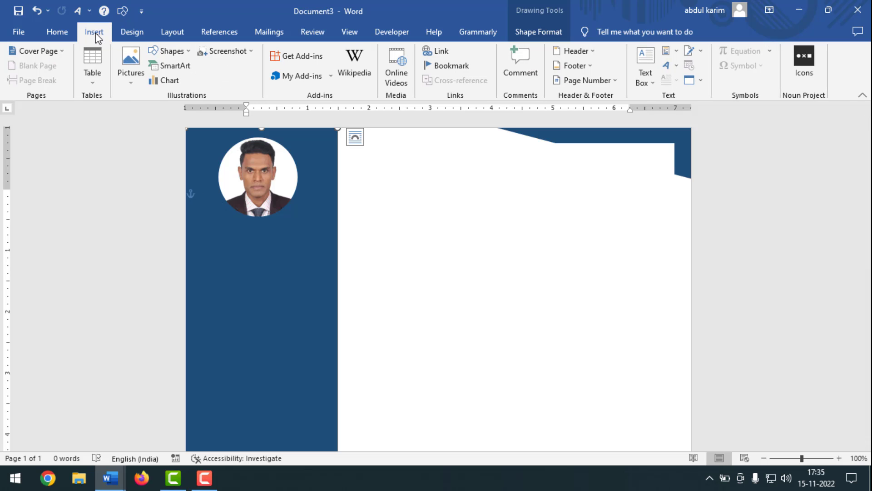
left_click(188, 51)
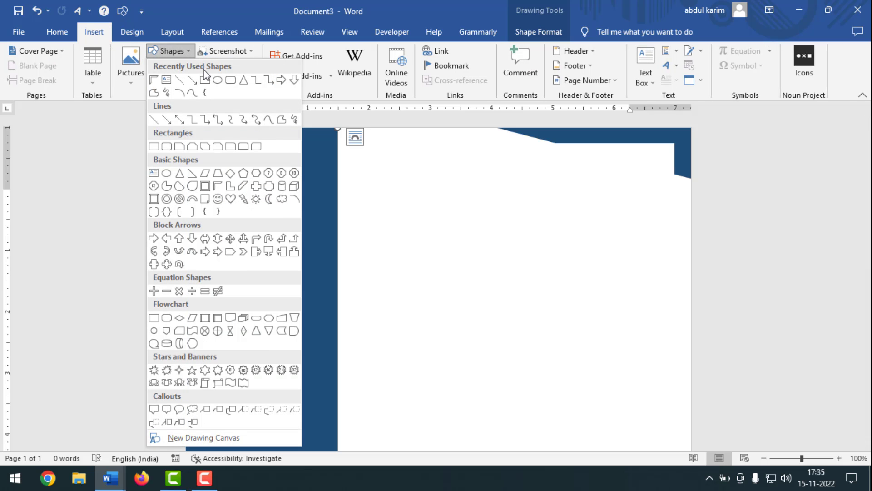
left_click(168, 81)
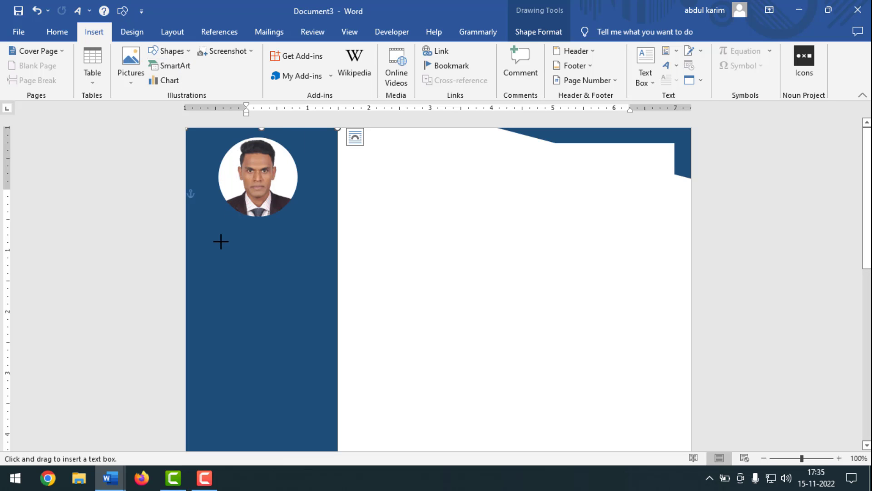
left_click_drag(225, 241, 330, 318)
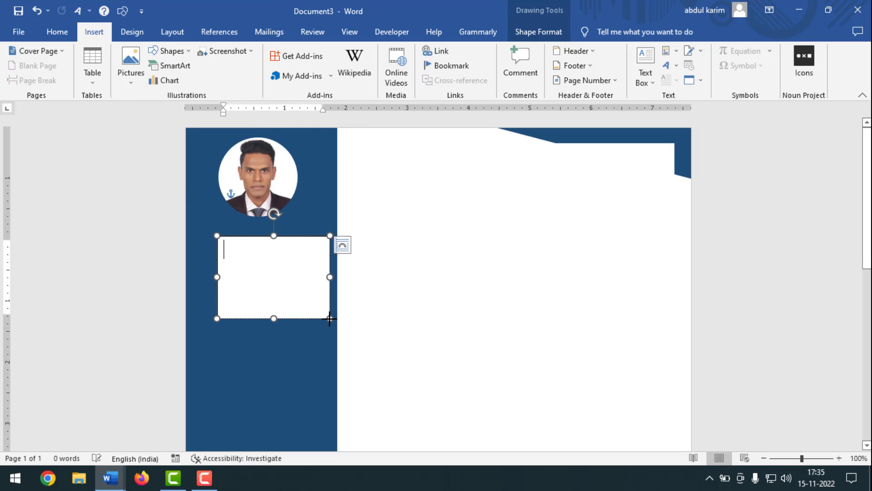
Remove the text box's fill and outline, and widen it to about 1.9".
left_click(301, 50)
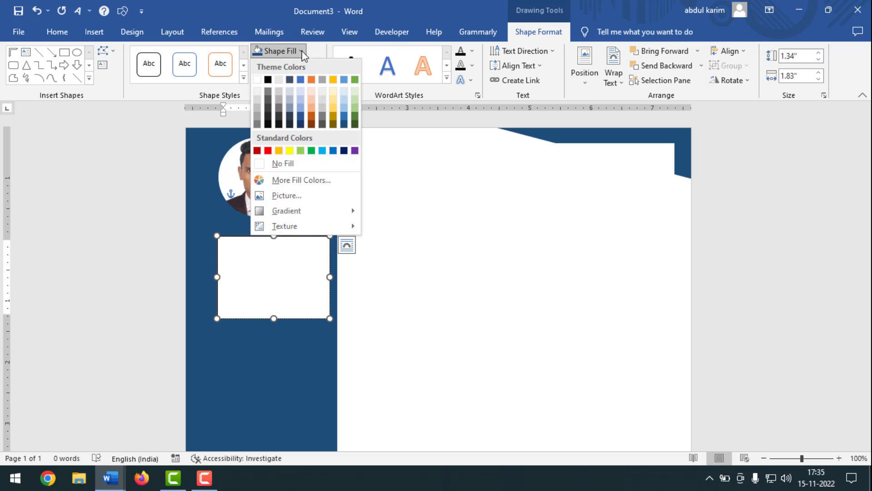
left_click(293, 164)
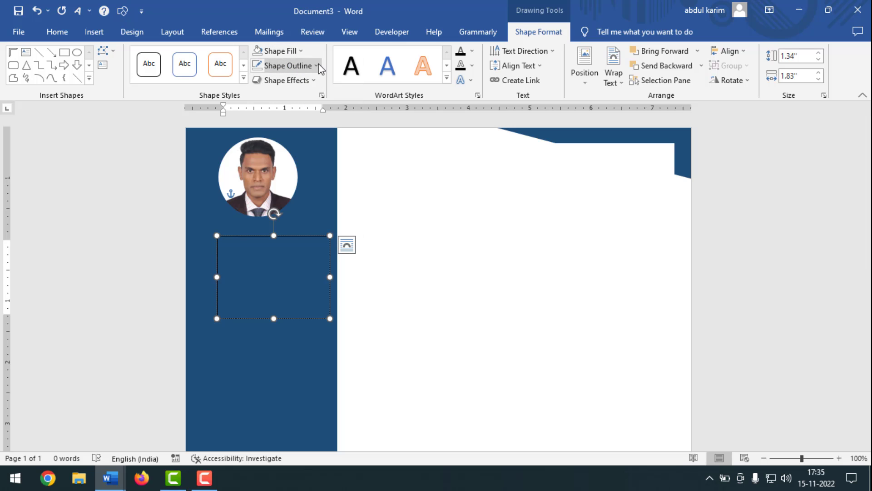
left_click(317, 65)
left_click(286, 178)
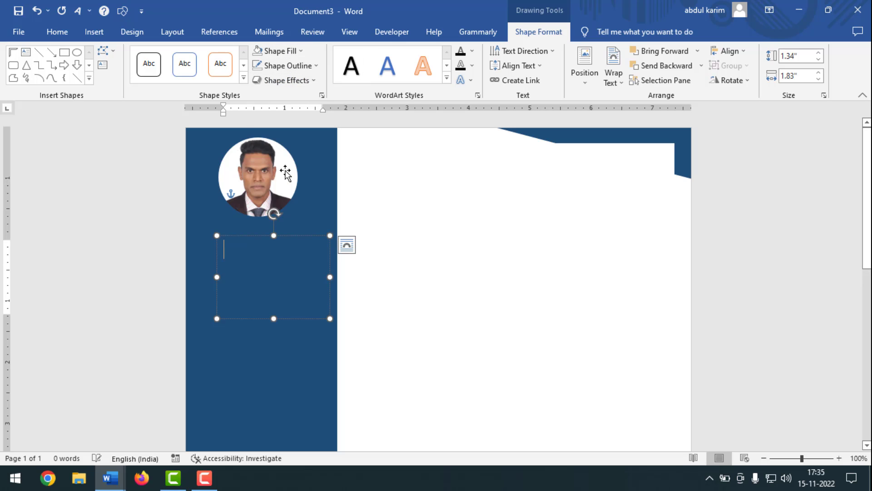
left_click_drag(217, 277, 213, 277)
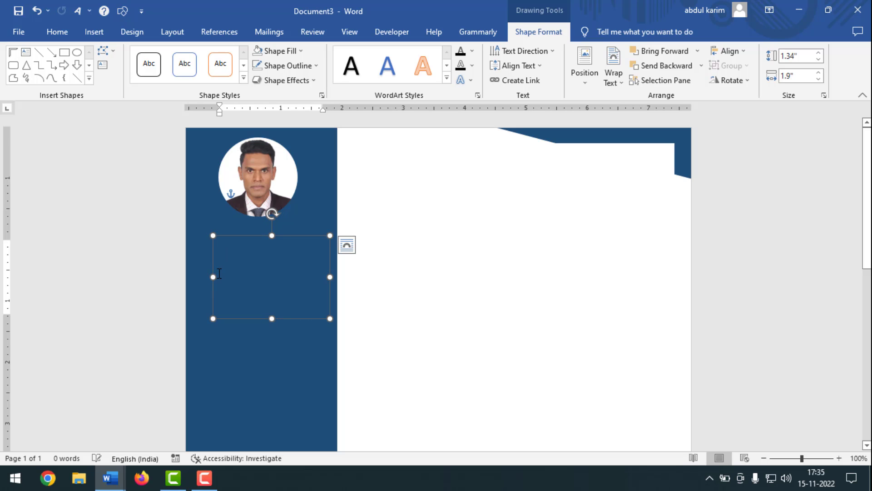
Copy the phone, e-mail and address lines from the CV INFORMATION document into the sidebar text box in Document3.
mouse_move(117, 476)
left_click(59, 422)
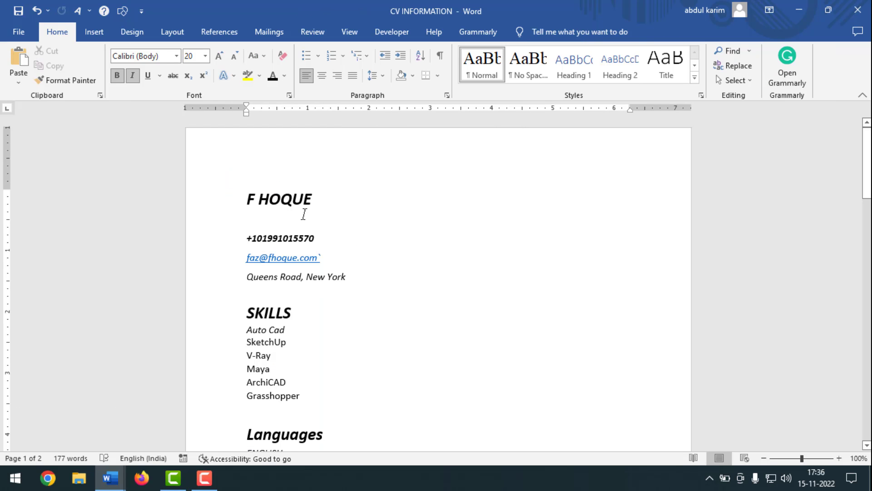
left_click_drag(287, 252, 360, 276)
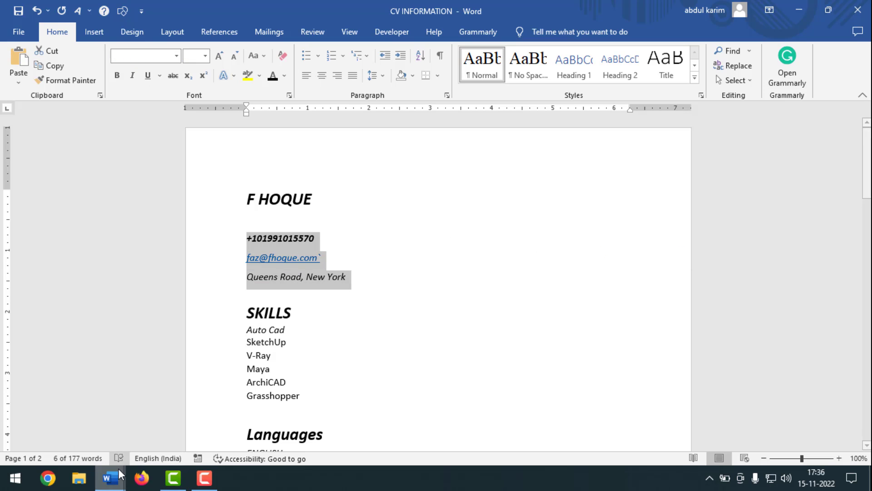
mouse_move(116, 475)
left_click(196, 425)
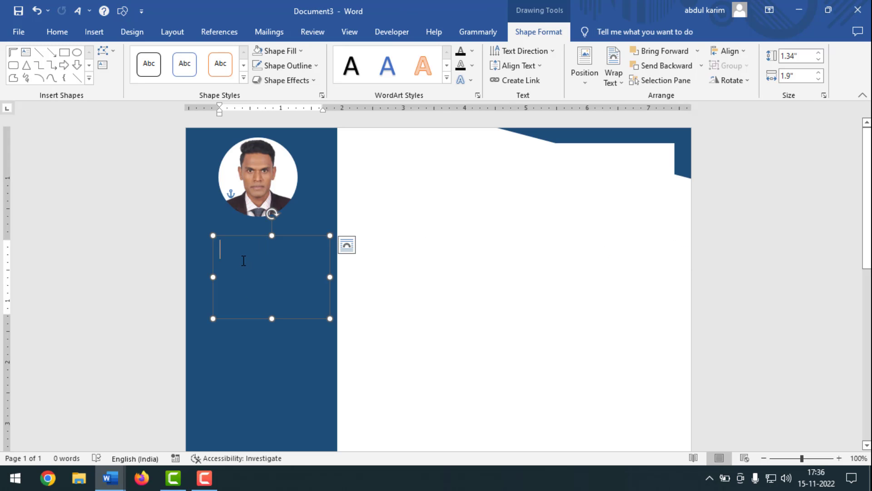
left_click(243, 261)
key("ctrl+v")
Colour all the contact text white and shorten the text box to fit its three lines.
key("ctrl+a")
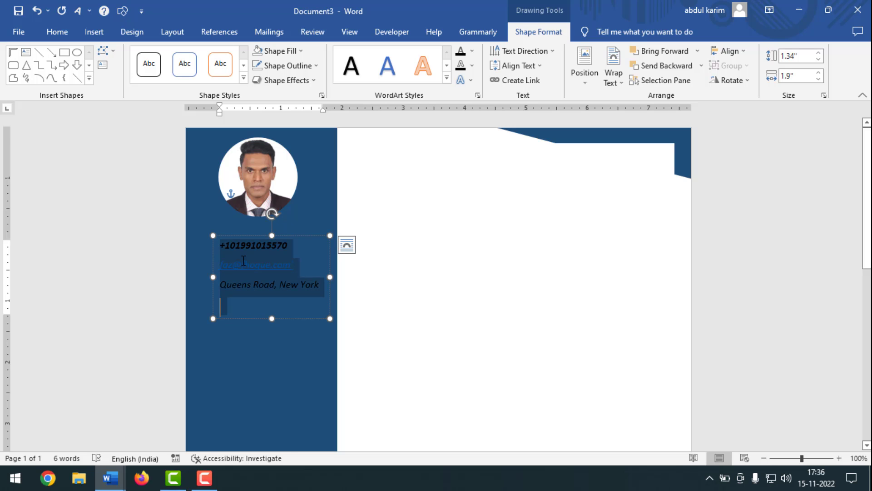
left_click(57, 31)
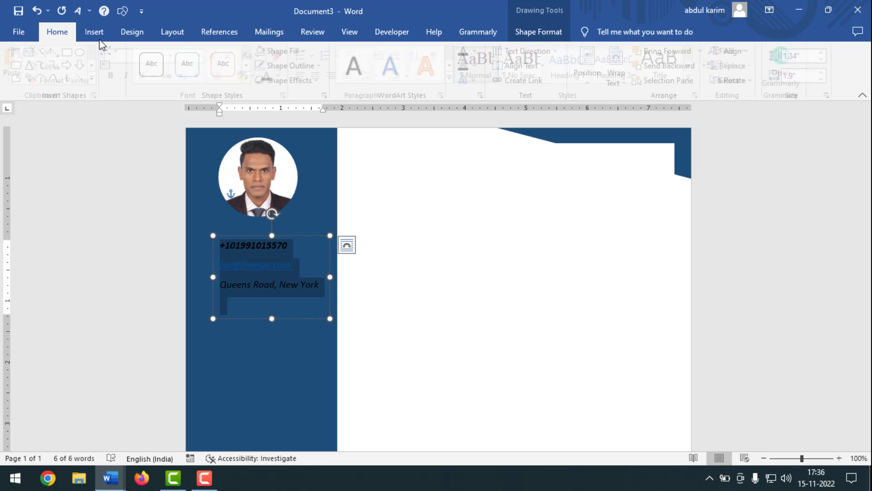
left_click(283, 75)
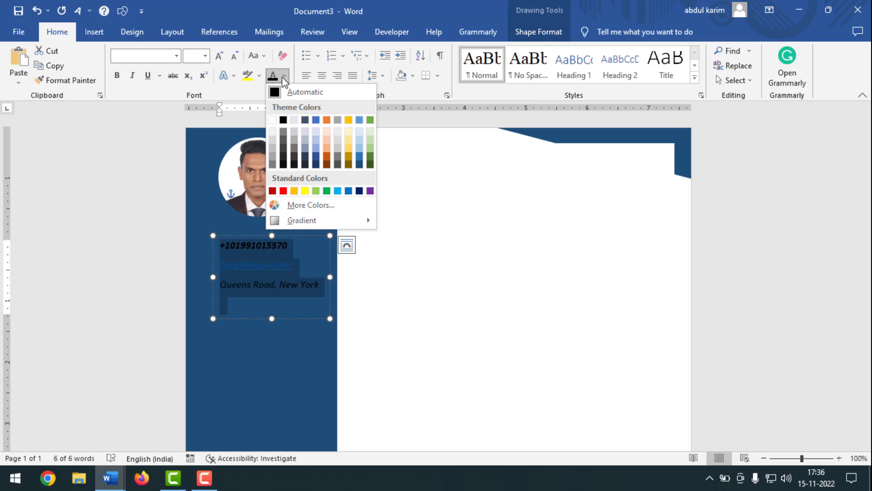
left_click(272, 119)
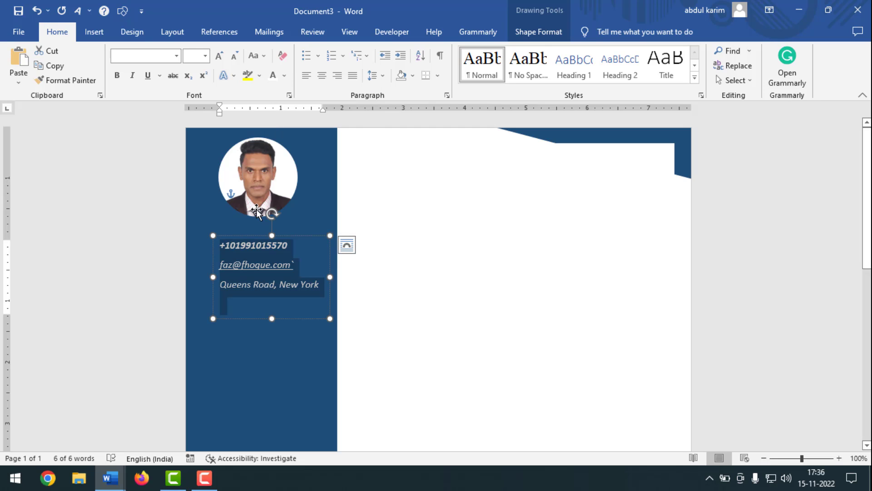
left_click_drag(272, 321, 273, 300)
left_click(254, 323)
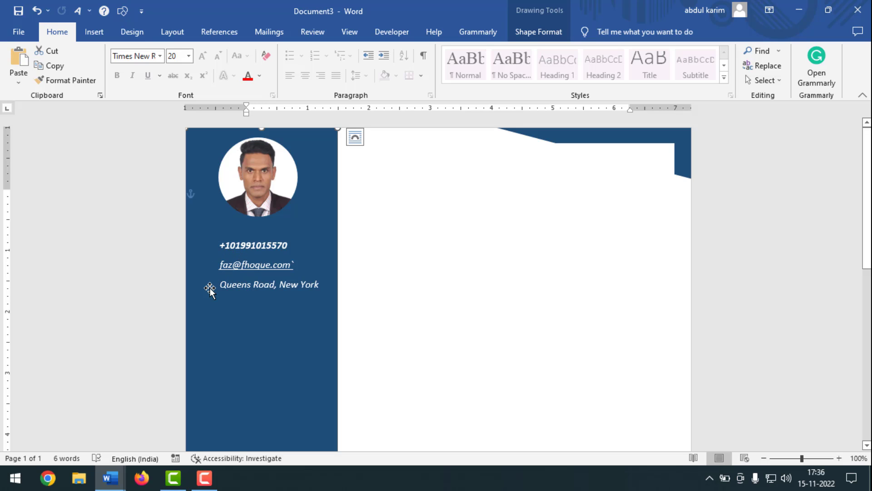
View the Office Add-ins store and close it without adding anything.
left_click(93, 31)
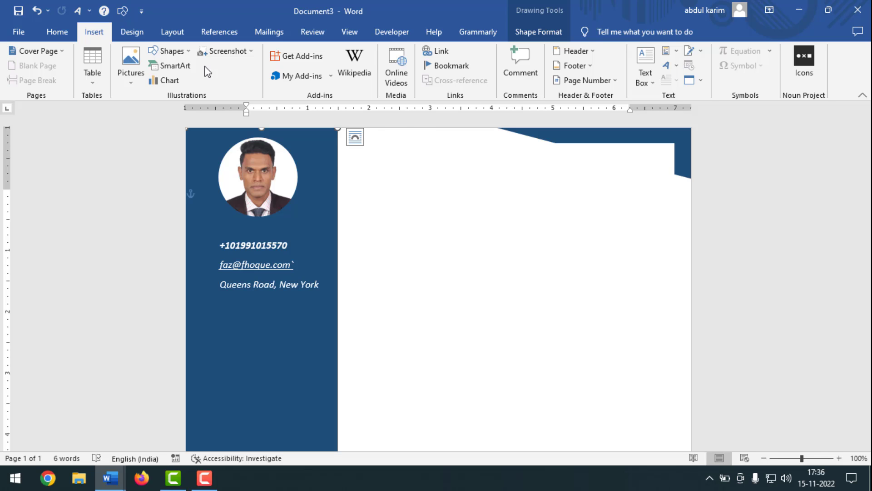
left_click(301, 53)
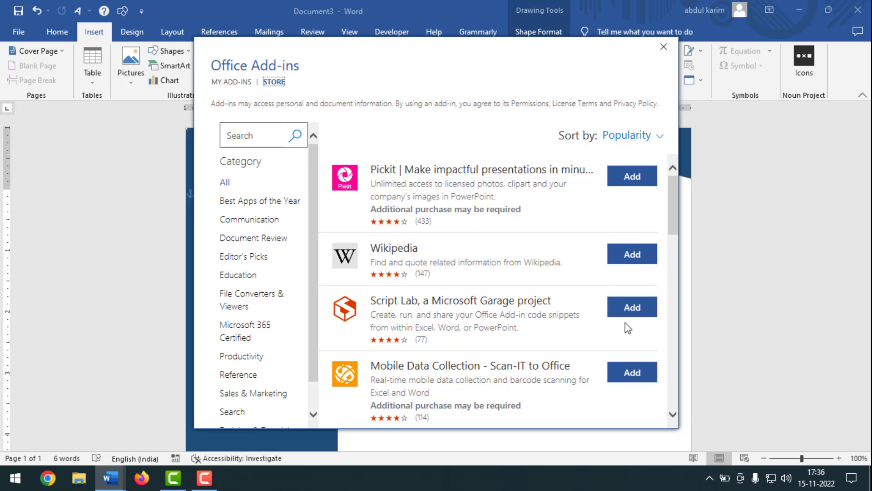
left_click(666, 49)
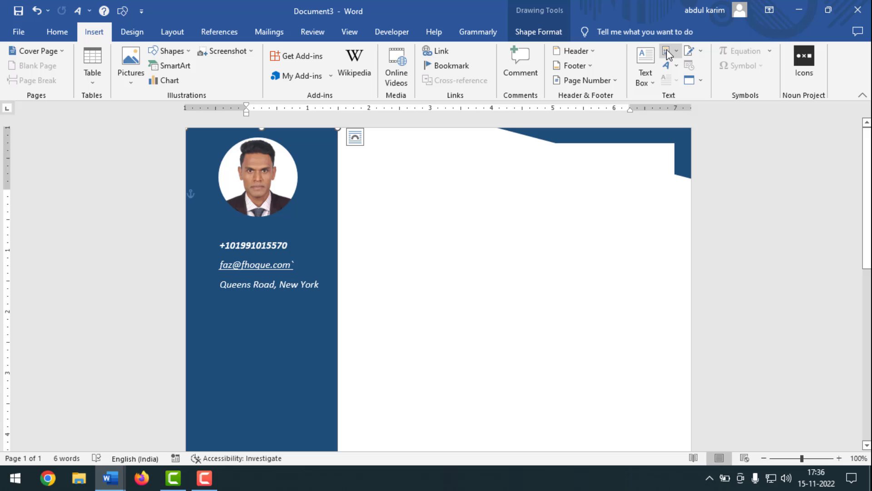
Search the Noun Project icons for PHONE and insert the Starter Pack telephone icon into the document body.
left_click(805, 71)
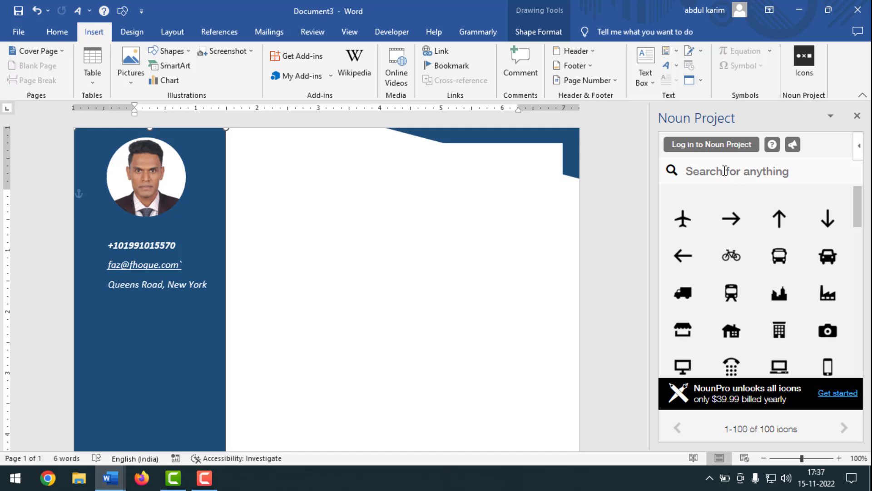
type("PH")
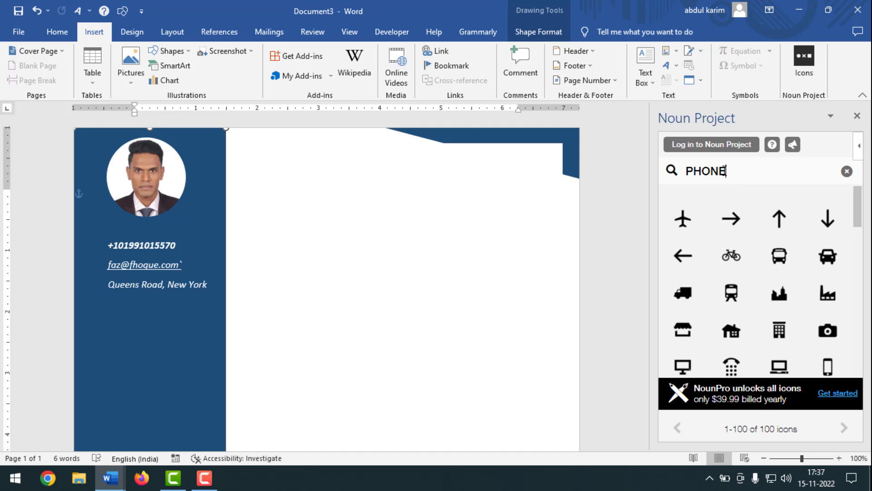
type("ONE")
key("Return")
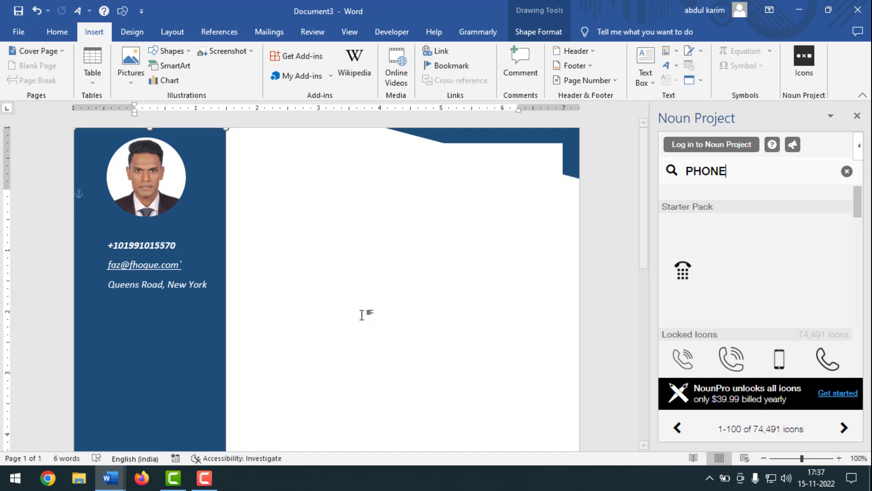
left_click(313, 276)
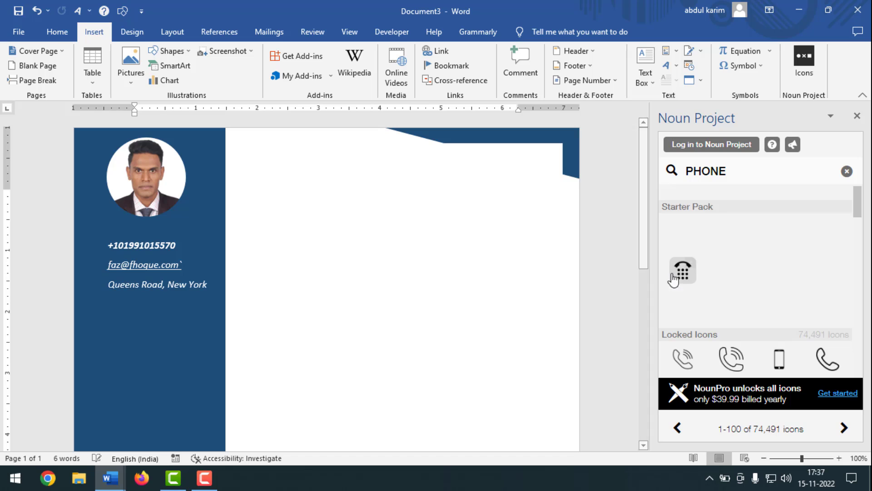
left_click(687, 274)
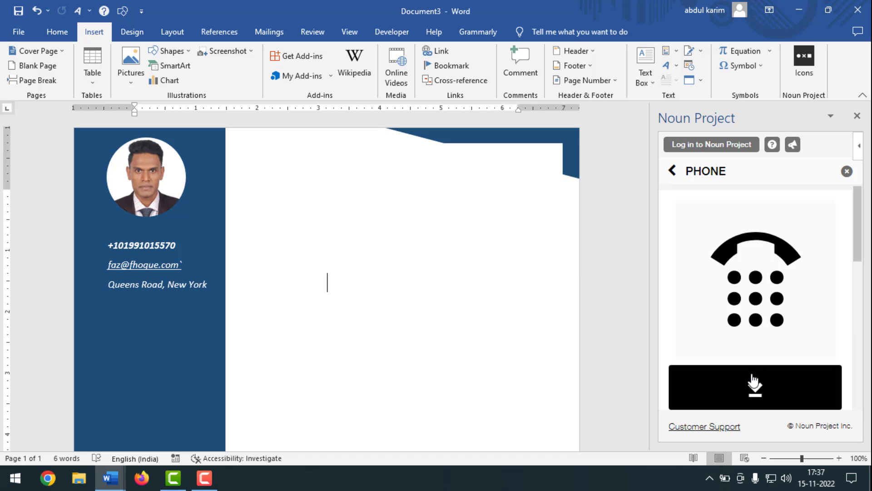
left_click(752, 386)
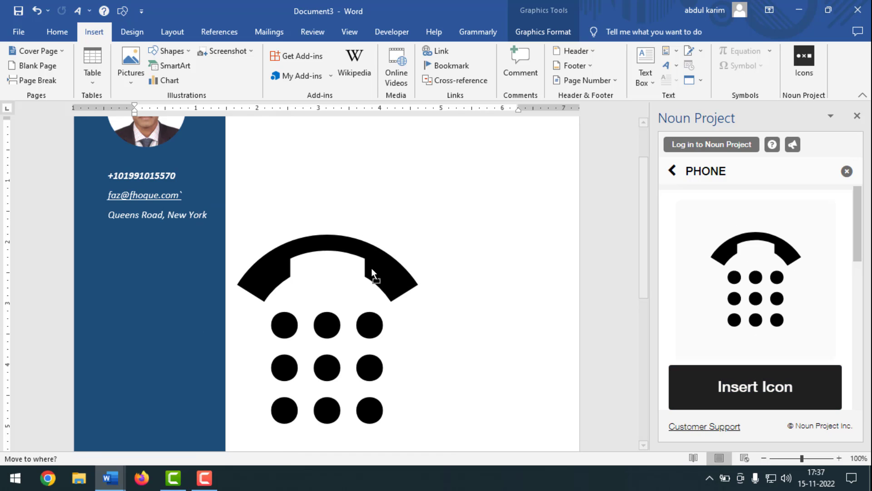
Set the telephone icon's text wrapping to In Front of Text and shrink it to about 0.3" square.
left_click(538, 30)
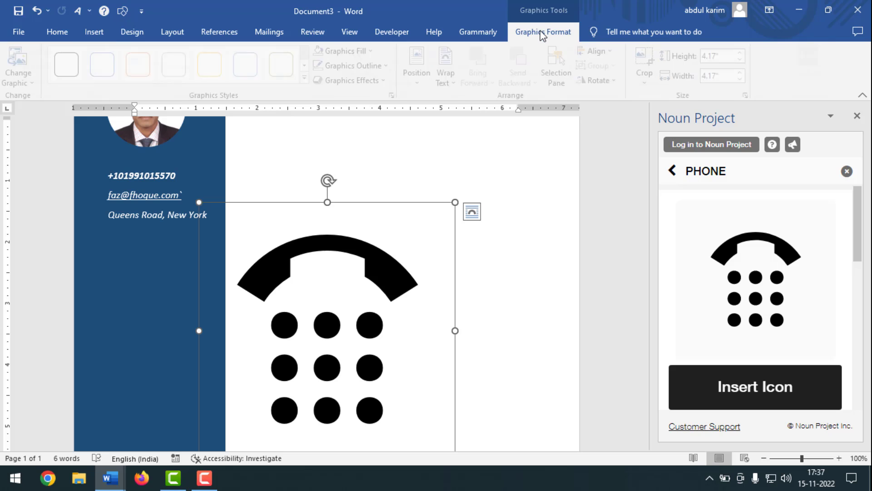
left_click(460, 85)
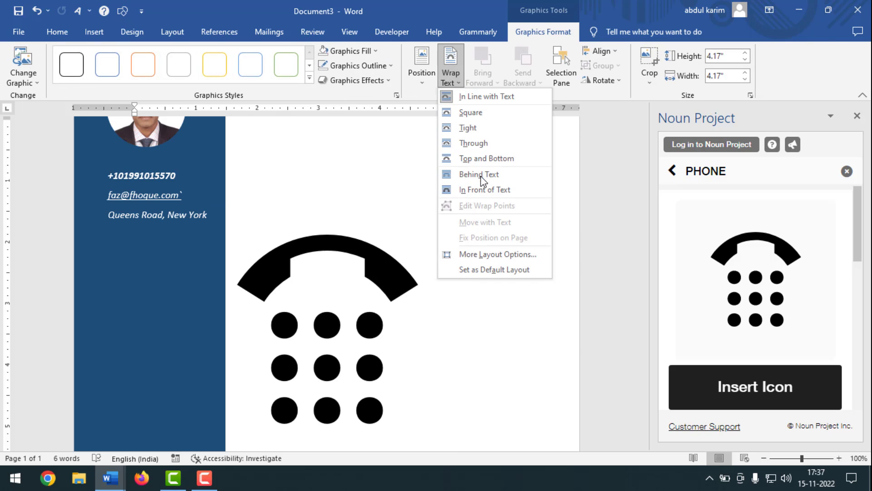
left_click(483, 191)
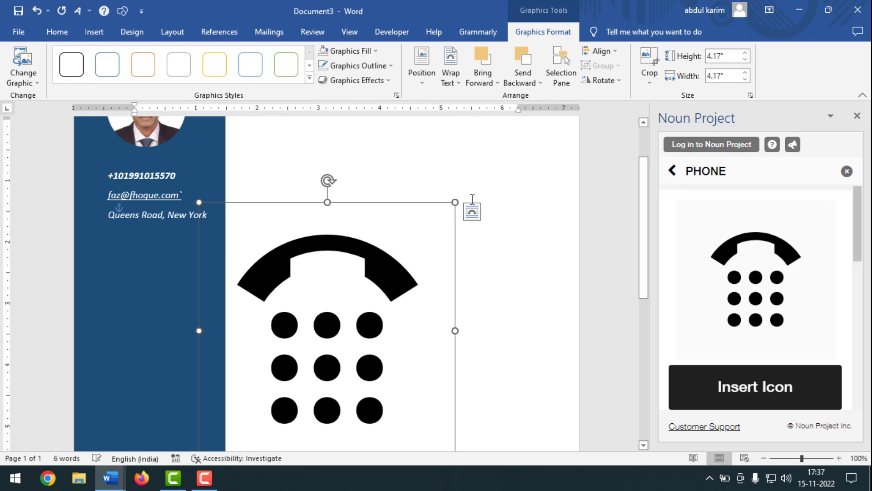
left_click_drag(456, 202, 171, 300)
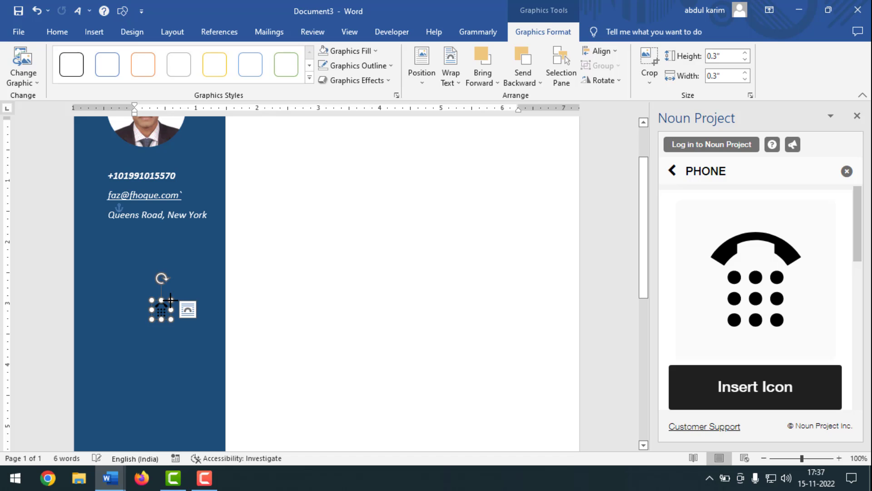
Fill the telephone icon white and place it just before the phone number in the sidebar.
left_click(375, 51)
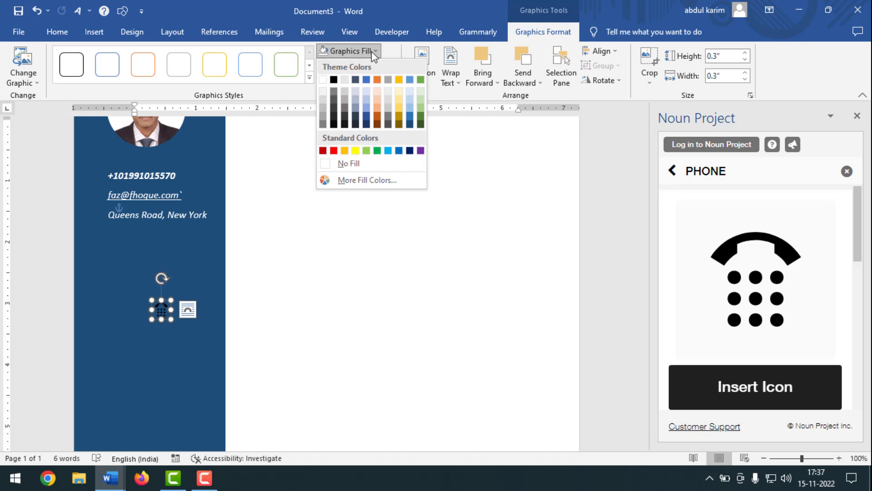
left_click(323, 82)
left_click_drag(159, 313, 98, 176)
left_click(122, 253)
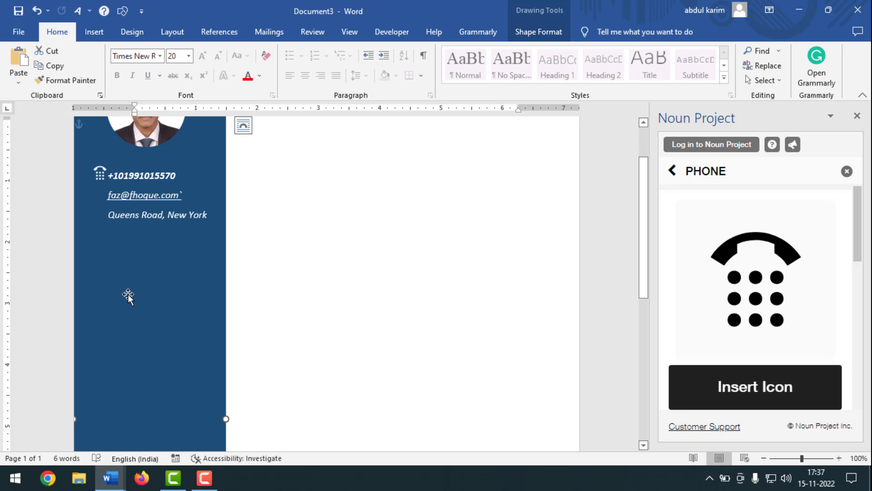
left_click(98, 176)
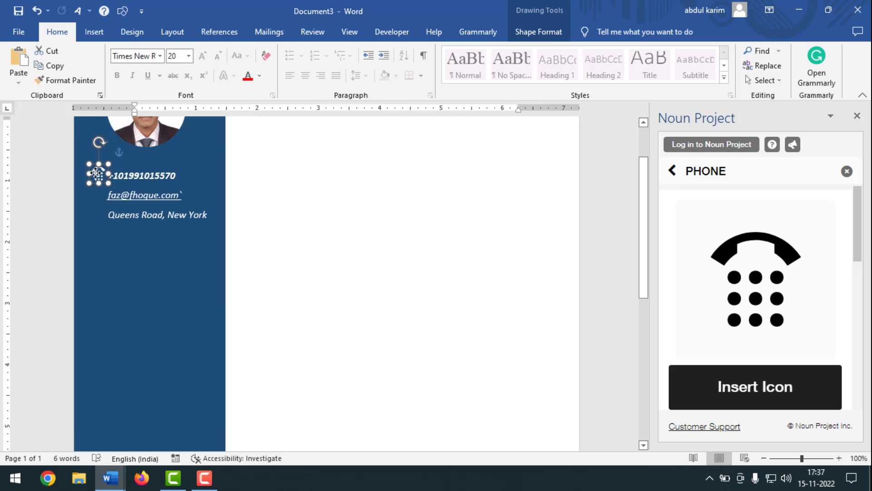
left_click(149, 282)
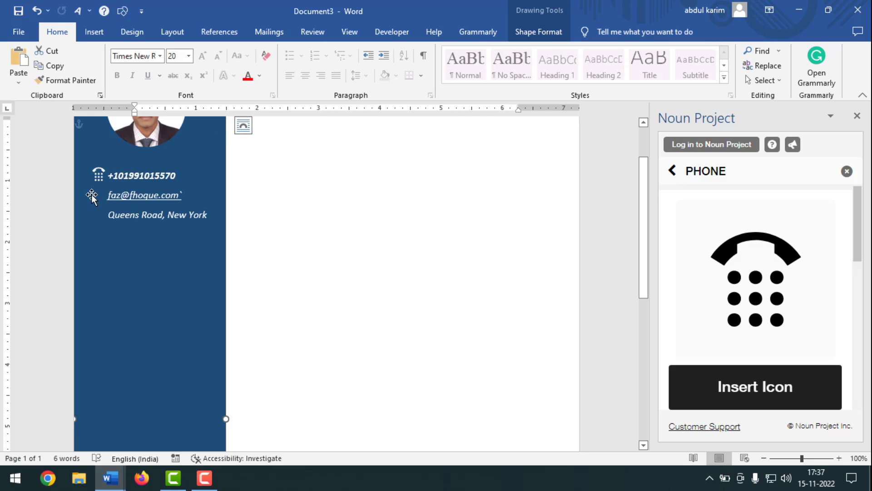
Search the Noun Project icons for EMAIL and insert the Starter Pack envelope icon into the document body.
left_click_drag(717, 171, 656, 165)
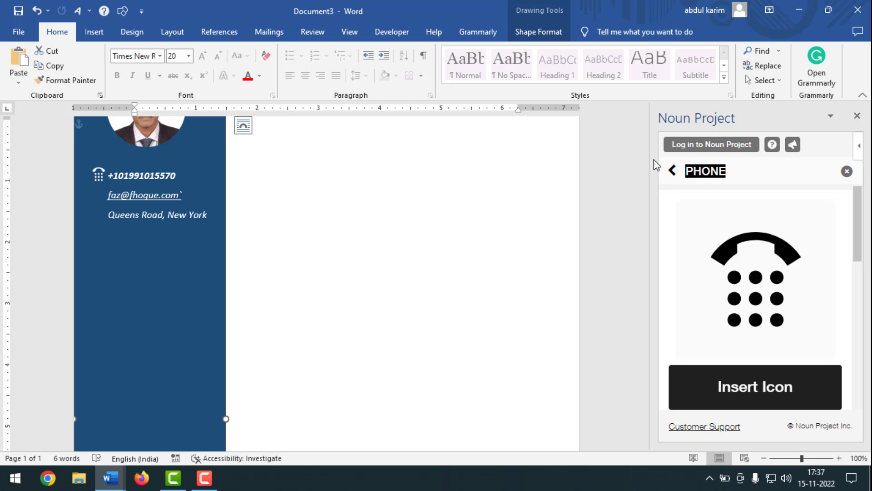
type("EAMIMAIL")
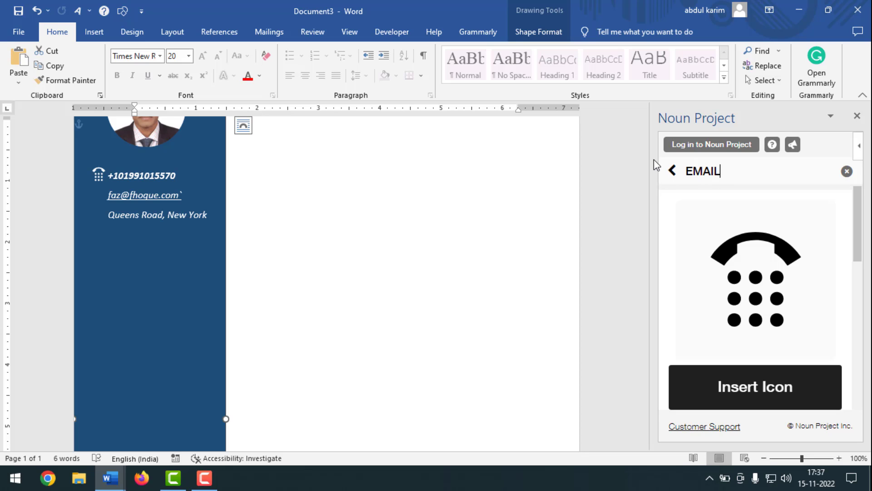
key("Return")
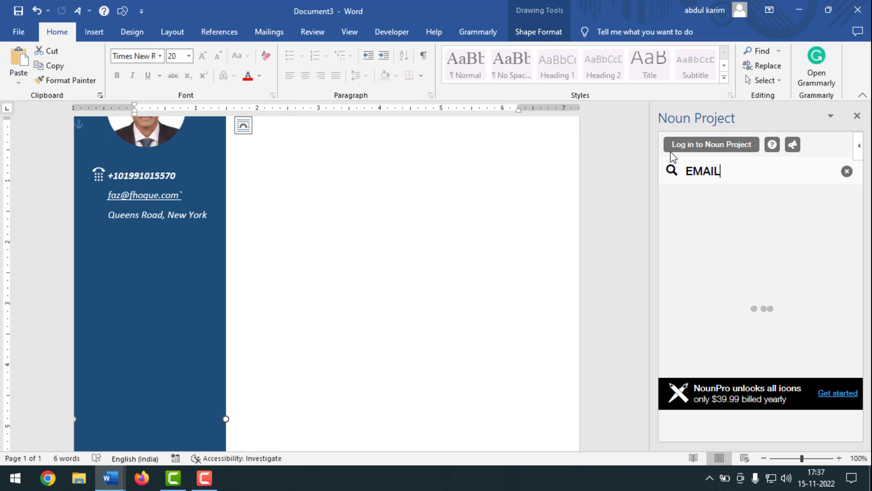
left_click(287, 262)
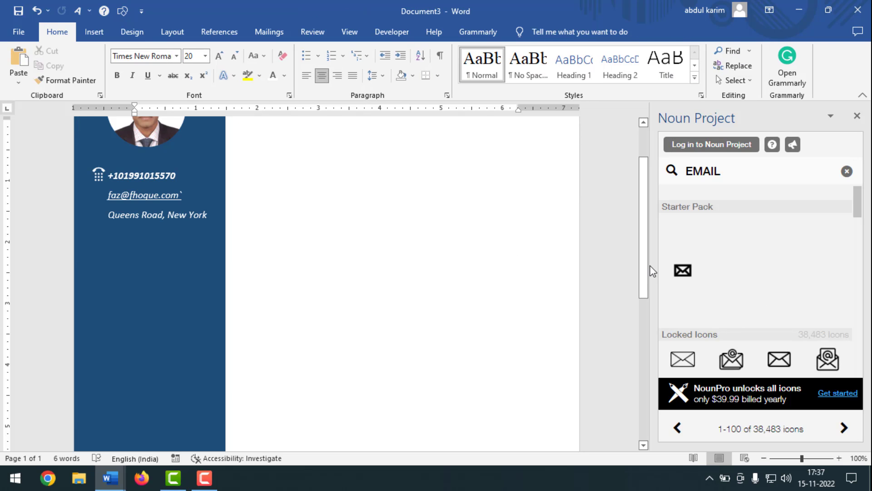
left_click(682, 270)
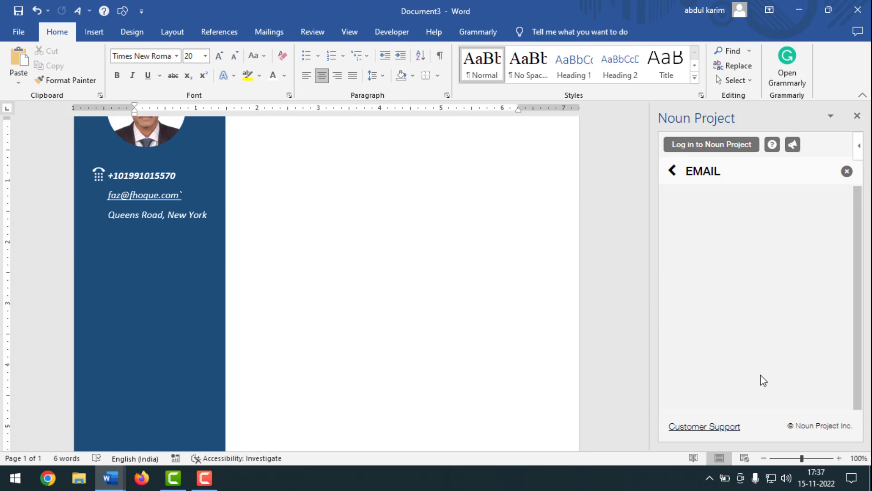
left_click(756, 387)
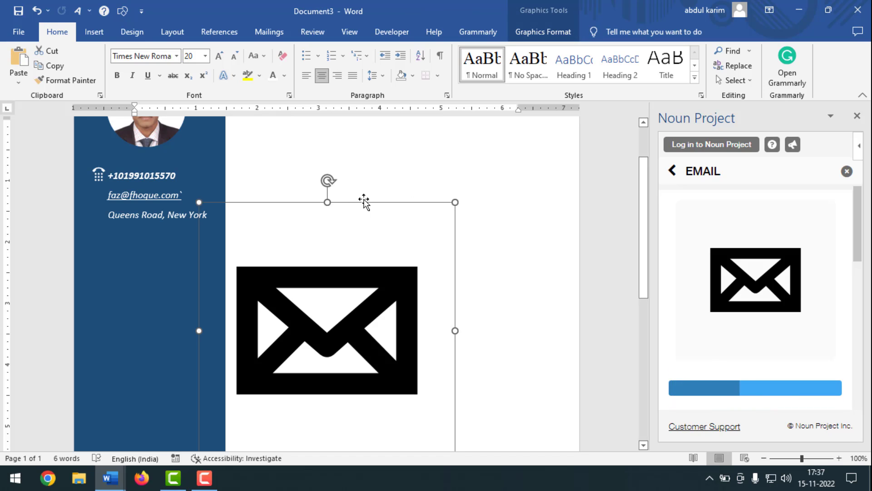
Set the envelope icon's text wrapping to In Front of Text and shrink it to about 0.39" square.
left_click(543, 29)
left_click(447, 81)
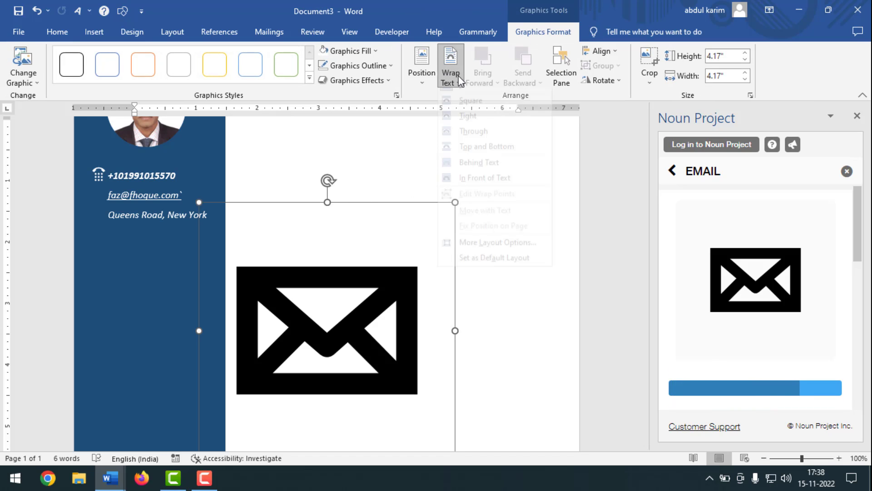
left_click(490, 190)
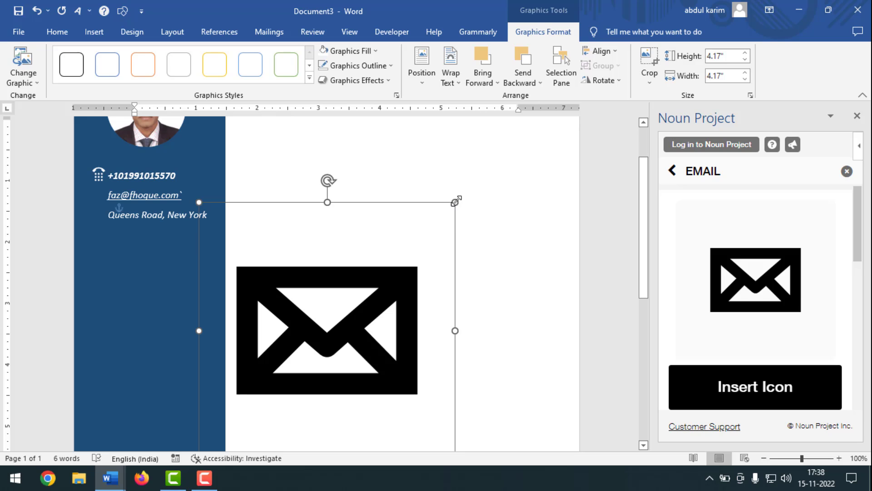
left_click_drag(456, 202, 200, 429)
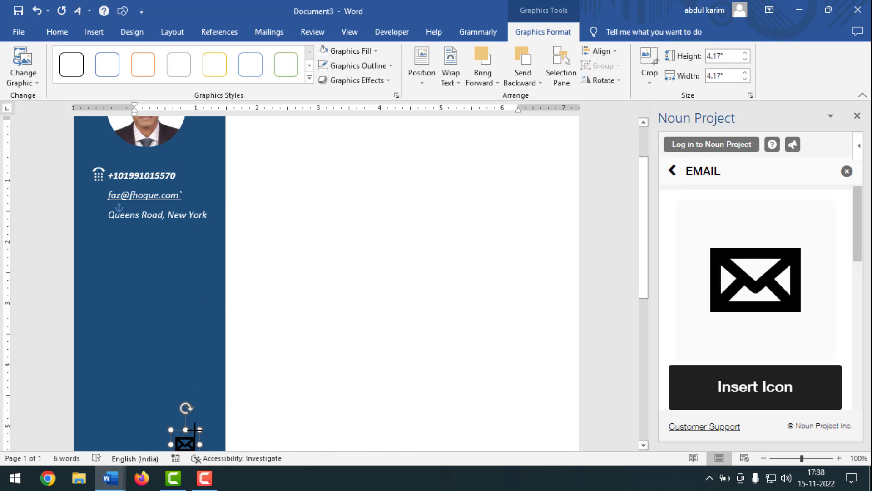
scroll(203, 233, "down", 3)
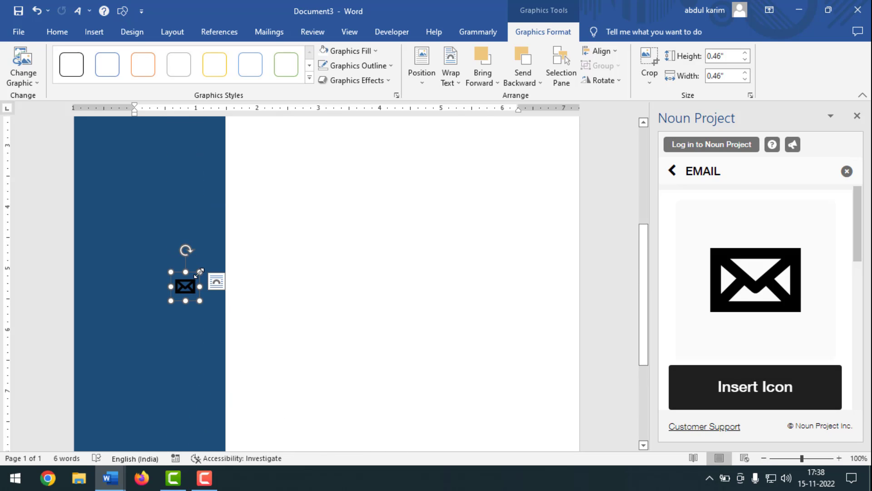
left_click_drag(200, 272, 195, 276)
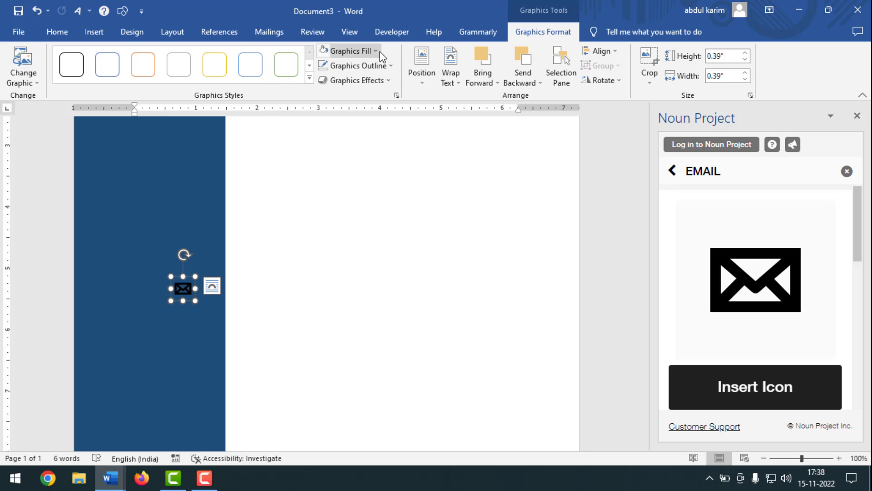
Fill the envelope icon white and place it just before the e-mail line, under the telephone icon.
left_click(350, 50)
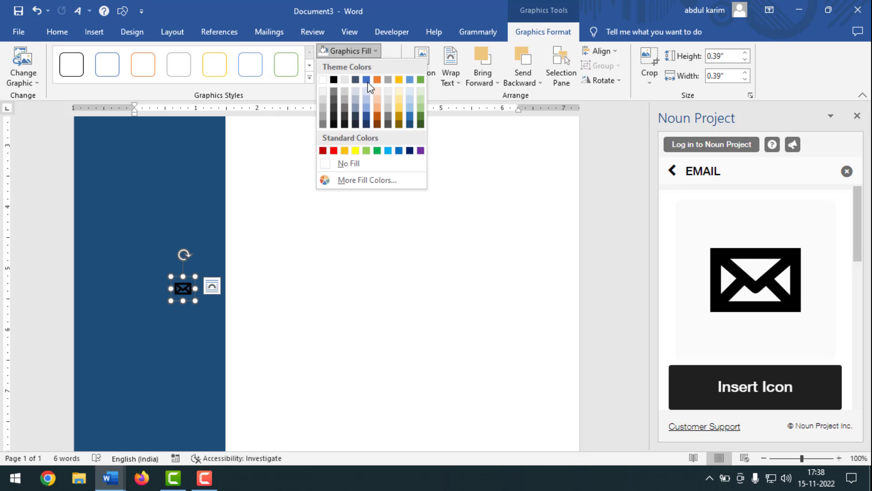
left_click(324, 80)
scroll(205, 224, "up", 5)
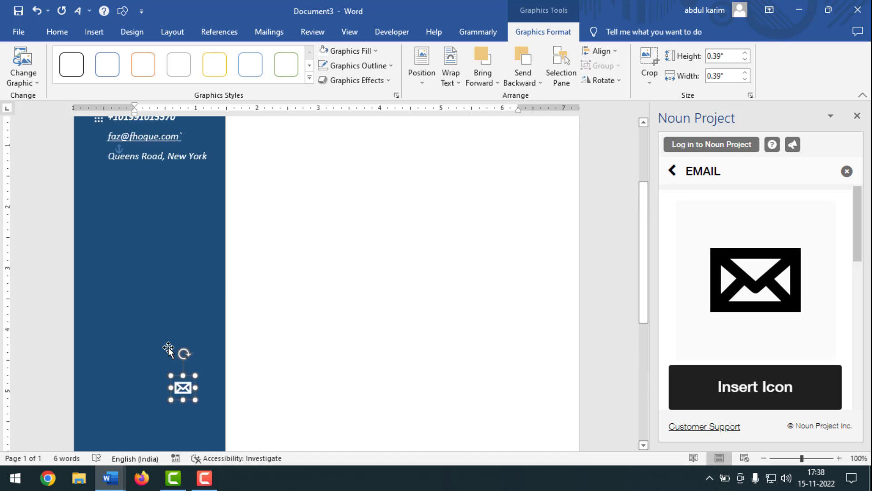
mouse_move(180, 412)
left_mouse_down()
mouse_move(96, 196)
mouse_move(91, 160)
mouse_move(84, 170)
left_mouse_up()
left_click(141, 236)
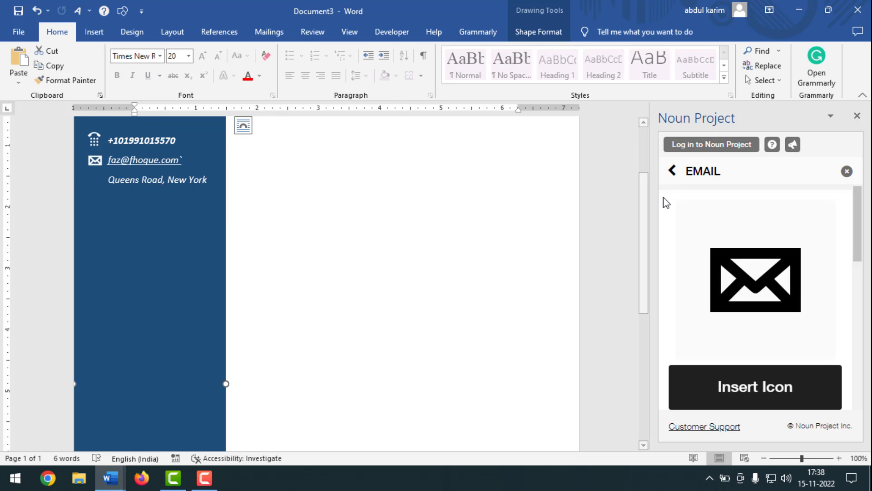
Search the Noun Project icons for LOCATION and insert the Starter Pack solid map pin icon into the document body.
left_click_drag(752, 170, 681, 170)
type("LO")
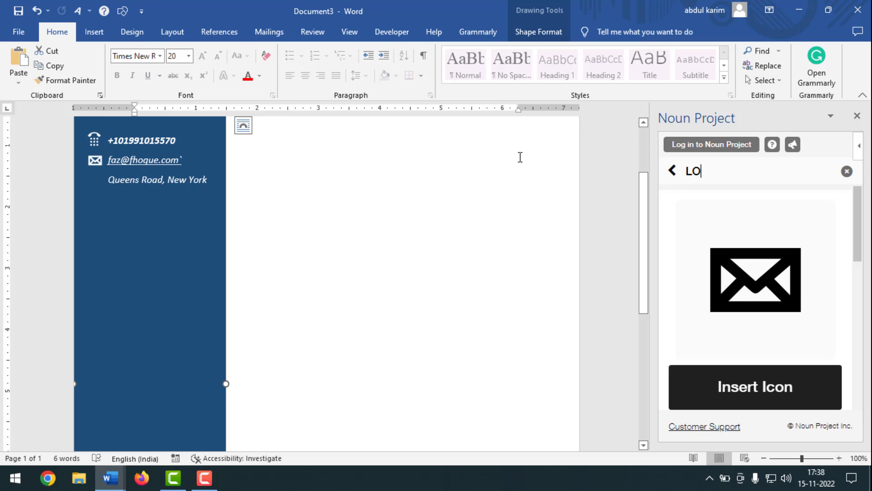
type("CATION")
key("Return")
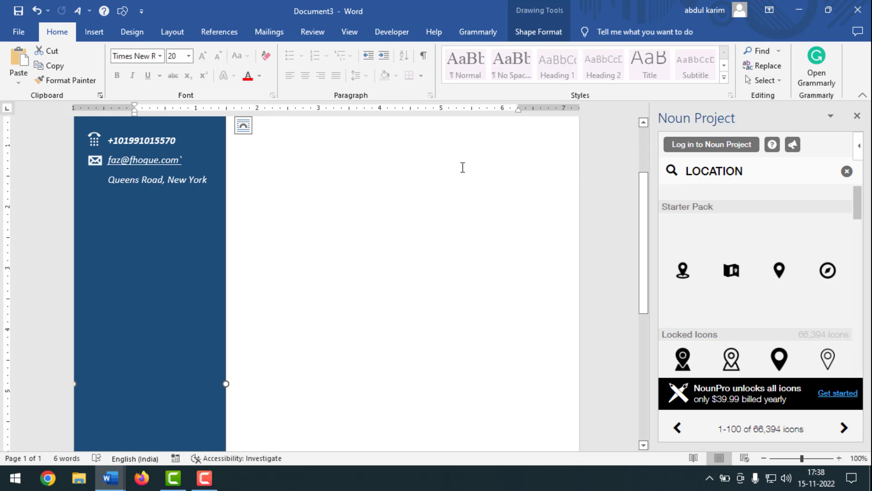
left_click(323, 242)
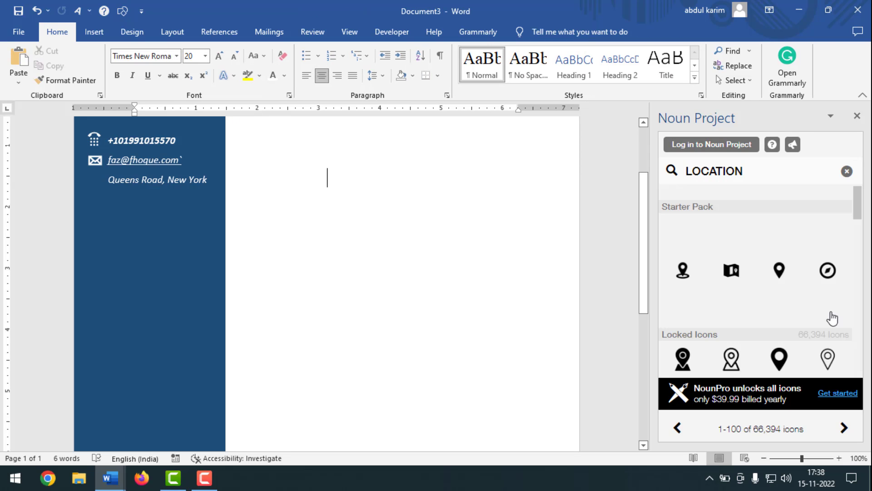
left_click(785, 279)
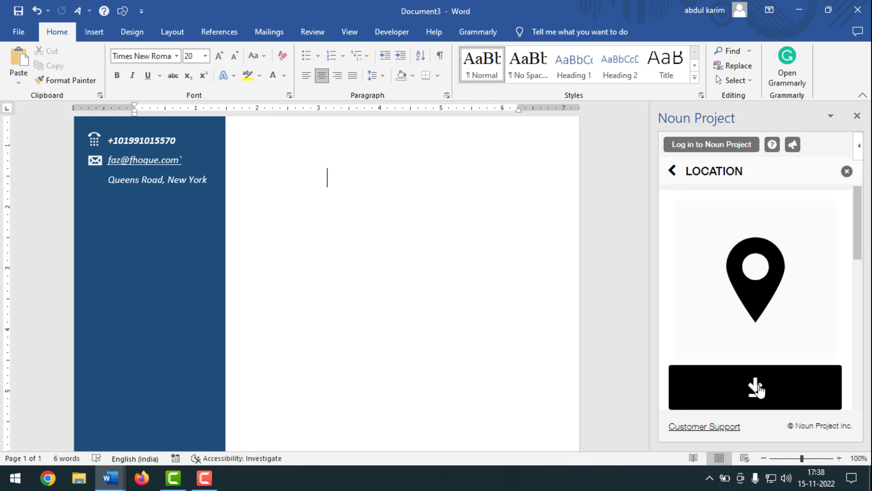
left_click(758, 390)
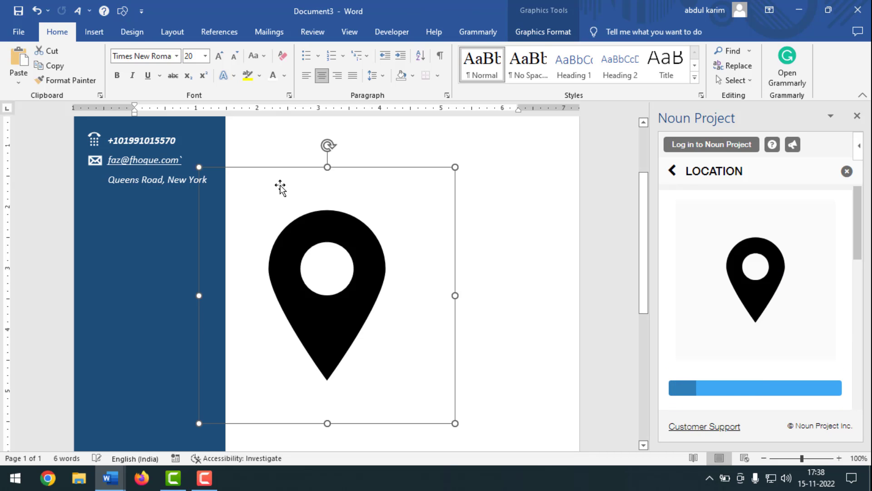
Set the map pin icon's text wrapping to In Front of Text and shrink it to about 0.38" square.
left_click(555, 33)
left_click(451, 77)
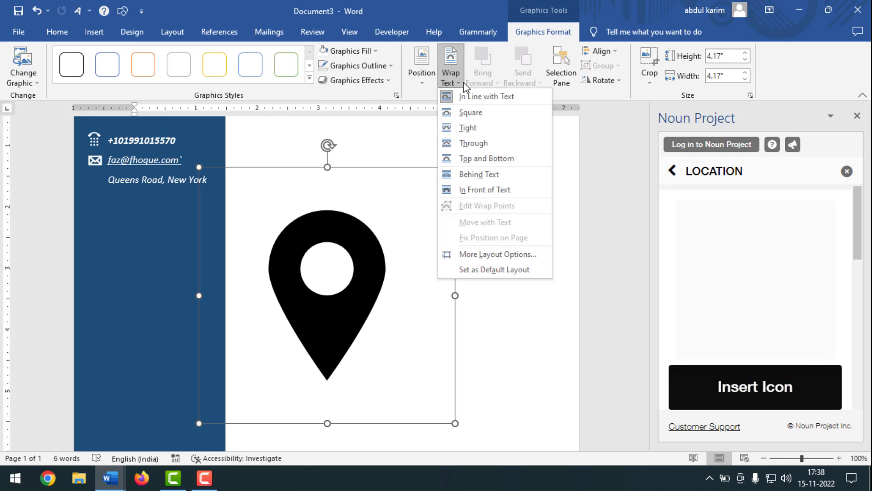
left_click(482, 190)
left_click(454, 172)
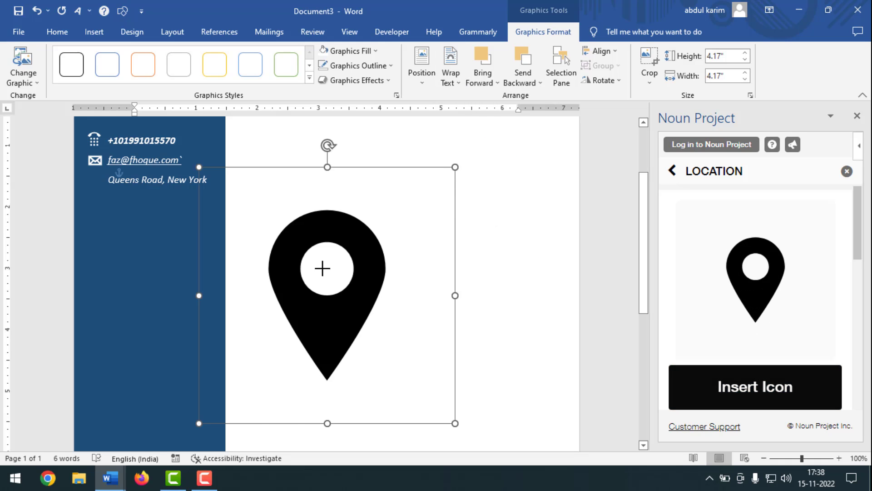
key("ctrl+z")
left_click_drag(172, 393, 176, 400)
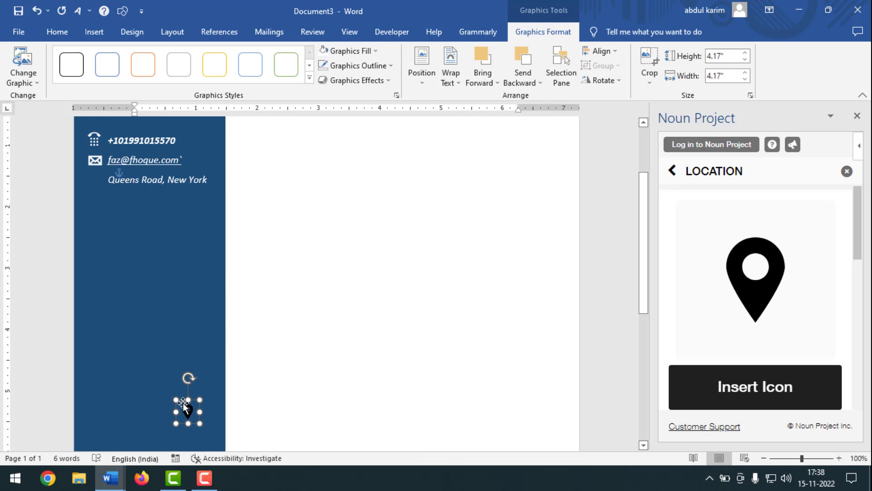
Fill the map pin icon white and place it, about 0.32" square, just before the address line under the envelope icon.
left_click(376, 51)
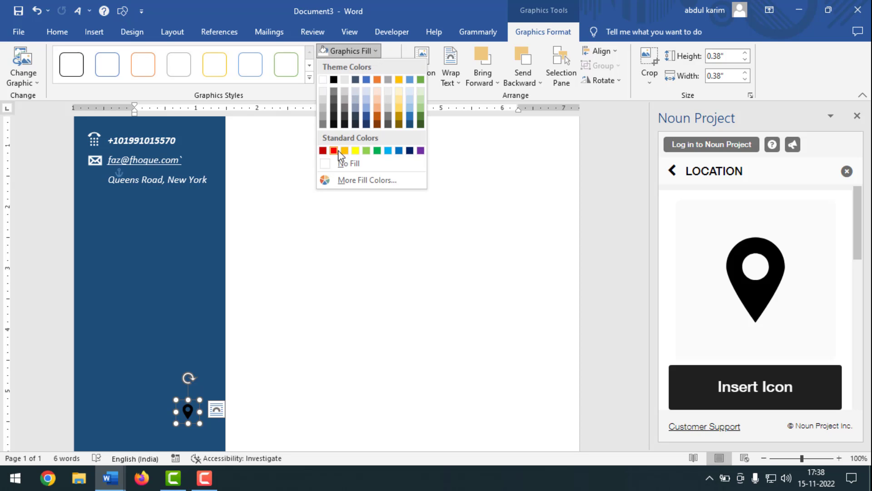
left_click(322, 81)
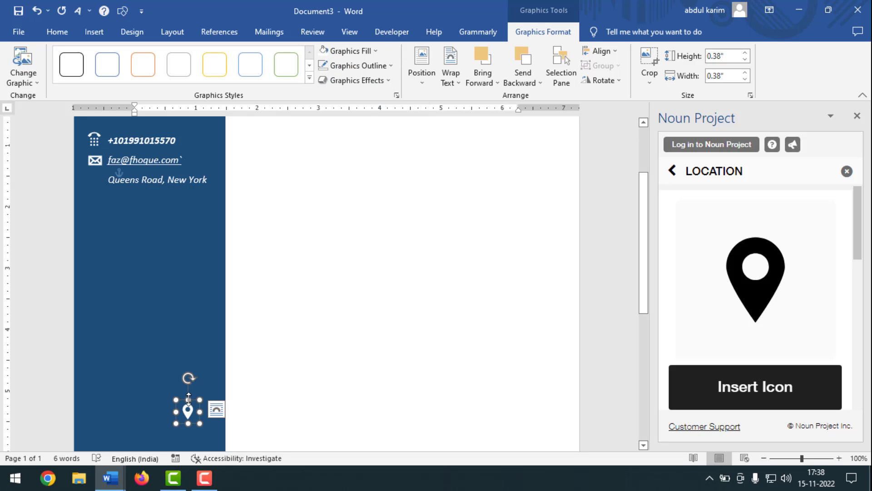
mouse_move(185, 413)
left_mouse_down()
mouse_move(94, 200)
mouse_move(93, 179)
mouse_move(106, 190)
mouse_move(94, 180)
left_mouse_up()
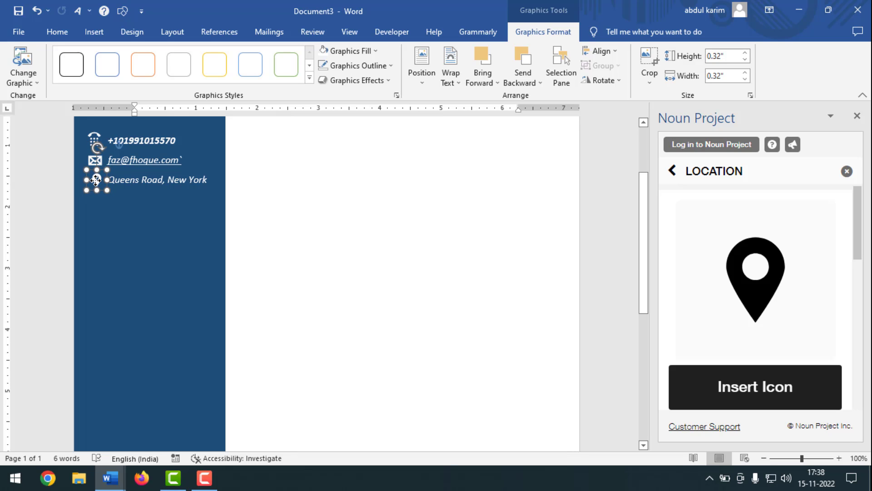
left_click(178, 286)
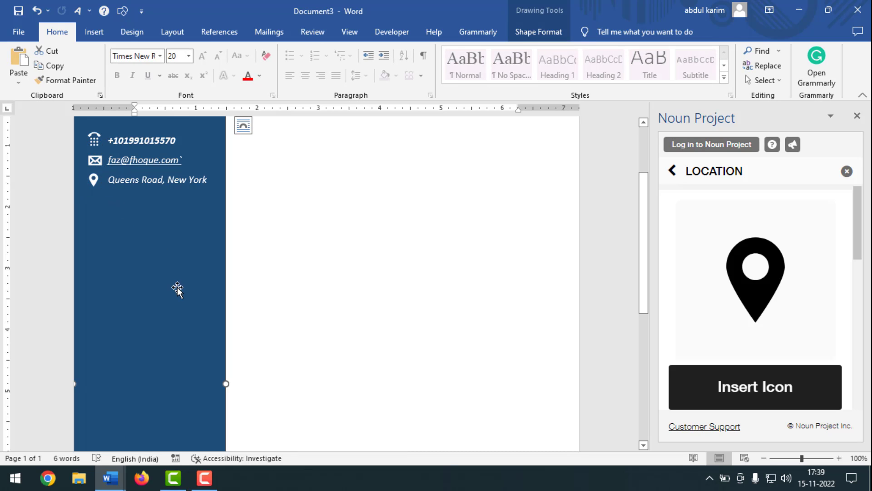
Duplicate the contact details text box just below the address line and delete all text from the copy.
scroll(177, 287, "up", 3)
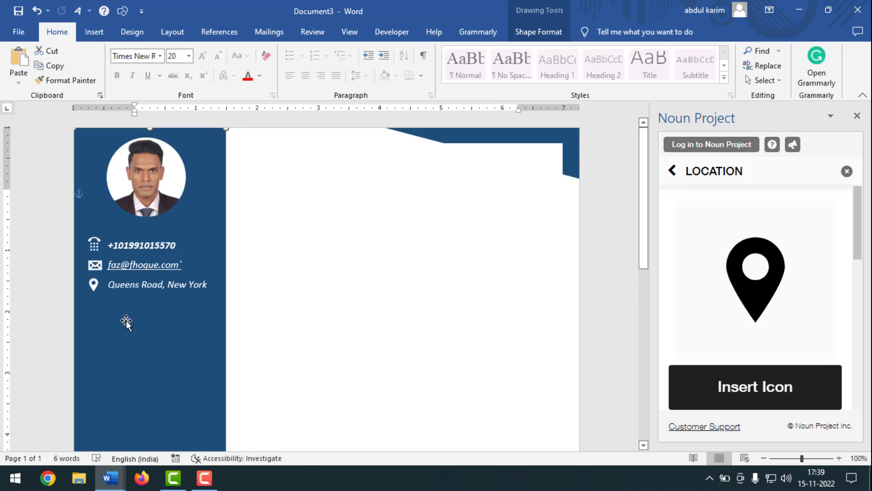
scroll(127, 320, "down", 2)
left_click(141, 182)
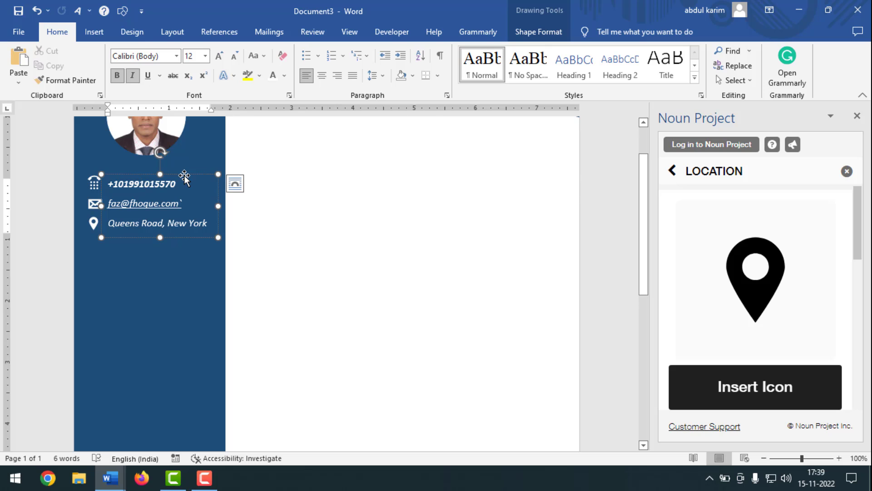
left_click_drag(184, 175, 171, 248)
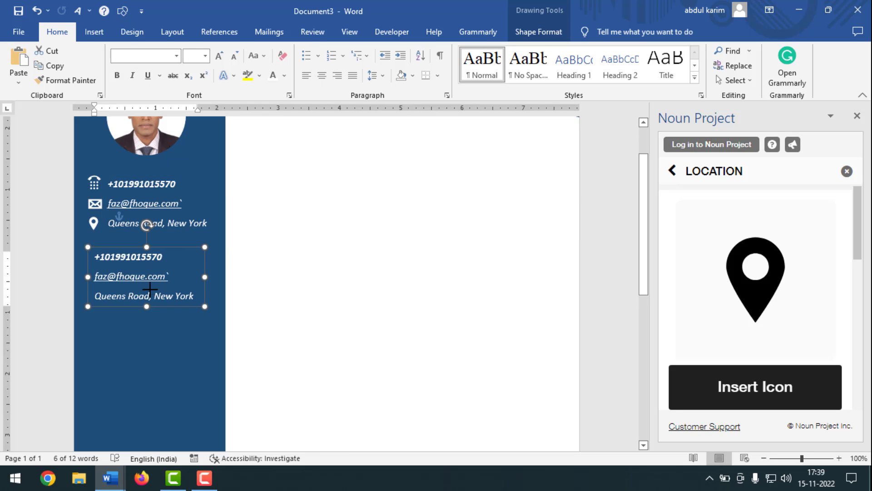
left_click(149, 273)
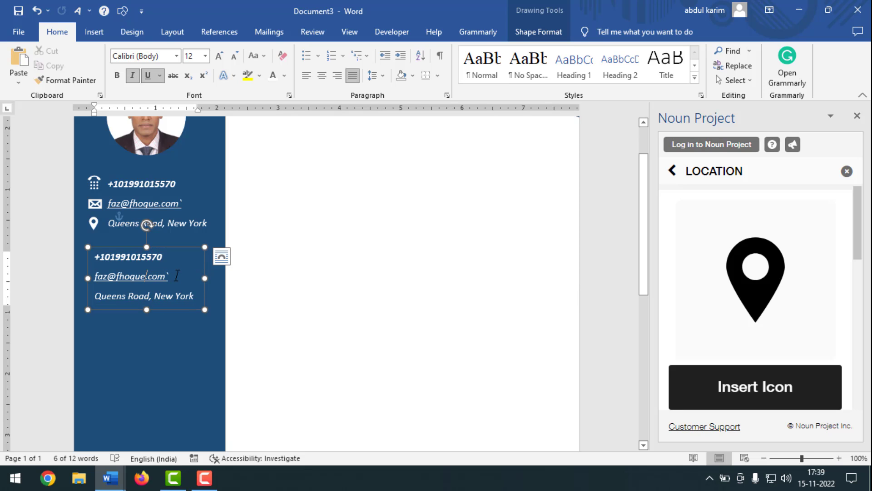
key("ctrl+a")
key("Delete")
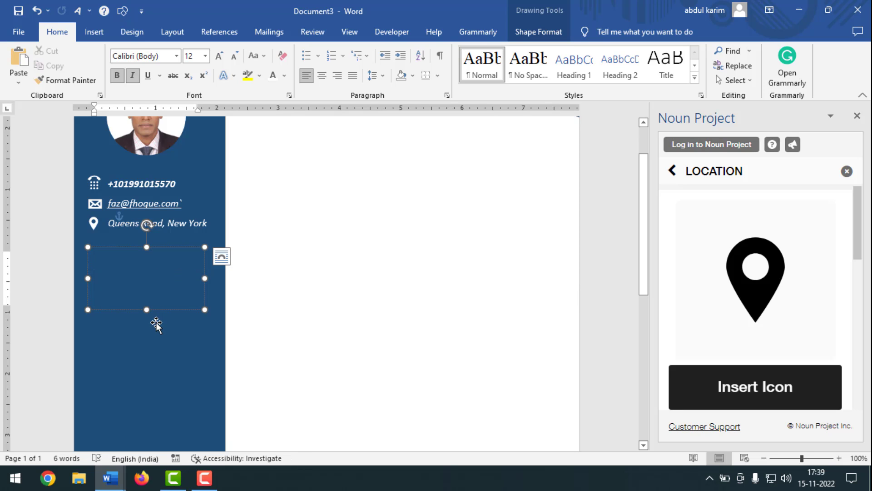
Reduce the empty text box to one line in height and enter the heading SKILL HIGHLIGTS in it.
left_click_drag(144, 305, 147, 267)
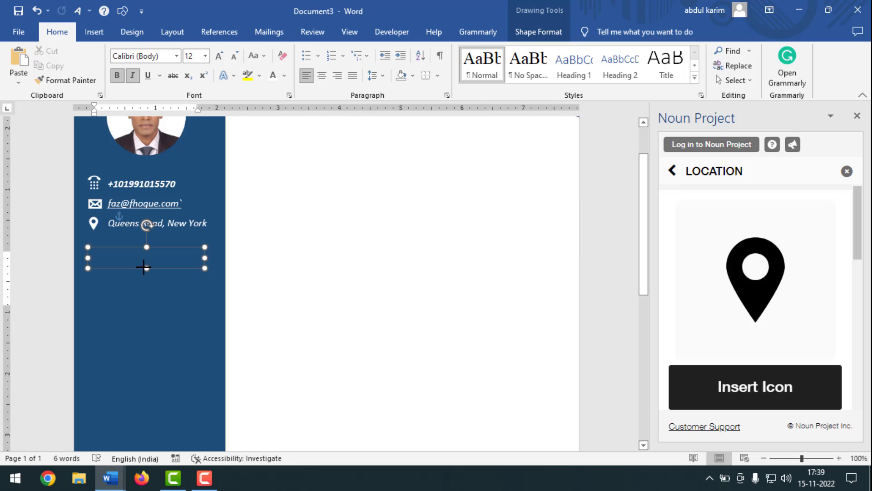
left_click(118, 260)
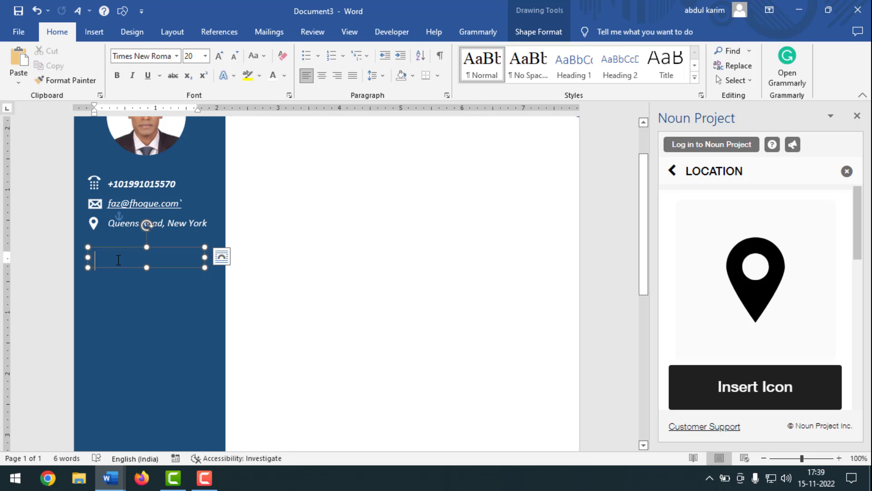
type("SKIL")
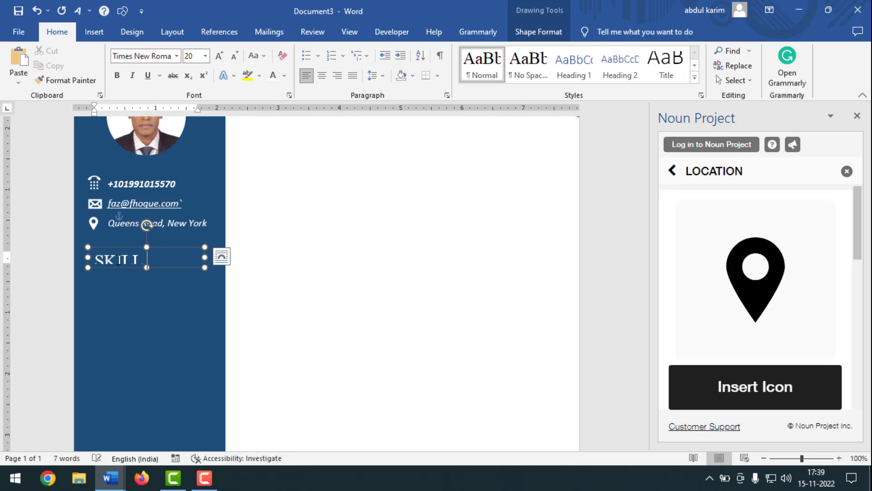
type("L HIGHLIGHT")
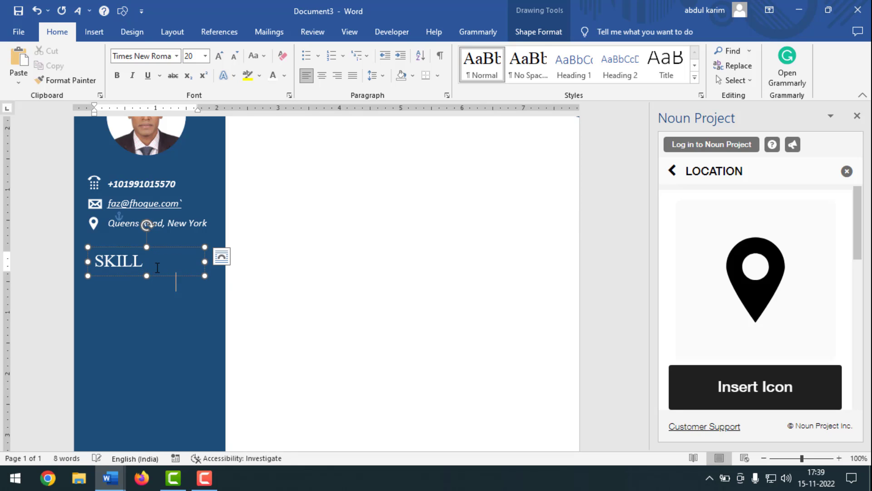
Format the skills heading as Calibri (Body), 18 pt, bold italic, and widen its text box so it fits on one line.
triple_click(157, 268)
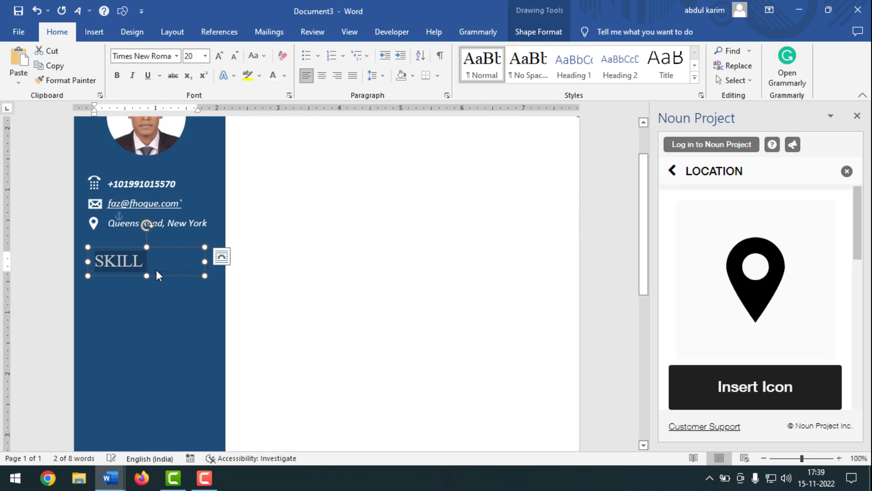
left_click(206, 56)
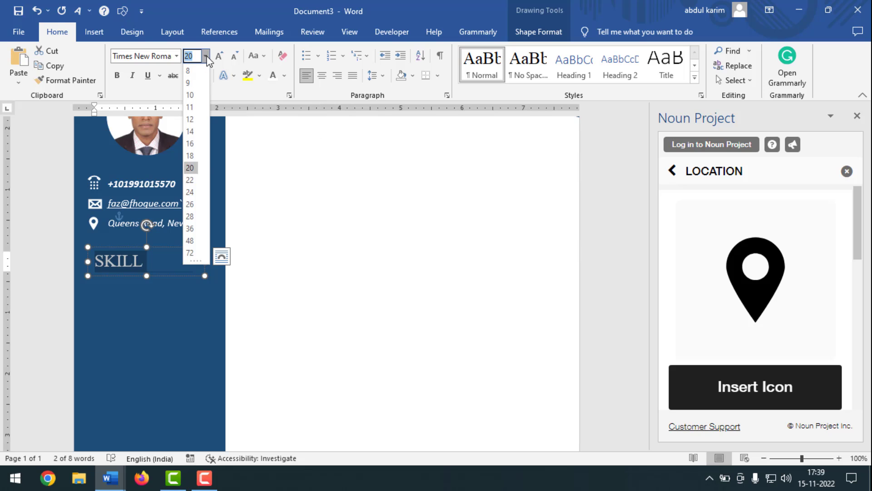
left_click(190, 156)
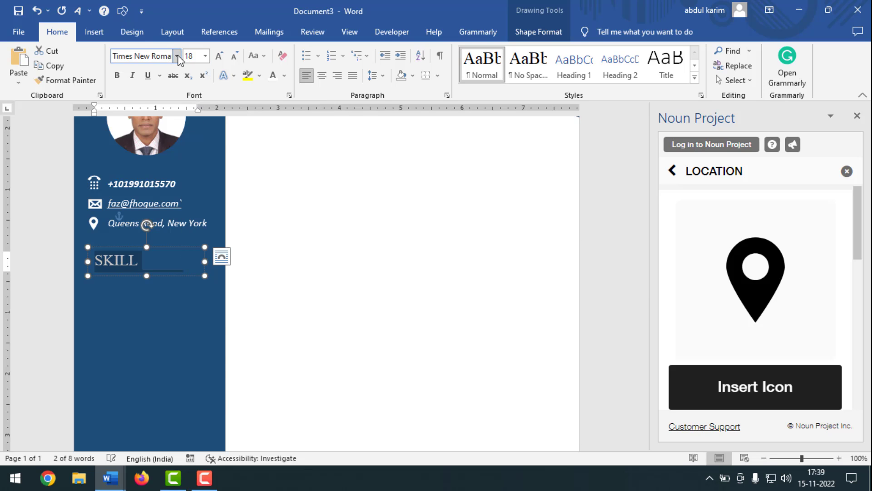
left_click(177, 56)
left_click(146, 103)
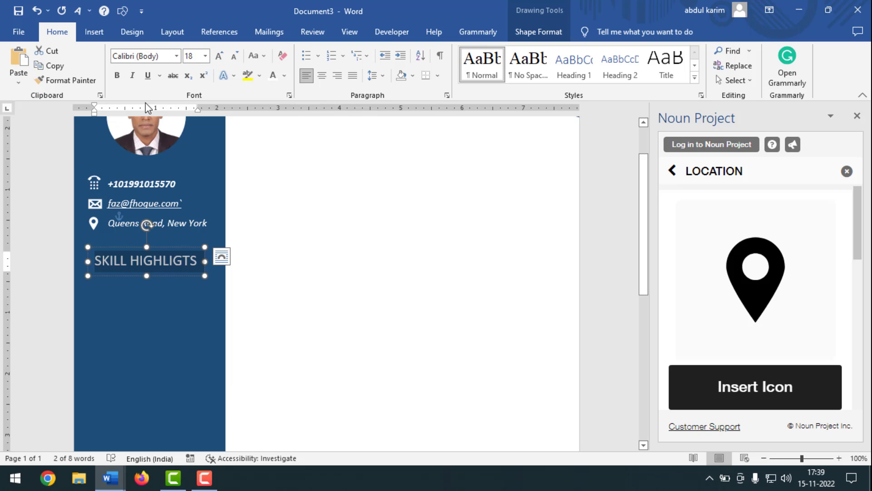
left_click(132, 75)
left_click(119, 76)
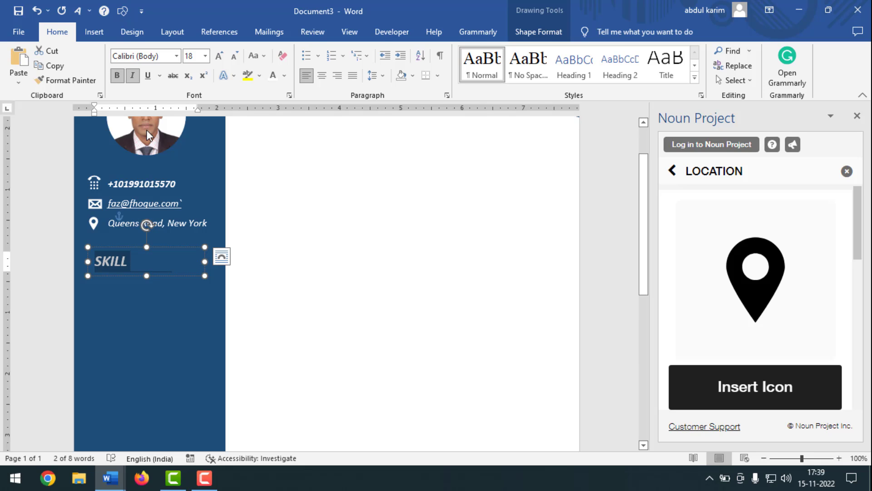
left_click_drag(203, 262, 222, 261)
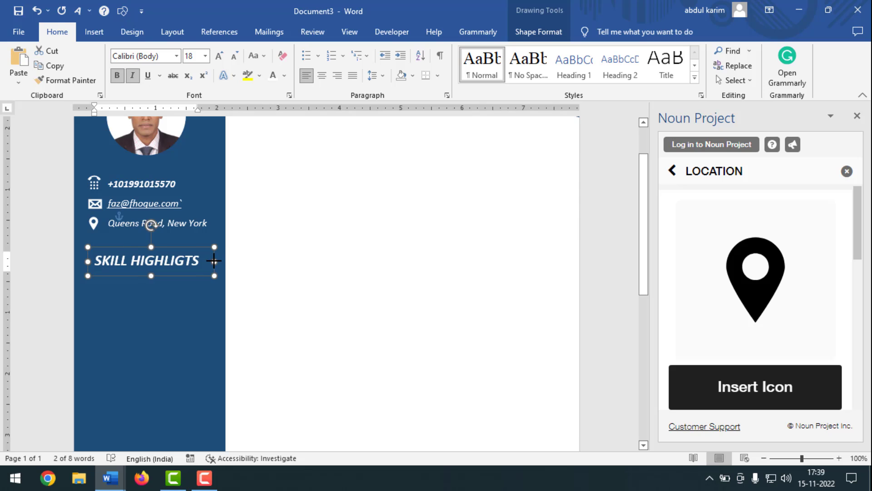
left_click(158, 302)
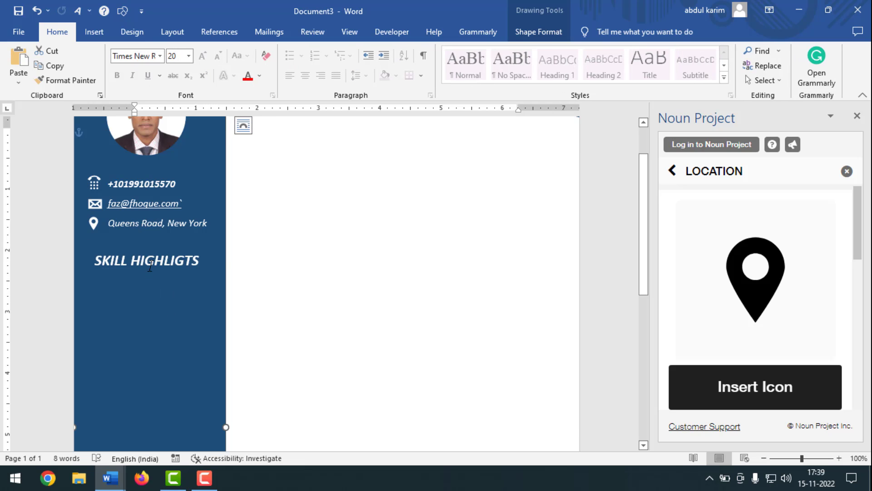
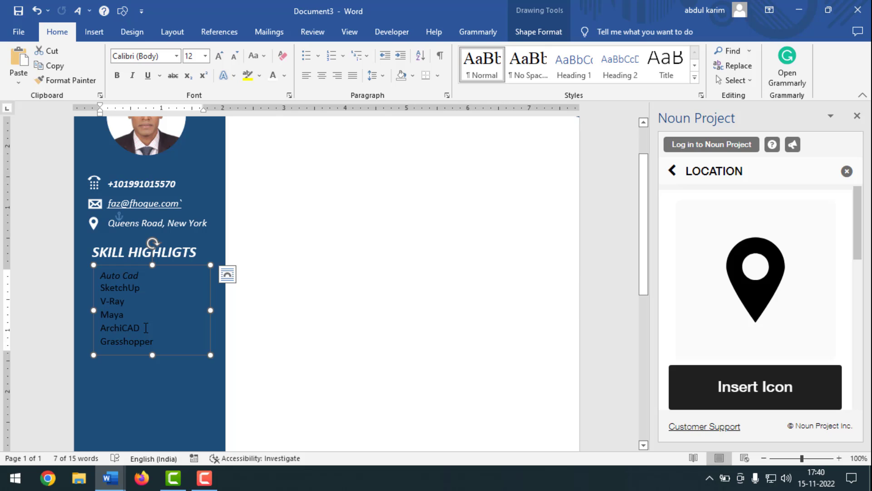
Set the font colour of the whole skills list, from Auto Cad to Grasshopper, to white.
key("ctrl+a")
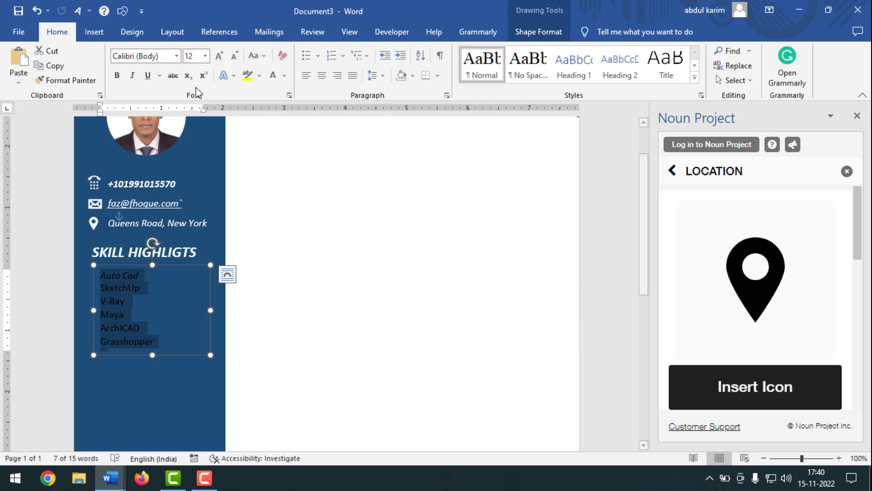
left_click(284, 75)
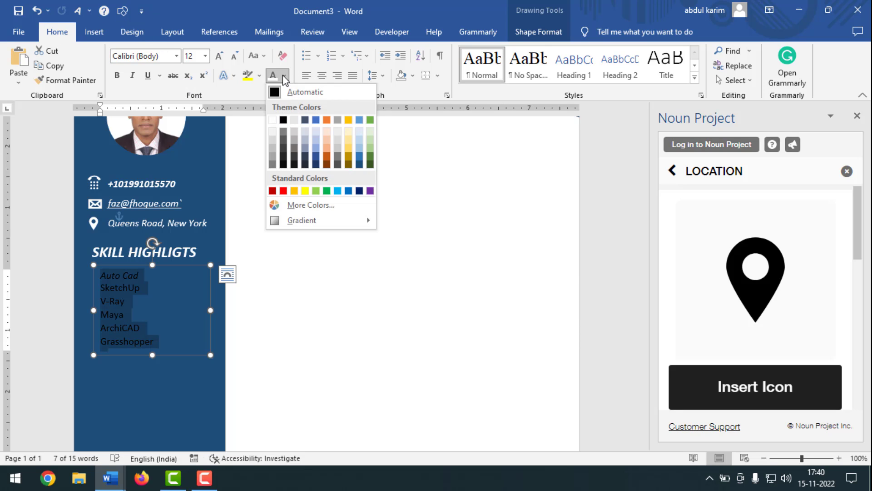
left_click(275, 119)
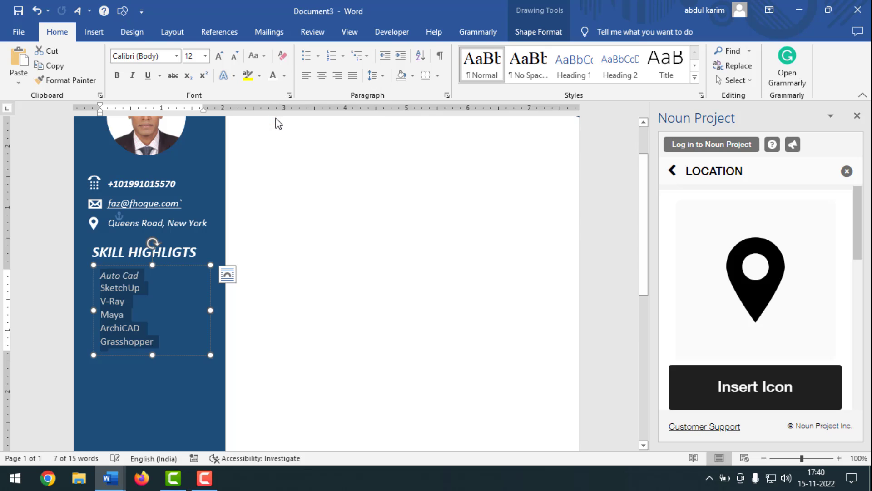
Apply solid round bullets to the skills list and shift its text box slightly up and left under the heading.
left_click(318, 57)
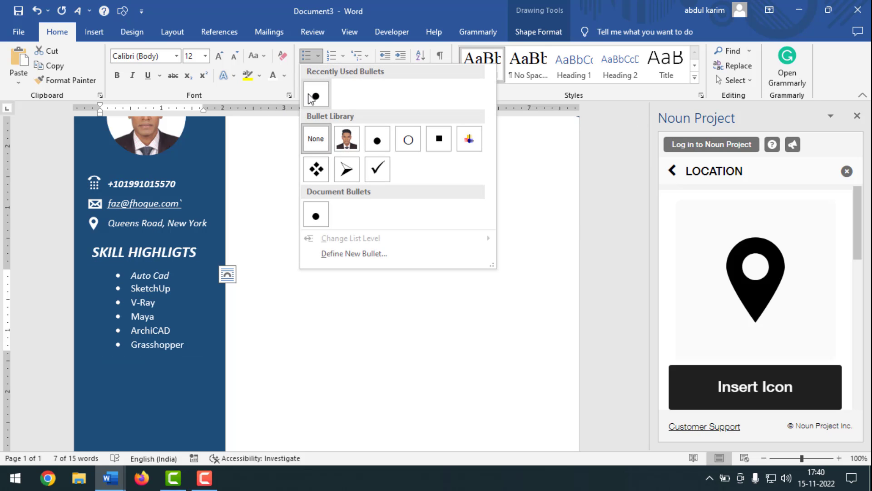
left_click(314, 94)
left_click_drag(171, 265, 162, 261)
left_click(168, 373)
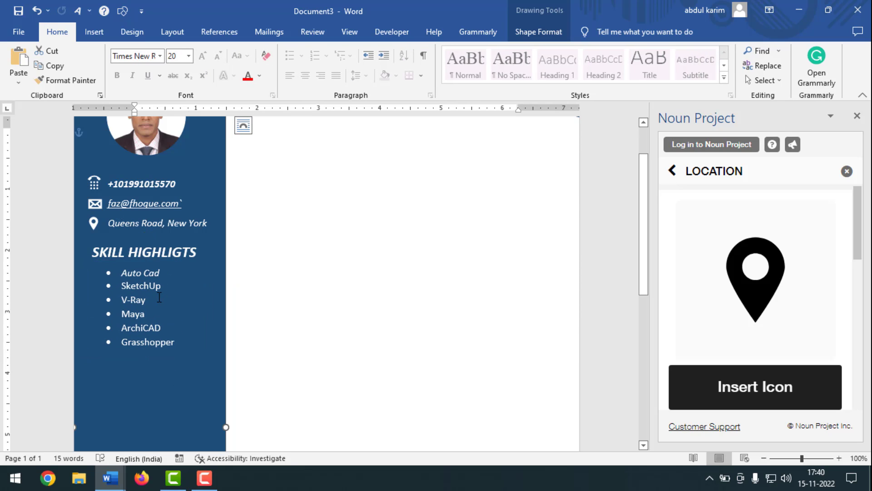
Duplicate the SKILL HIGHLIGTS heading text box and place the copy directly below the Grasshopper bullet.
scroll(127, 332, "down", 3)
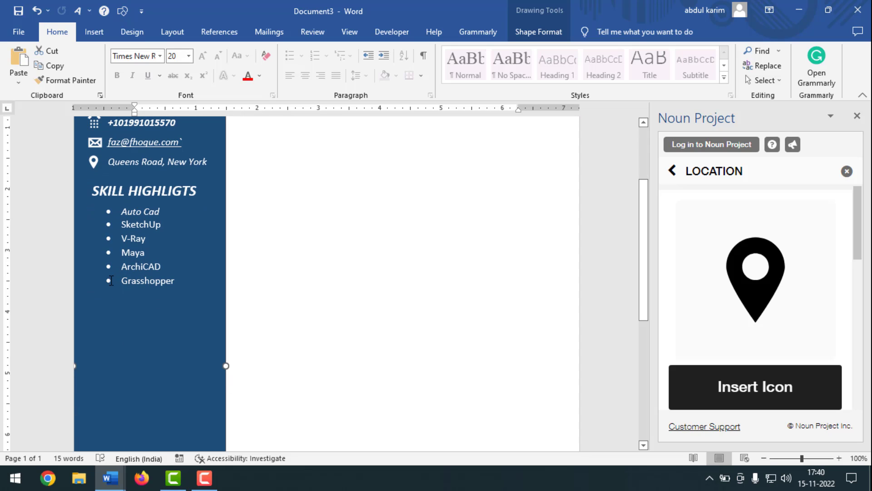
left_click(155, 182)
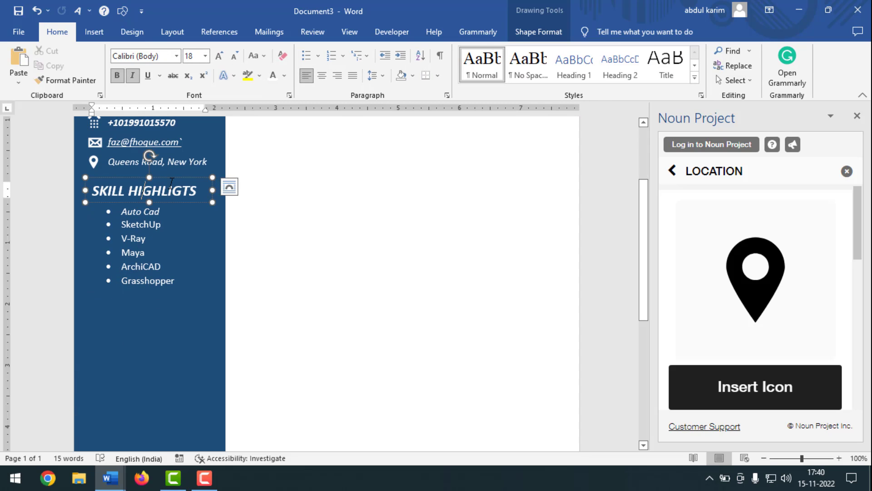
left_click_drag(174, 179, 170, 286)
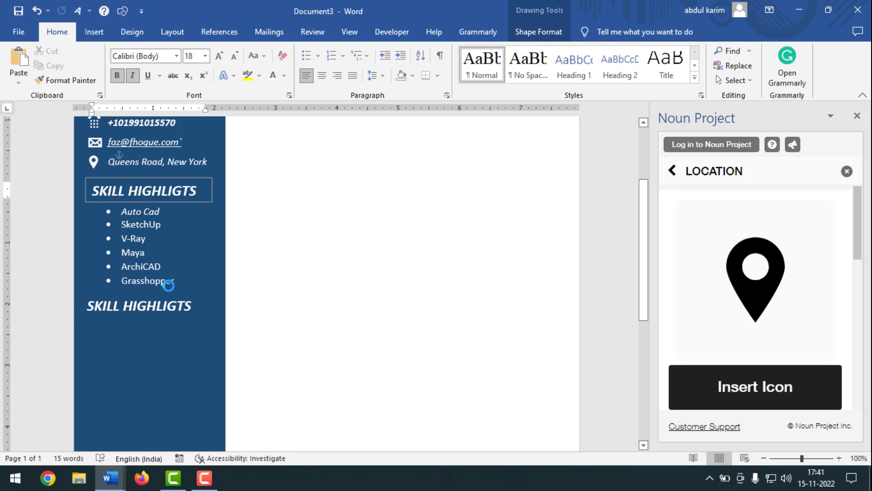
Replace the text of the copied heading below the skills list with LANGUAGES.
left_click(193, 306)
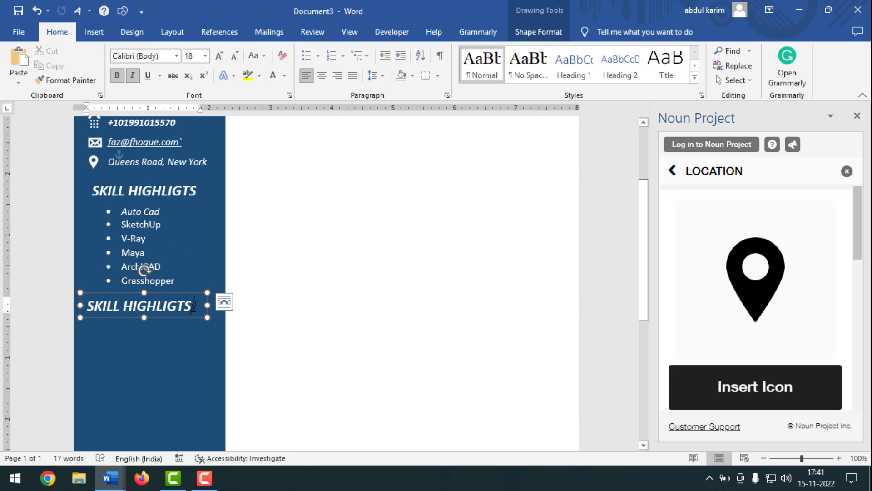
key("BackSpace")
key("BackSpace")
key("BackSpace")
key("BackSpace")
key("BackSpace")
key("BackSpace")
key("BackSpace")
key("BackSpace")
key("BackSpace")
key("BackSpace")
key("BackSpace")
key("BackSpace")
key("BackSpace")
key("BackSpace")
type("L")
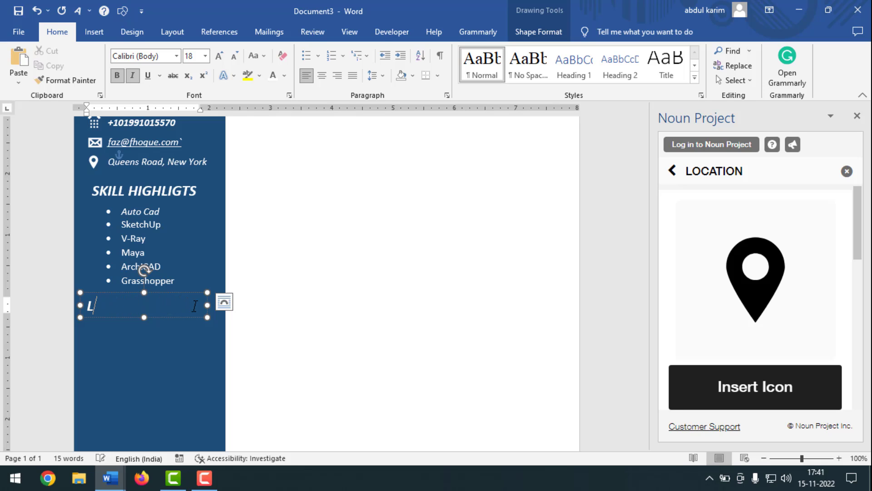
type("ANGUAGES")
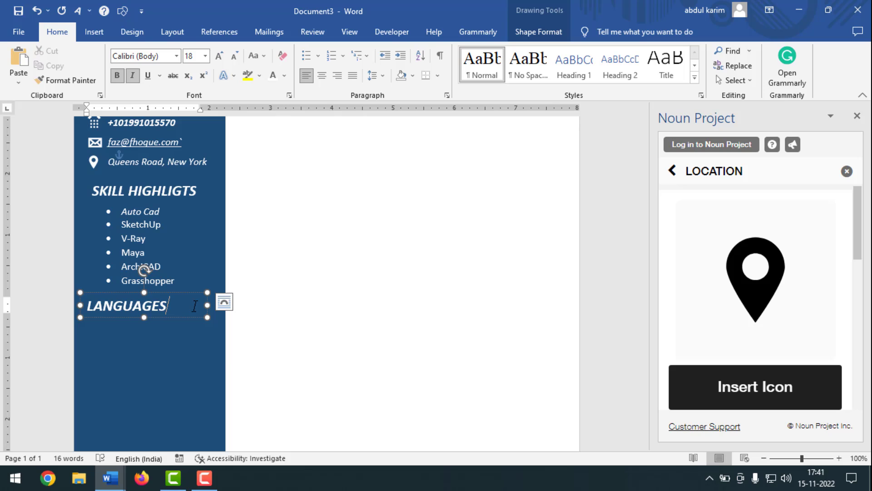
Duplicate the skills list text box directly below the LANGUAGES heading and clear all text from the copy.
left_click(192, 360)
left_click(159, 241)
left_click(136, 224)
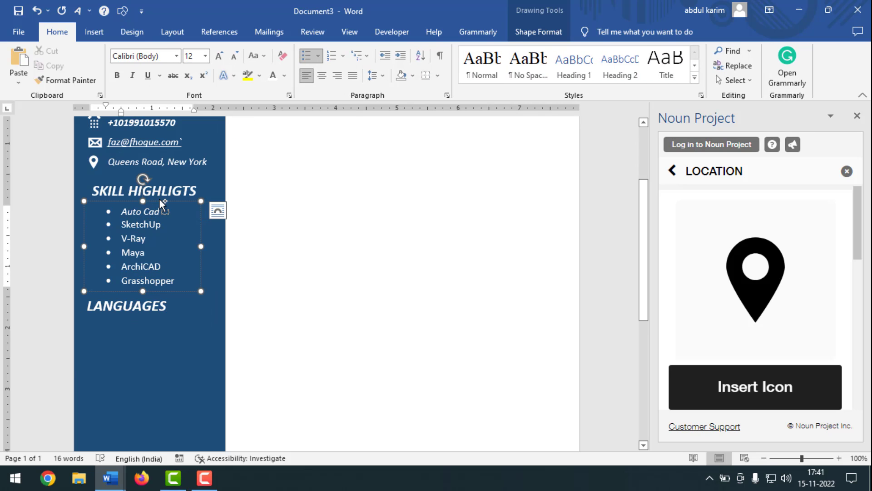
left_click_drag(159, 200, 159, 309)
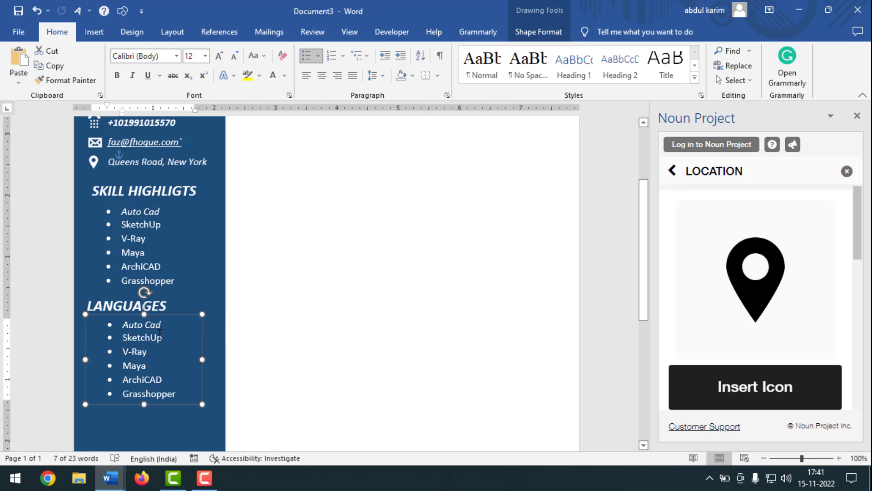
scroll(159, 336, "down", 1)
left_click(151, 354)
key("ctrl+a")
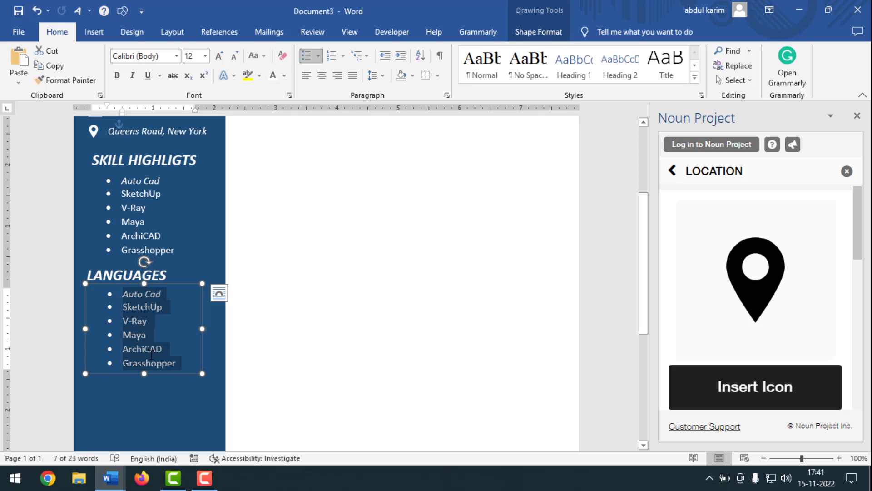
key("Delete")
Copy the ENGLISH, GERMAN and HINDI lines from the CV INFORMATION document into the empty text box under LANGUAGES.
mouse_move(109, 477)
left_click(92, 440)
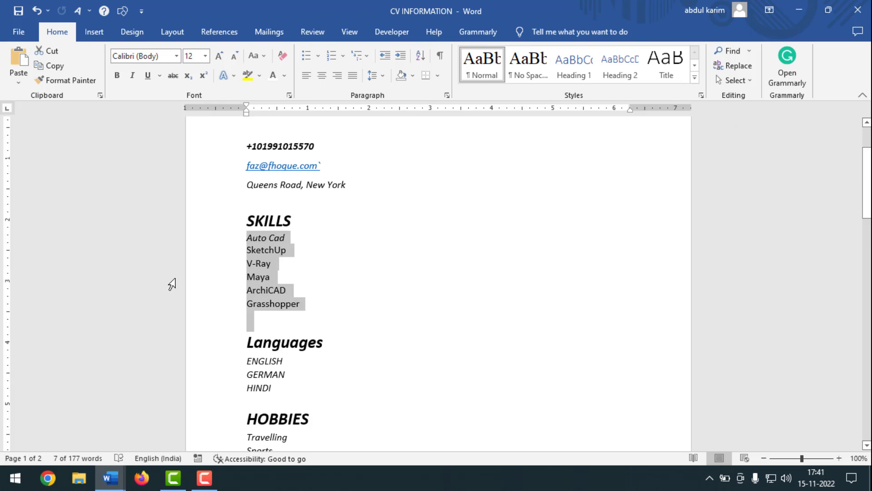
scroll(171, 285, "down", 4)
left_click_drag(248, 238, 305, 267)
key("ctrl+c")
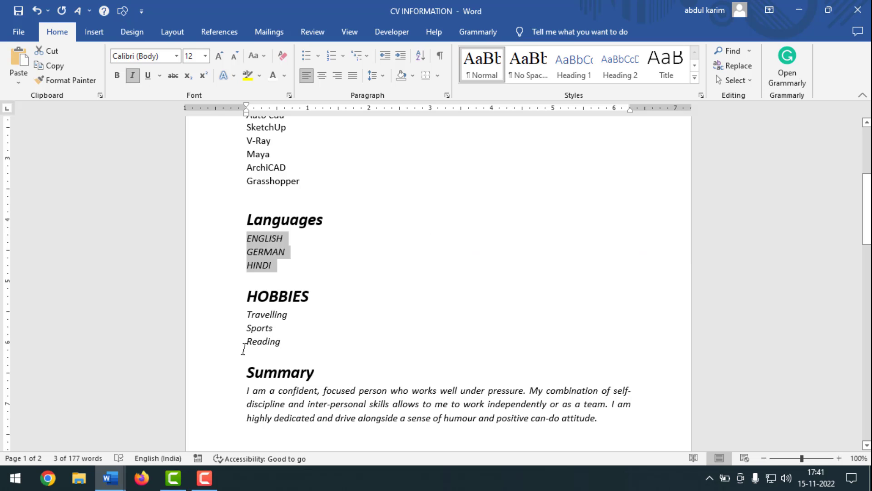
left_click(109, 477)
left_click(185, 442)
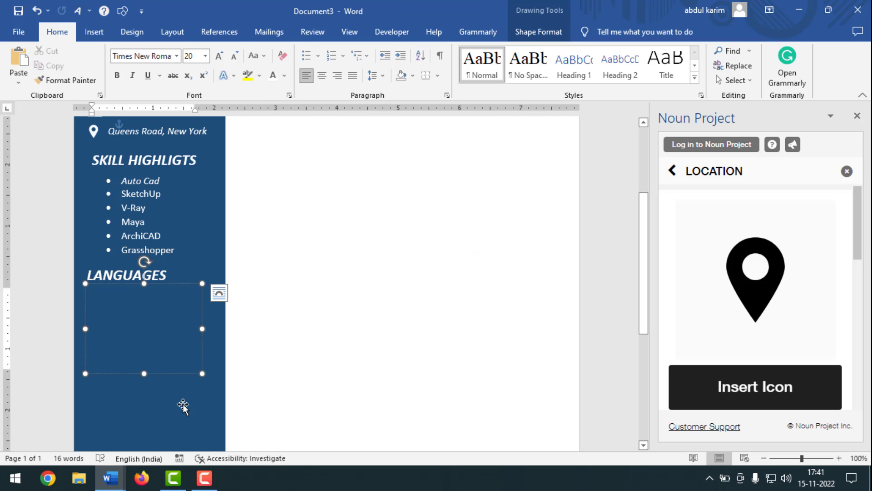
key("ctrl+v")
Format the languages list in white with solid round bullets and shorten its text box to fit the three entries.
key("ctrl+a")
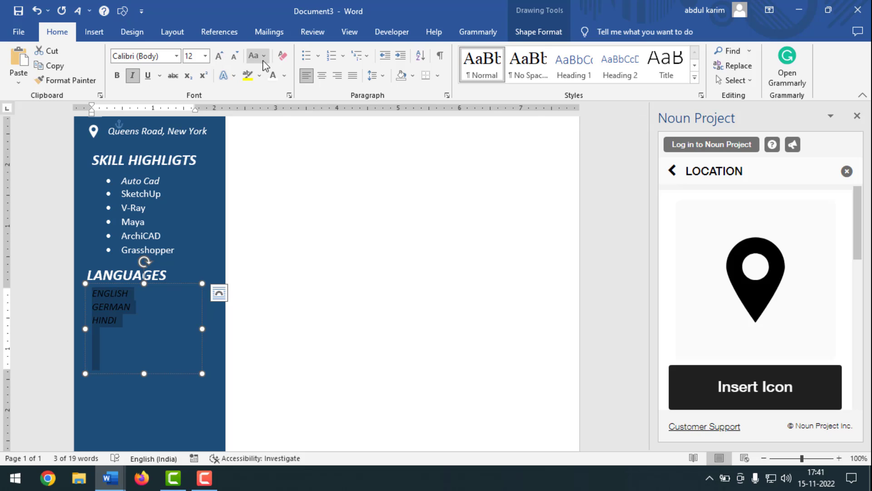
left_click(285, 76)
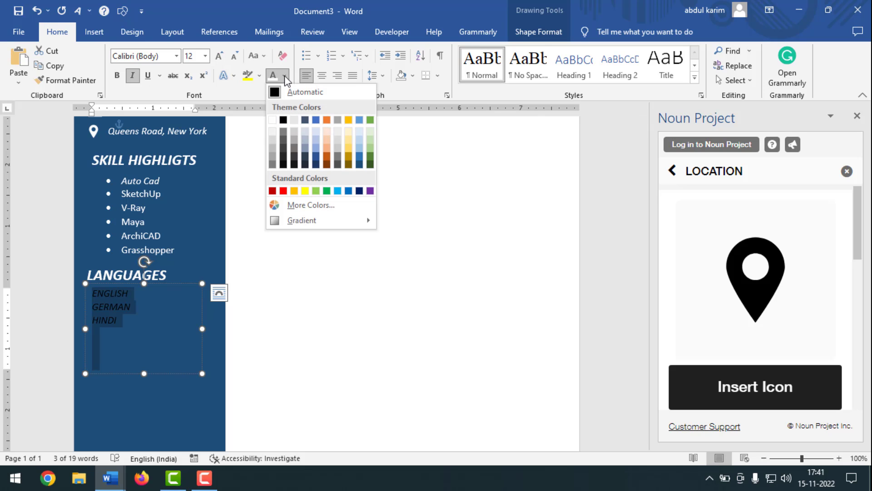
left_click(272, 120)
left_click(318, 56)
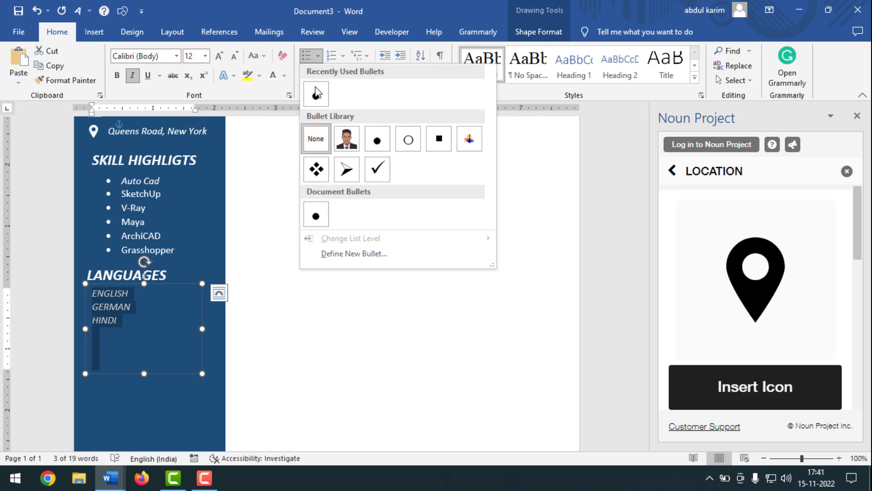
left_click(347, 139)
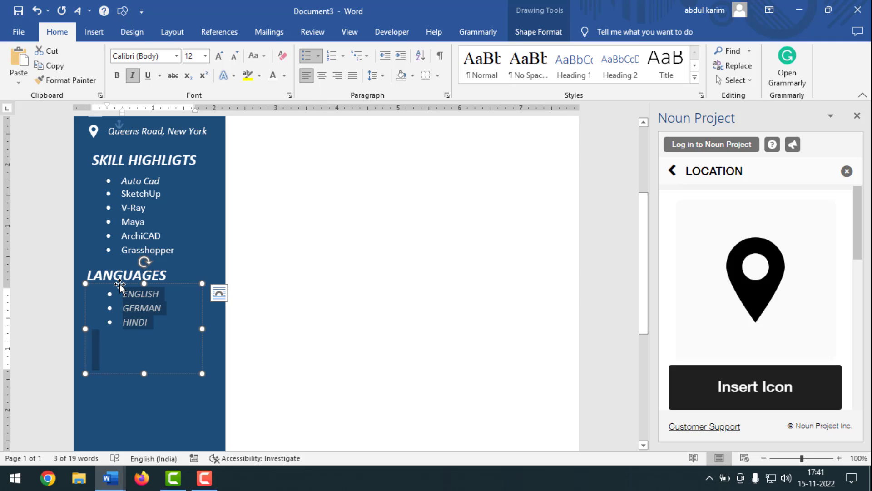
left_click_drag(145, 373, 152, 336)
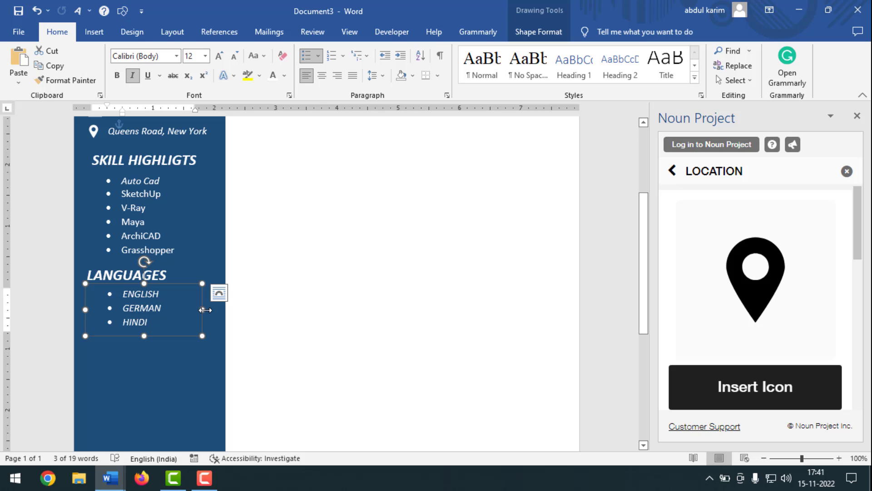
left_click(170, 367)
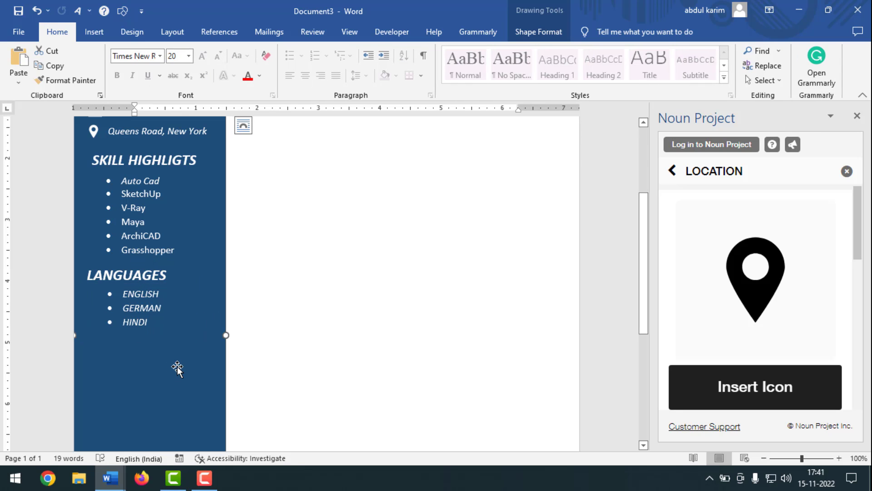
Duplicate the LANGUAGES heading text box below the HINDI bullet and replace the copy's text with HOBBIES.
scroll(144, 344, "down", 3)
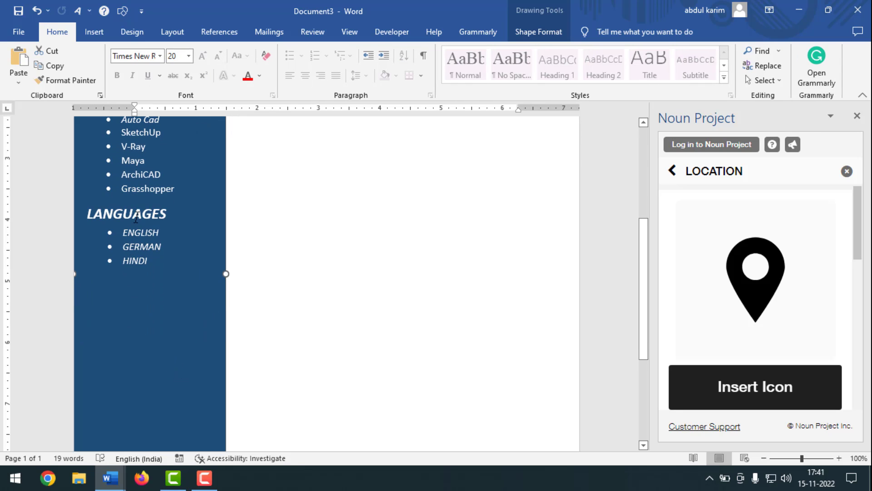
left_click(139, 211)
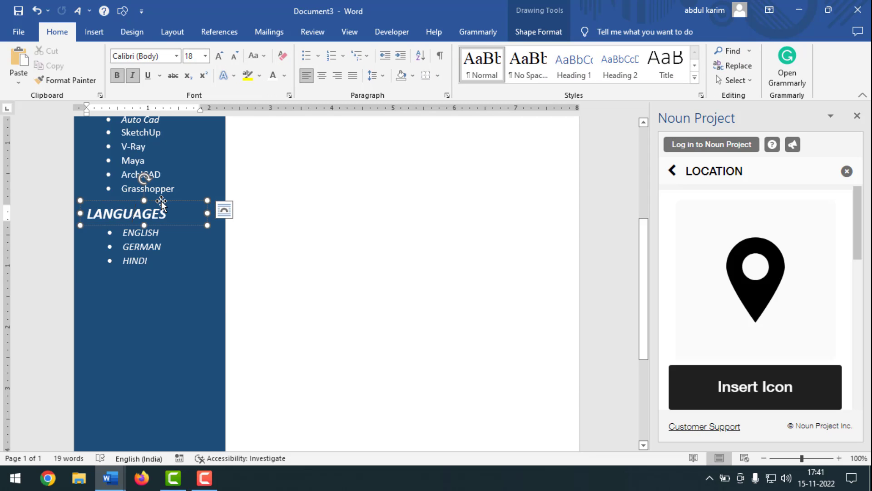
left_click_drag(161, 201, 157, 278)
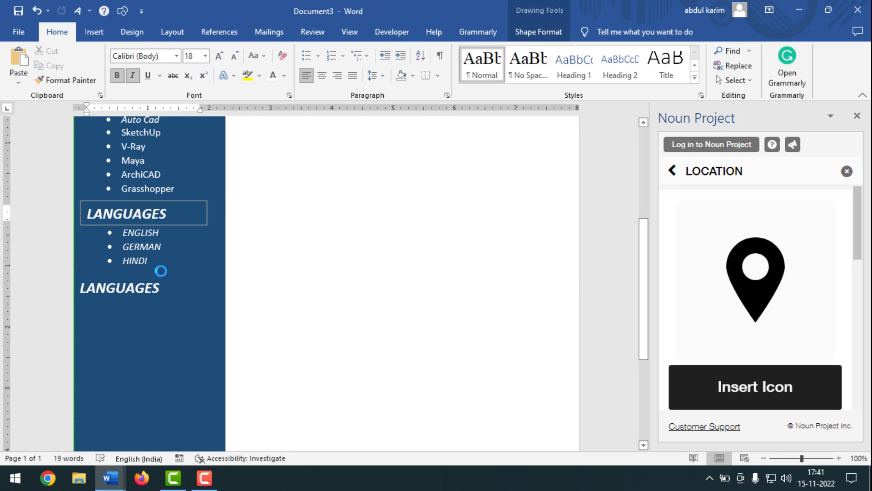
left_click_drag(161, 287, 8, 287)
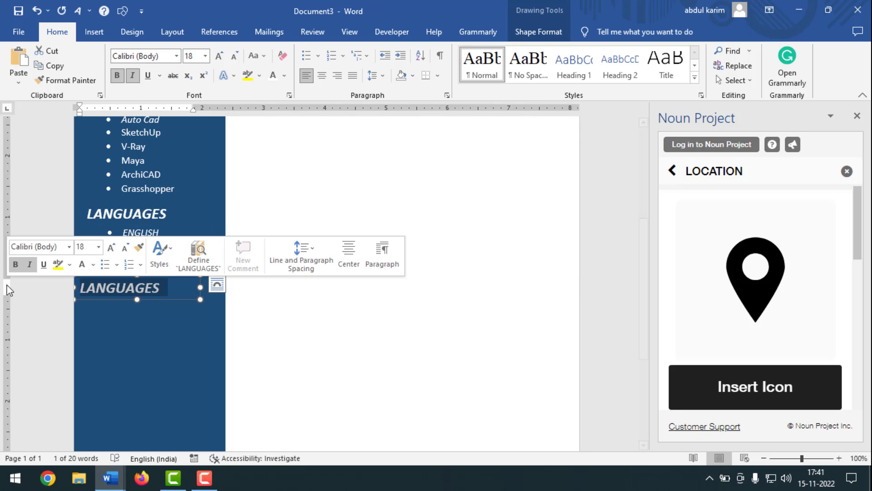
type("HOBBIES")
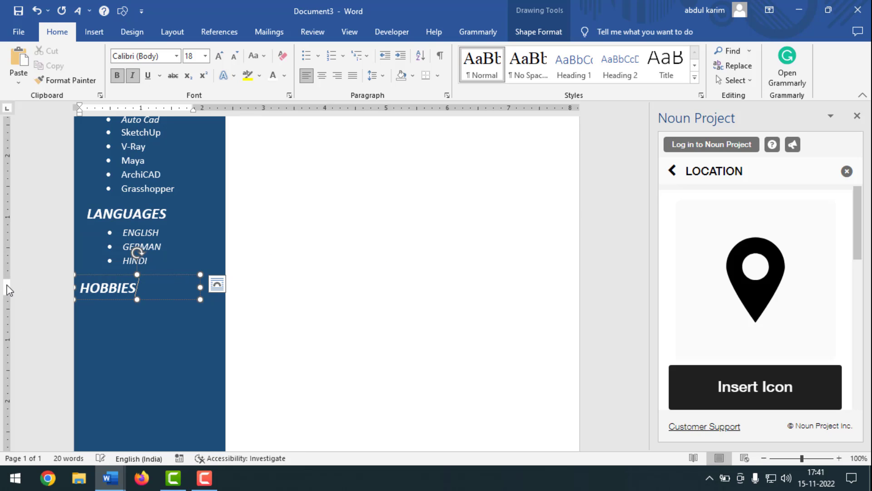
left_click(132, 331)
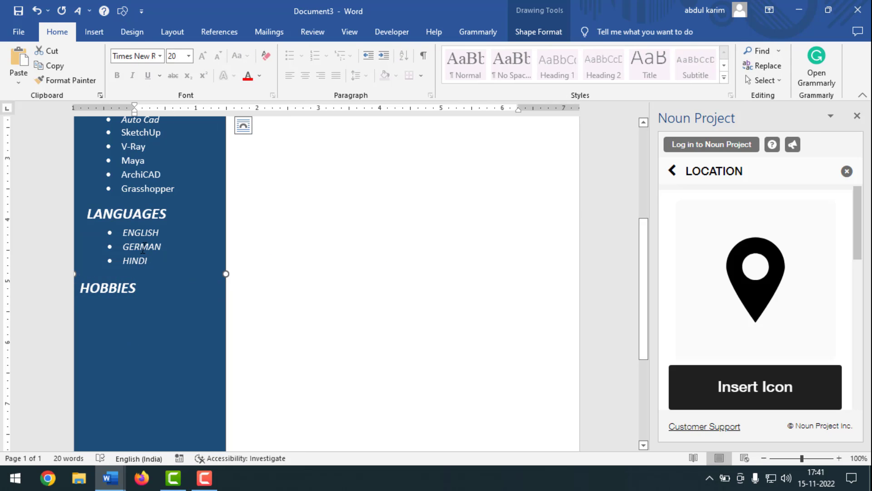
Duplicate the languages list text box below the HOBBIES heading and clear all text from the copy.
left_click(142, 248)
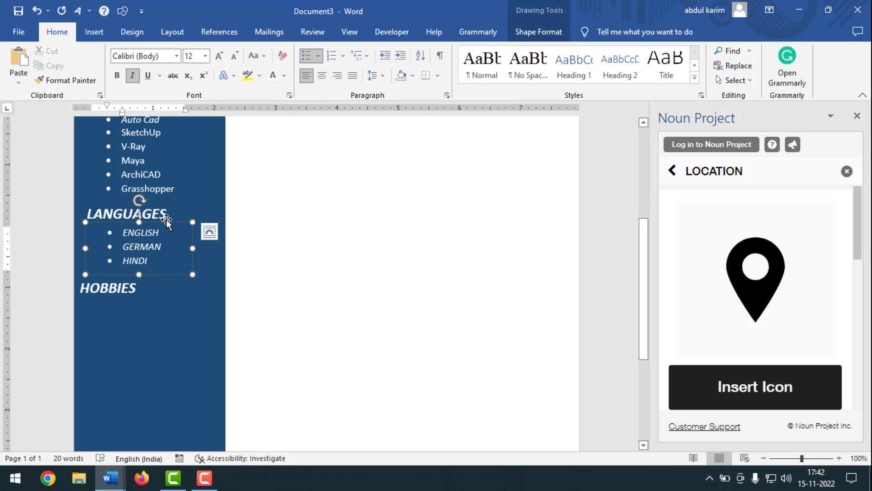
left_click_drag(166, 221, 154, 311)
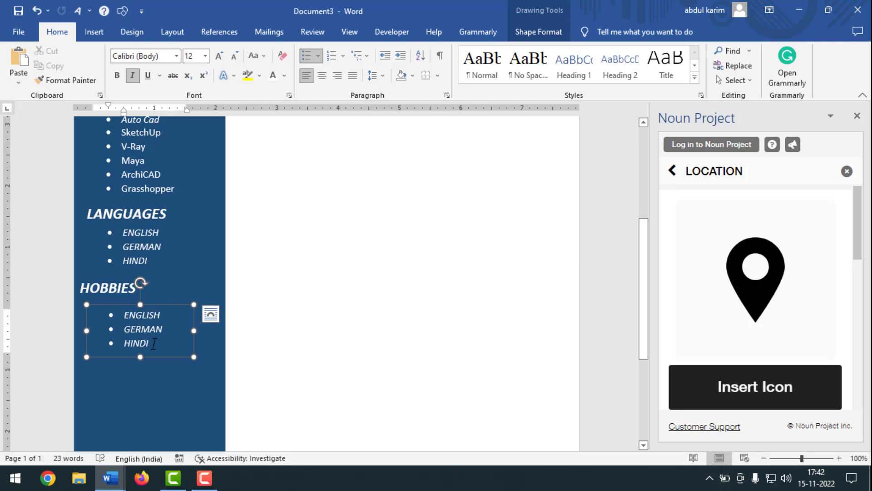
left_click_drag(154, 343, 106, 296)
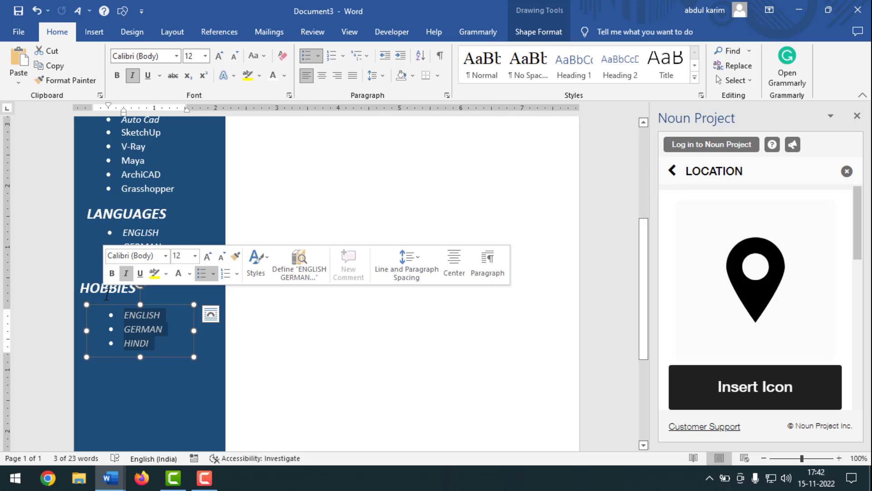
key("Delete")
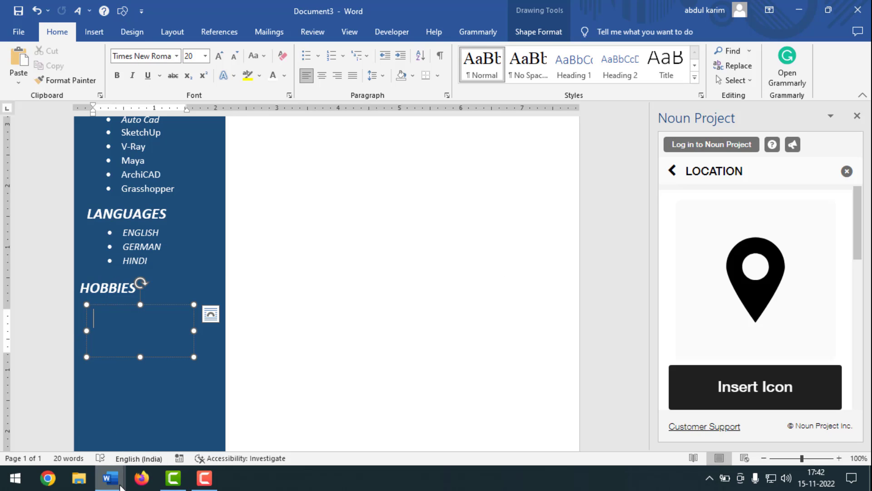
Copy the Travelling, Sports and Reading lines from the CV INFORMATION document into the empty text box under HOBBIES.
mouse_move(110, 477)
left_click(81, 447)
scroll(242, 241, "down", 2)
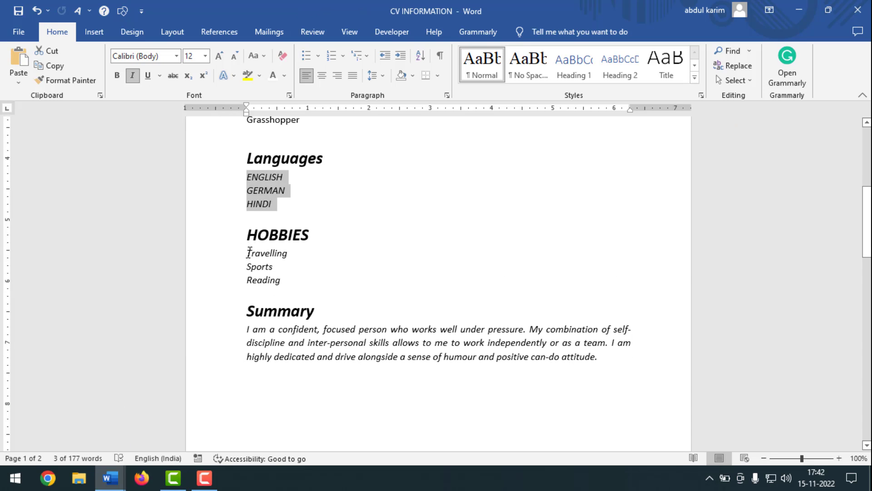
left_click_drag(250, 252, 331, 287)
right_click(252, 280)
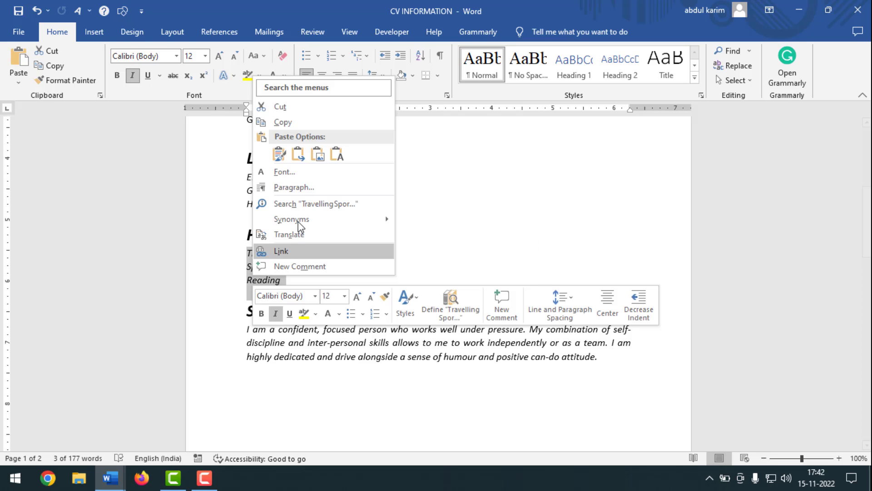
left_click(292, 121)
left_click(110, 477)
left_click(160, 440)
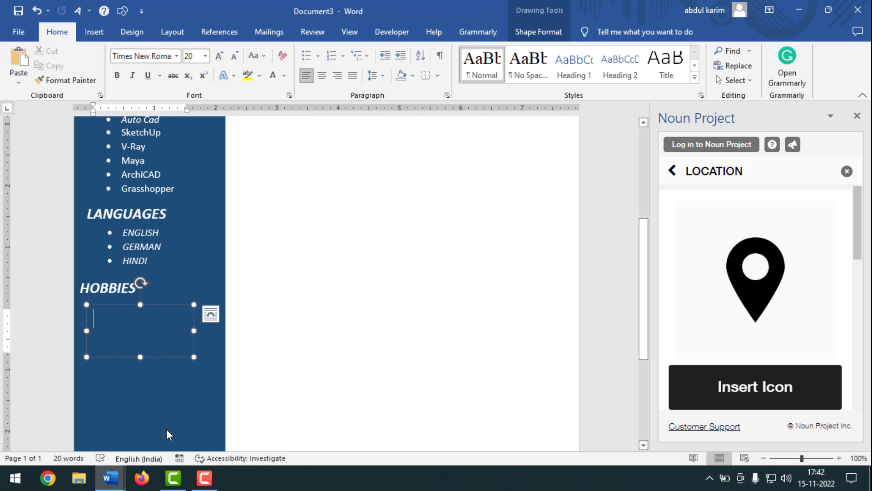
key("ctrl+v")
Set the hobbies list's font colour to white and apply solid round bullets to its entries.
key("ctrl+a")
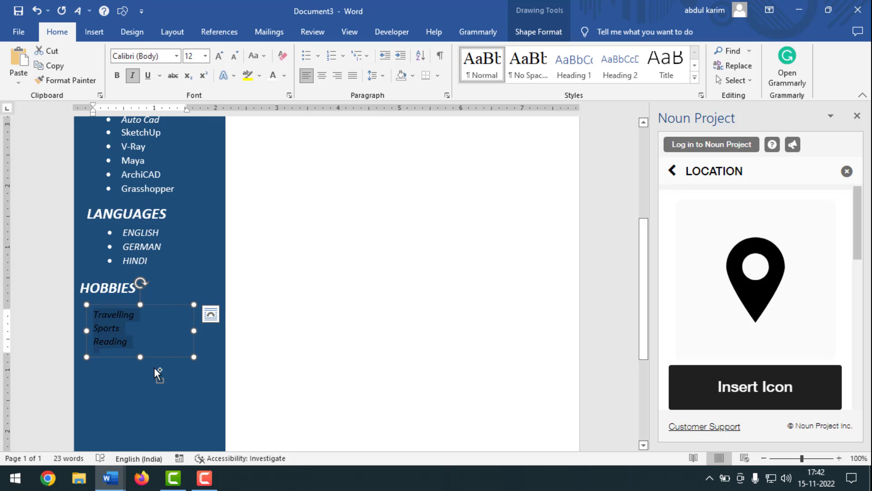
left_click(284, 75)
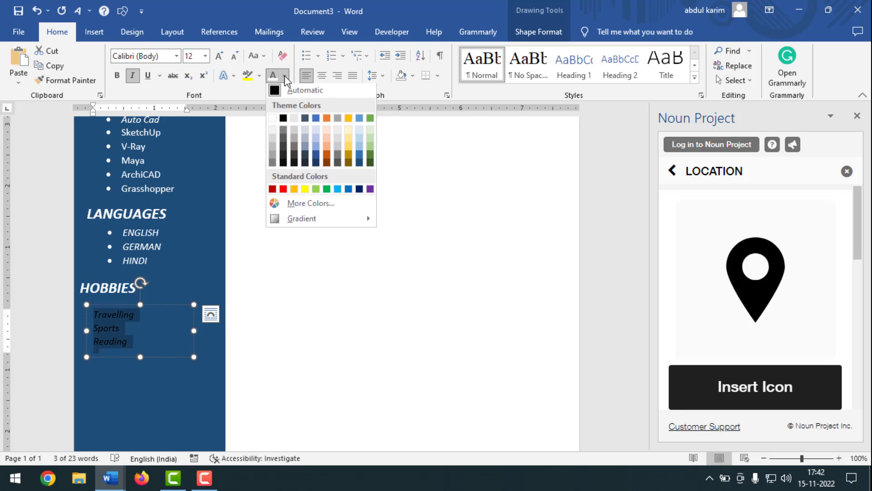
left_click(272, 118)
left_click(318, 55)
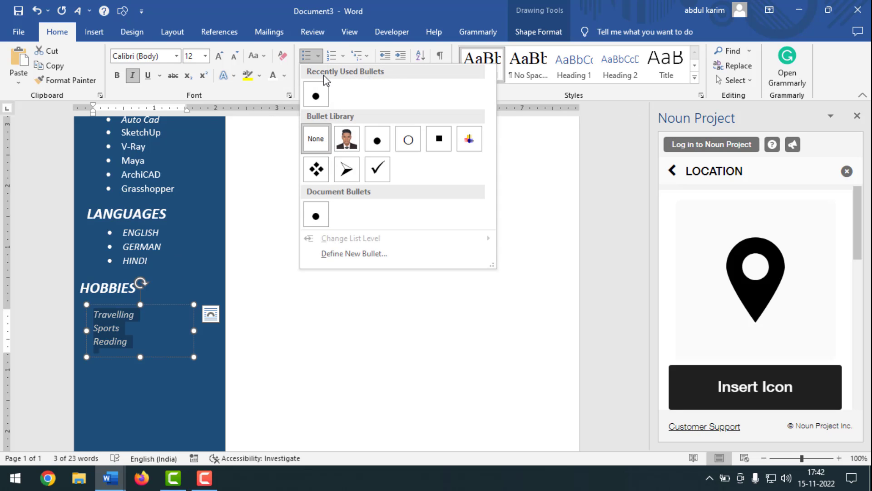
left_click(318, 92)
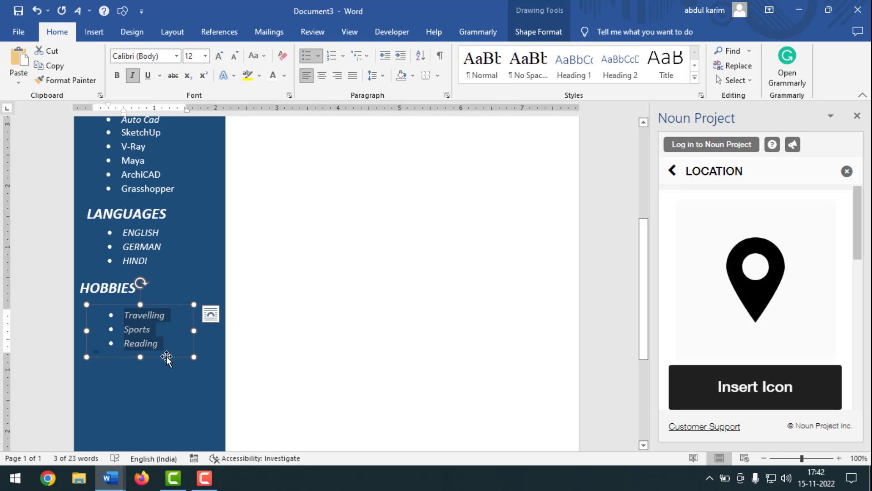
left_click(151, 390)
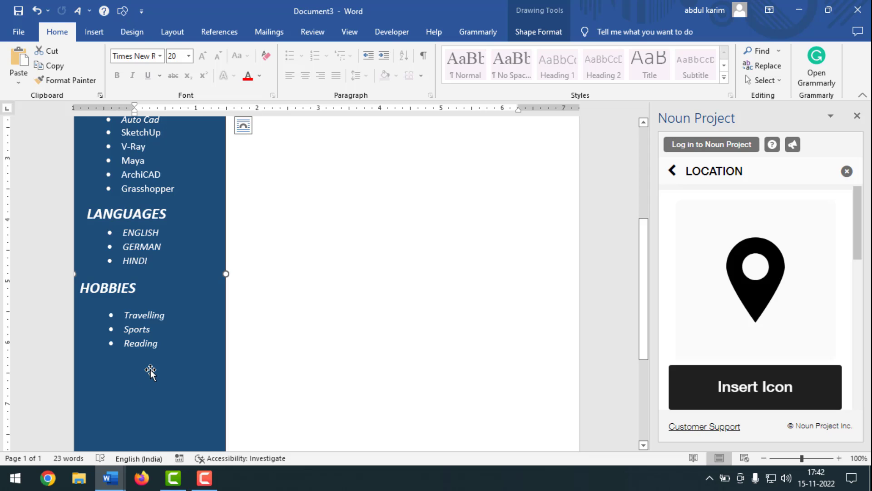
Duplicate the contact details text box onto the white area beside the photo and clear all text from the copy.
scroll(151, 369, "up", 5)
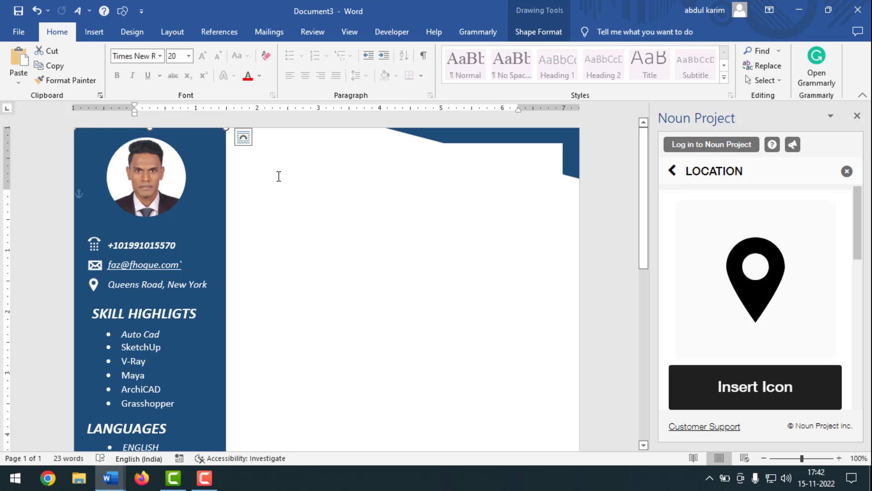
left_click(160, 245)
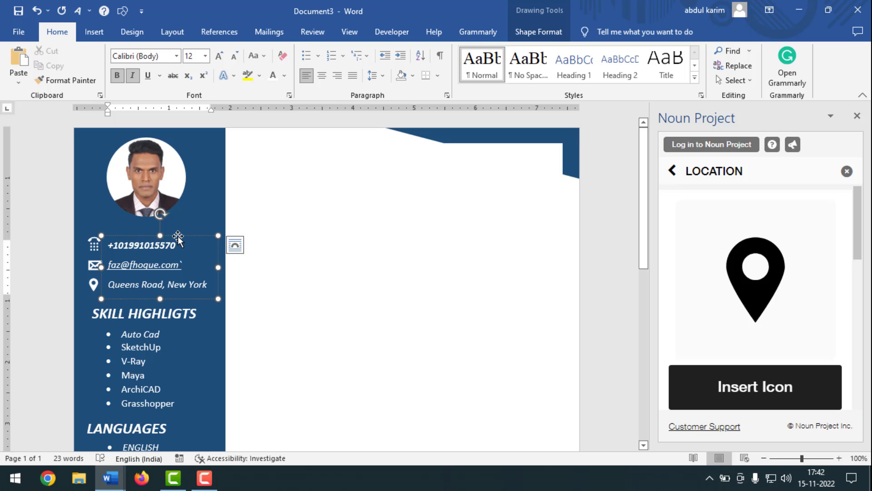
left_click_drag(177, 236, 336, 181, "ctrl")
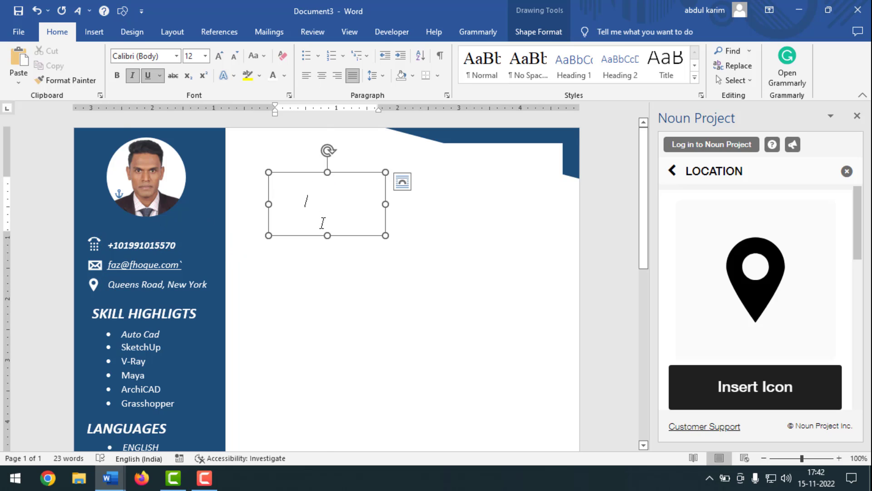
key("ctrl+a")
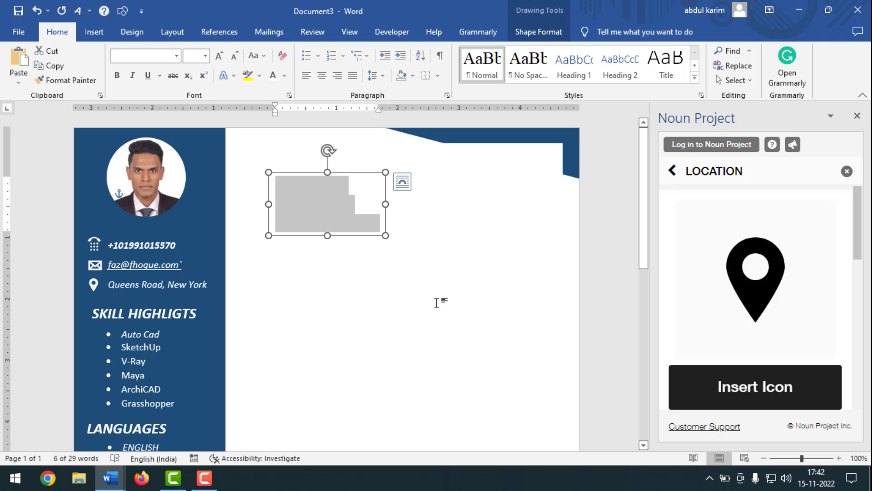
key("Delete")
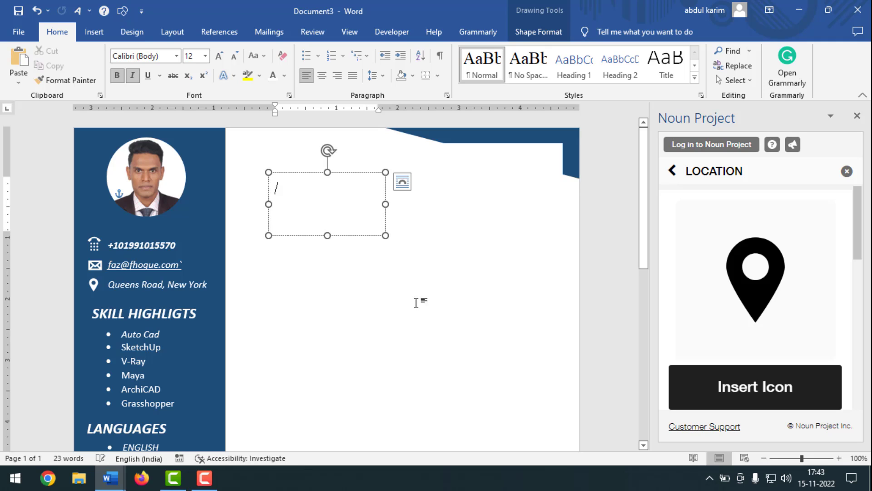
Set the empty text box's font colour to Automatic and shorten the box to the height of a single line.
left_click(284, 75)
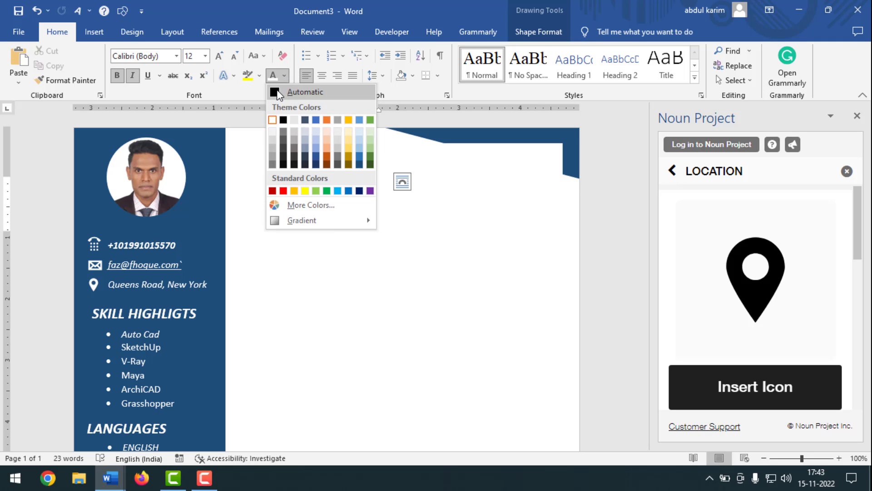
left_click(282, 91)
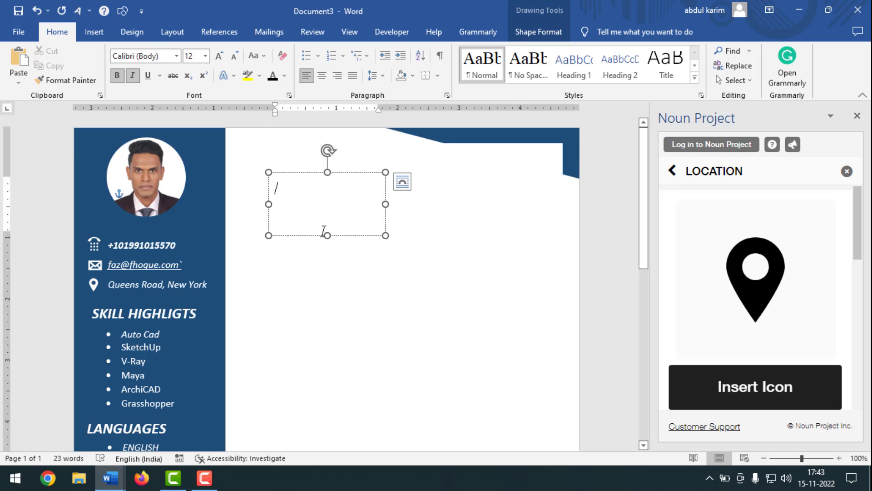
left_click_drag(328, 235, 333, 196)
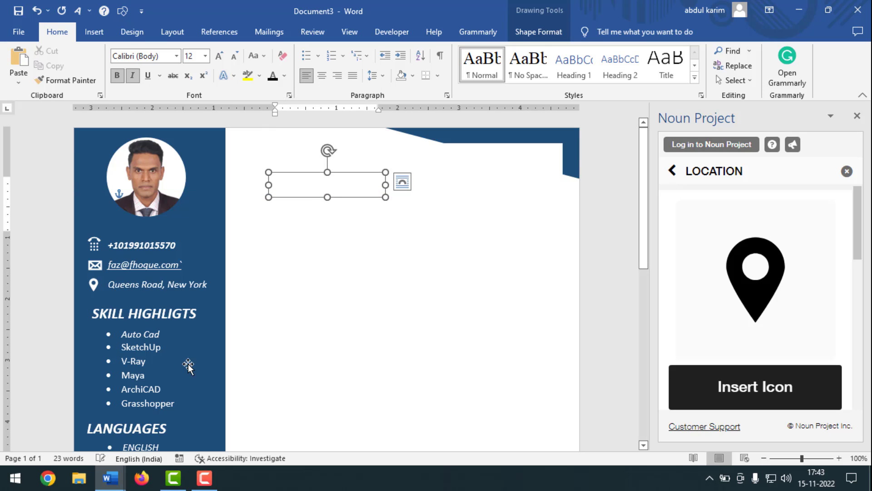
Copy the name heading from the CV INFORMATION document into the empty text box beside the photo.
mouse_move(112, 476)
left_click(73, 423)
scroll(228, 228, "up", 8)
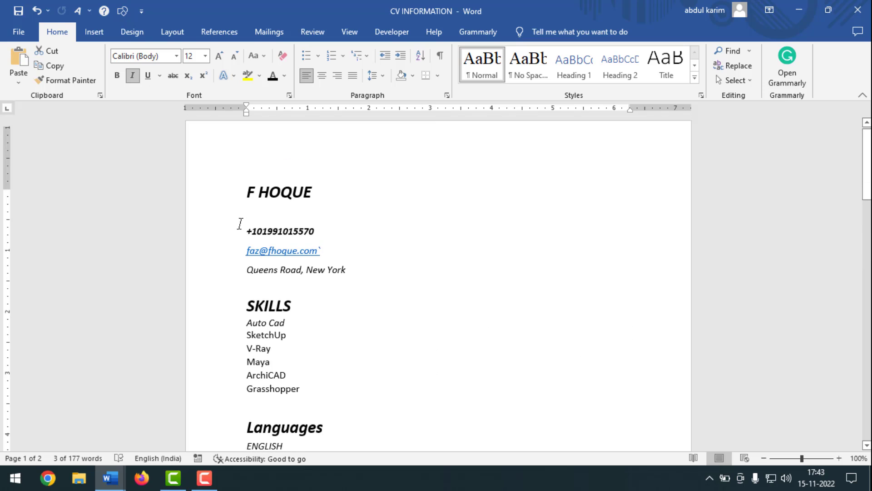
triple_click(325, 208)
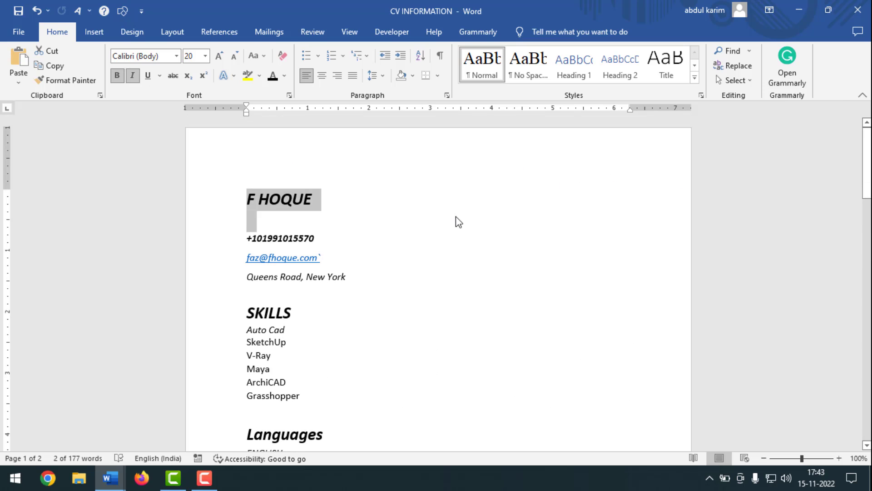
mouse_move(112, 477)
left_click(181, 432)
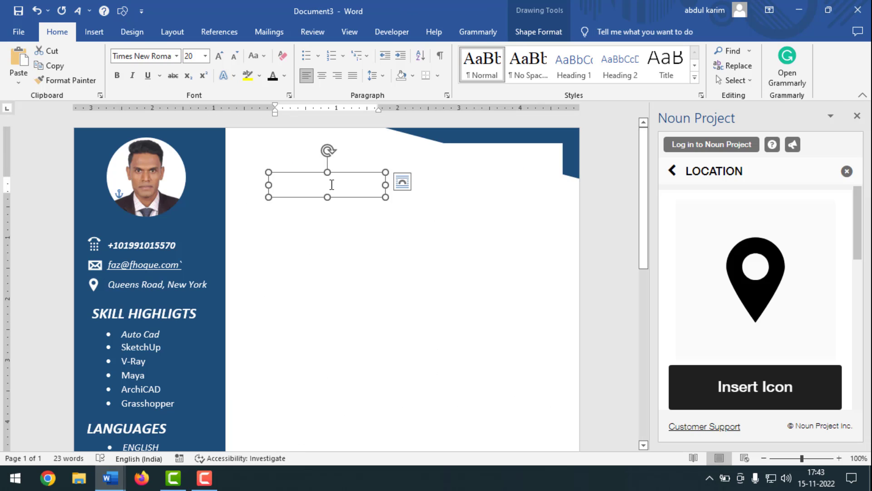
key("ctrl+v")
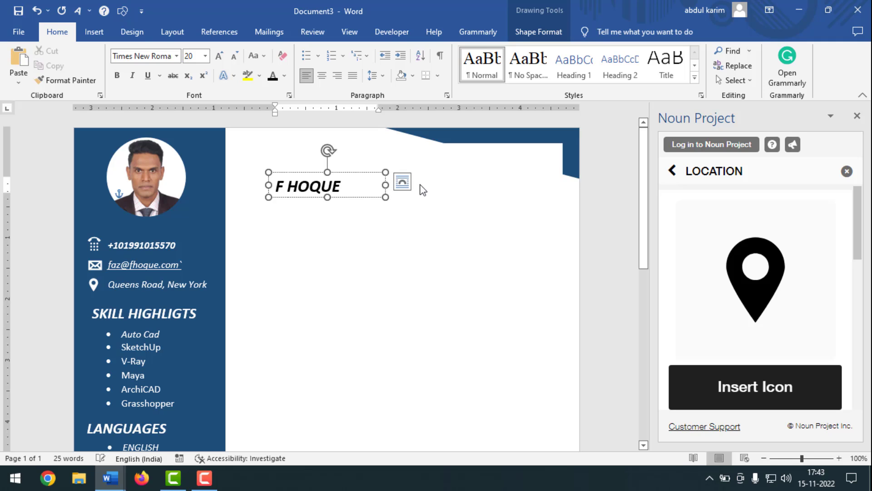
Narrow the name text box to fit its text and move it closer to the blue sidebar.
left_click_drag(383, 186, 351, 185)
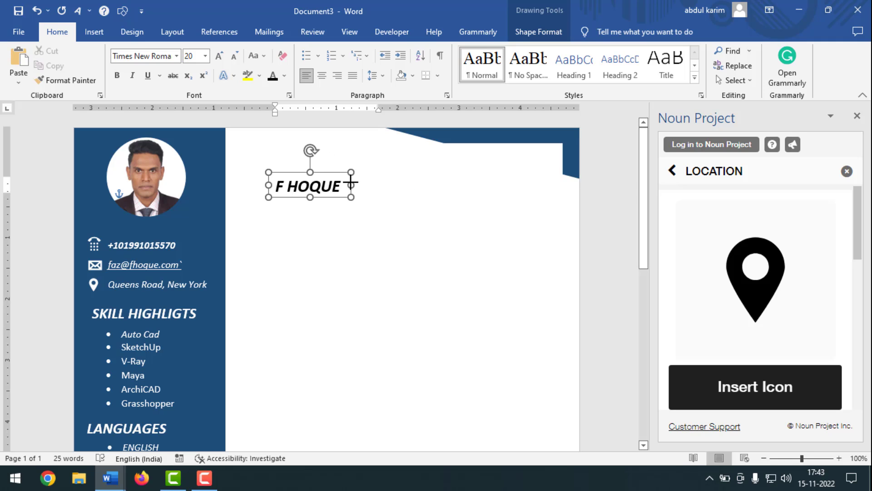
left_click_drag(298, 174, 263, 162)
left_click(267, 225)
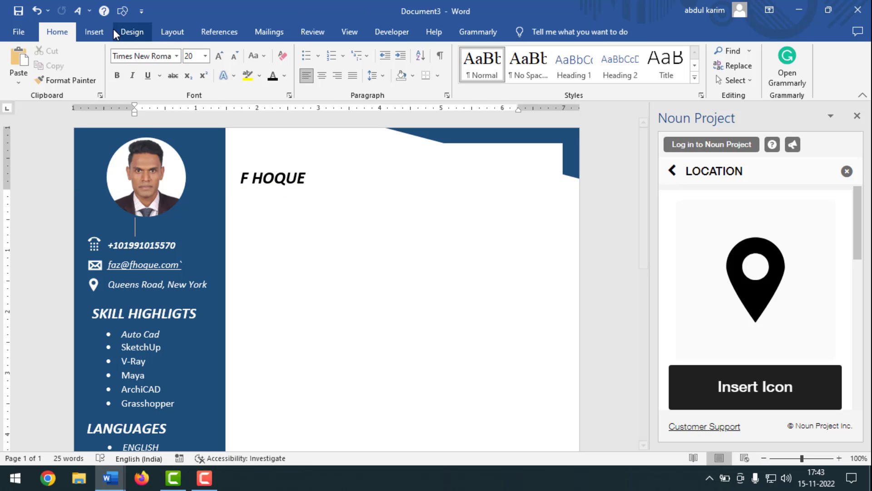
Draw a rectangle about 2.12" wide and 0.32" high below the name, starting at the sidebar's edge.
left_click(100, 31)
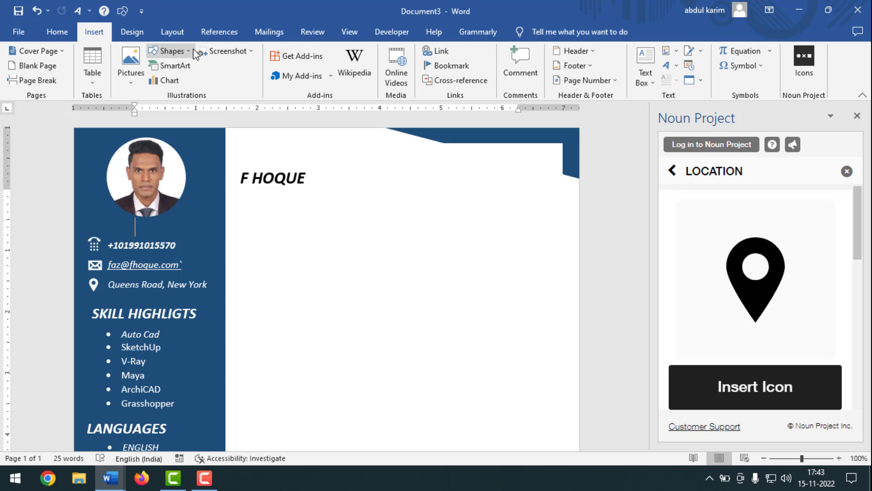
left_click(169, 50)
left_click(205, 80)
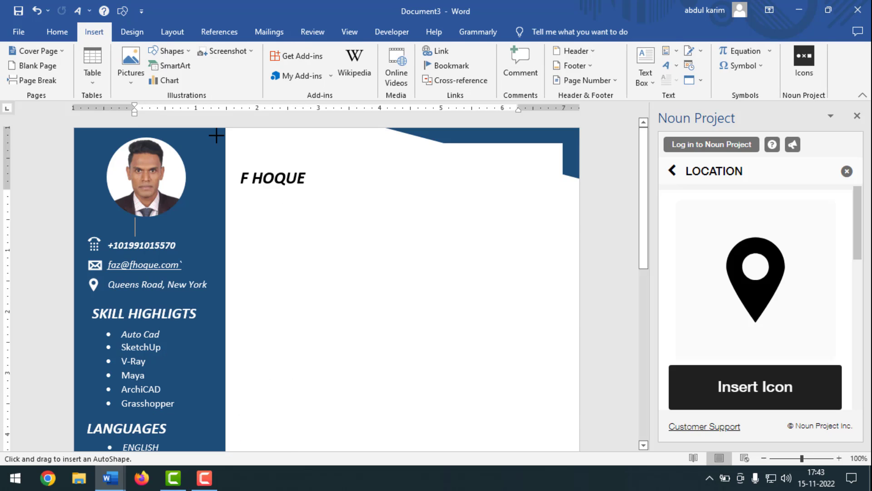
left_click_drag(222, 212, 350, 232)
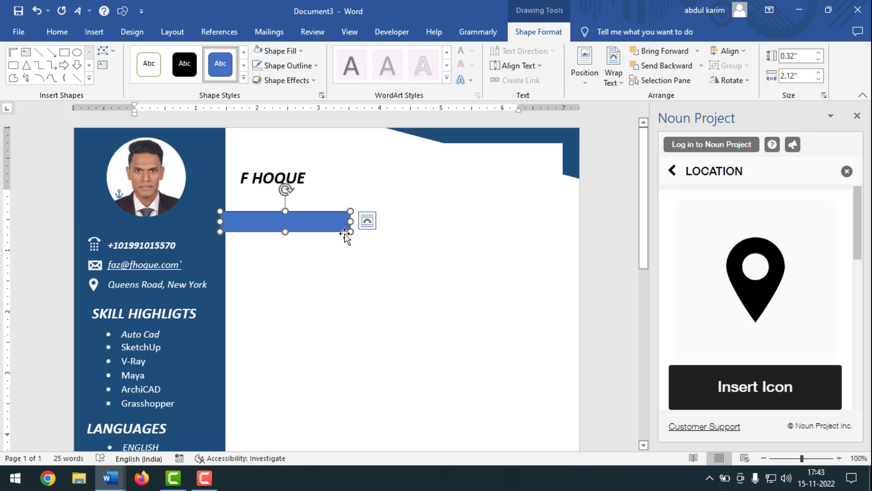
Set the rectangle's height to 0.41" and width to 2.23", and close the Noun Project pane.
left_click(810, 58)
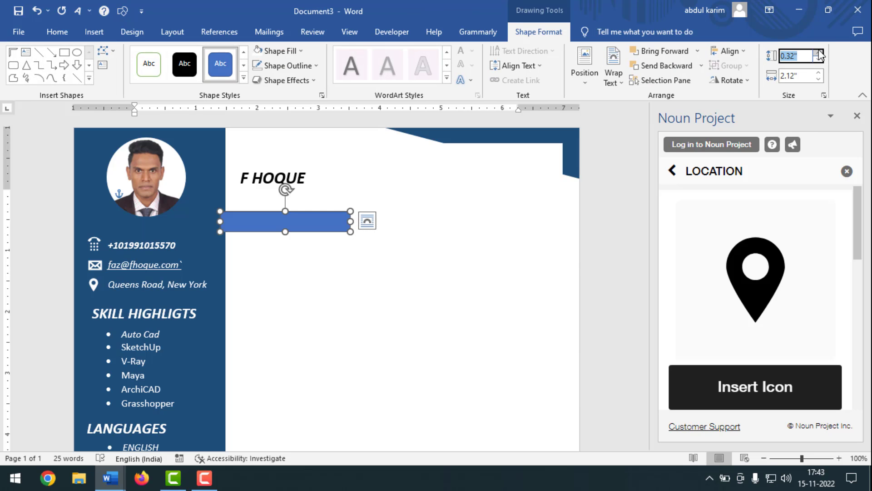
type("0.41")
key("Tab")
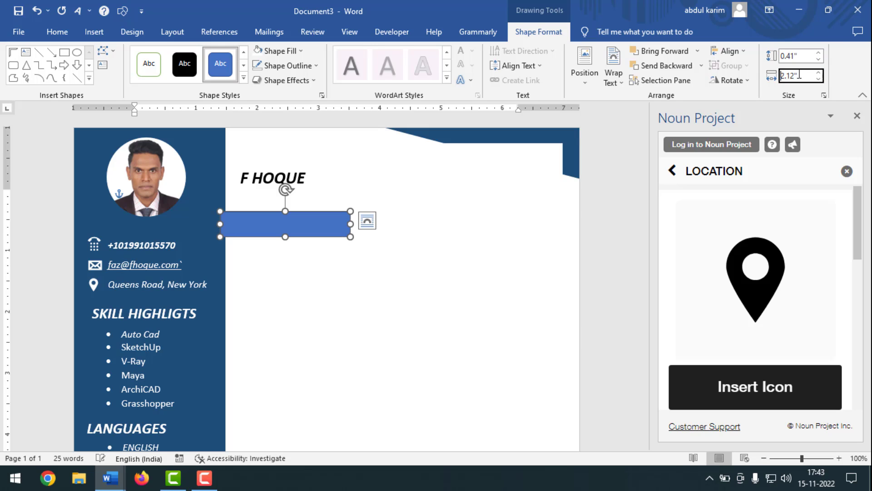
type("2")
key("Return")
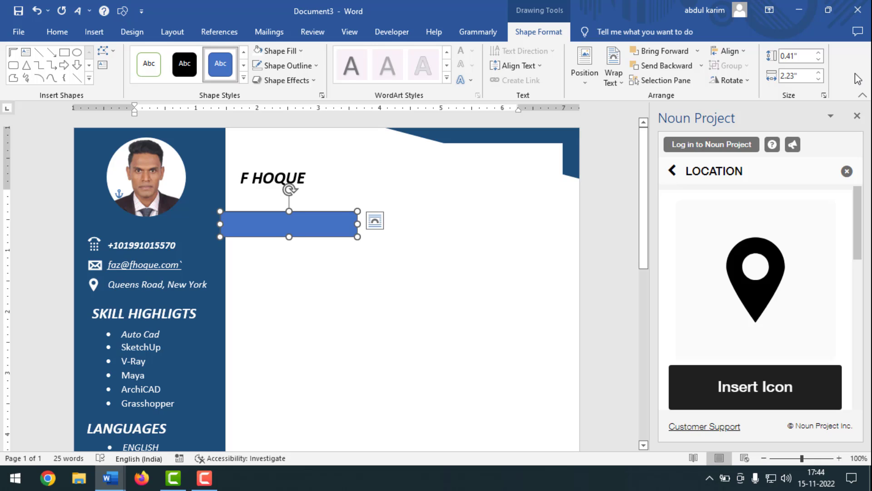
left_click(857, 115)
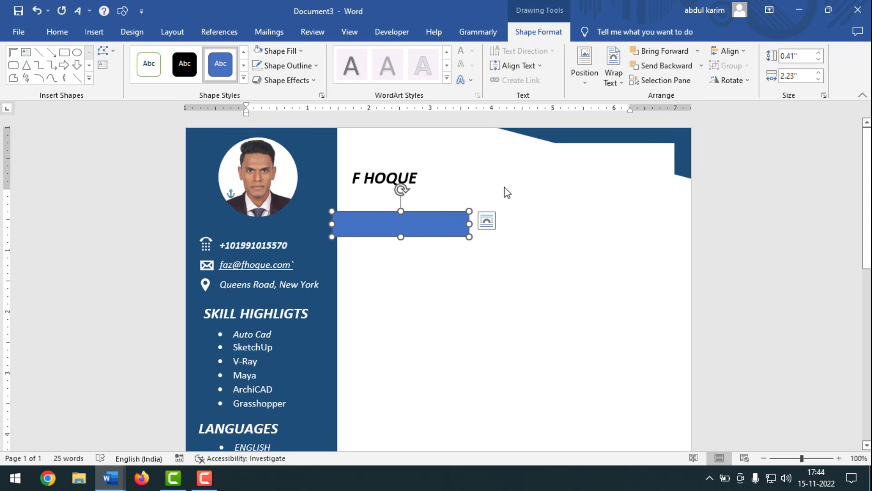
Fill the rectangle with the sidebar's dark blue and remove its outline.
left_click(302, 50)
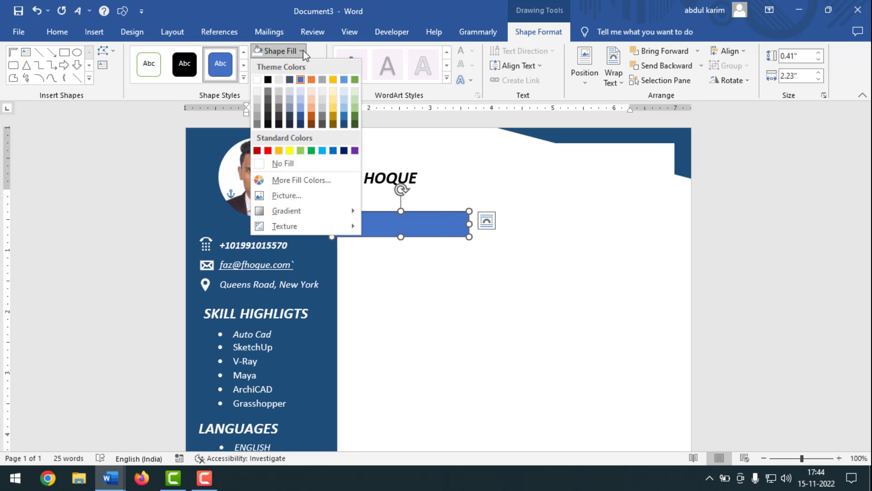
left_click(345, 122)
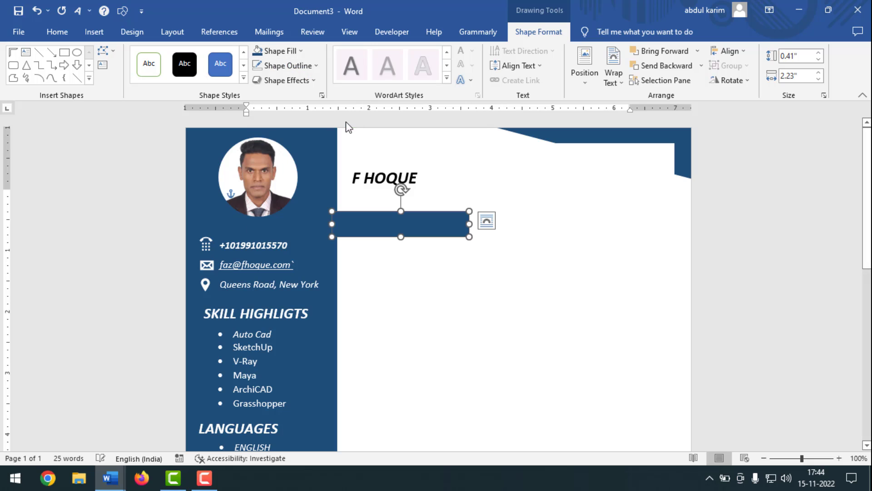
left_click(315, 65)
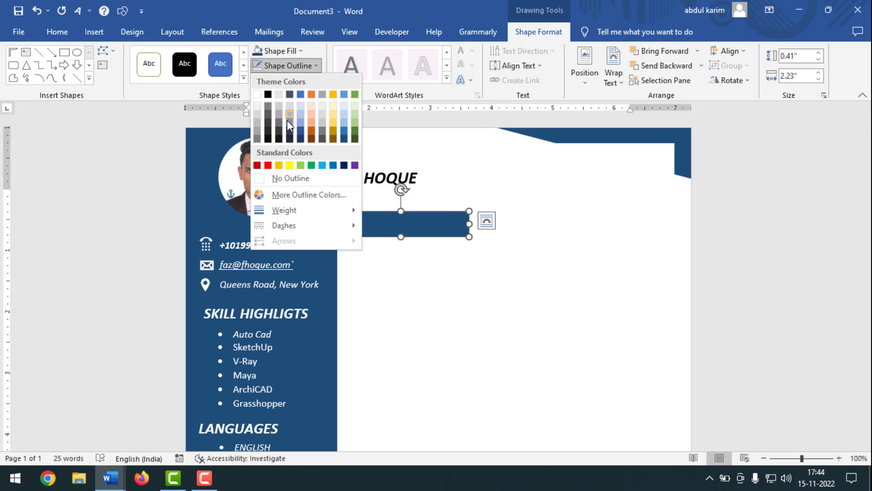
left_click(295, 179)
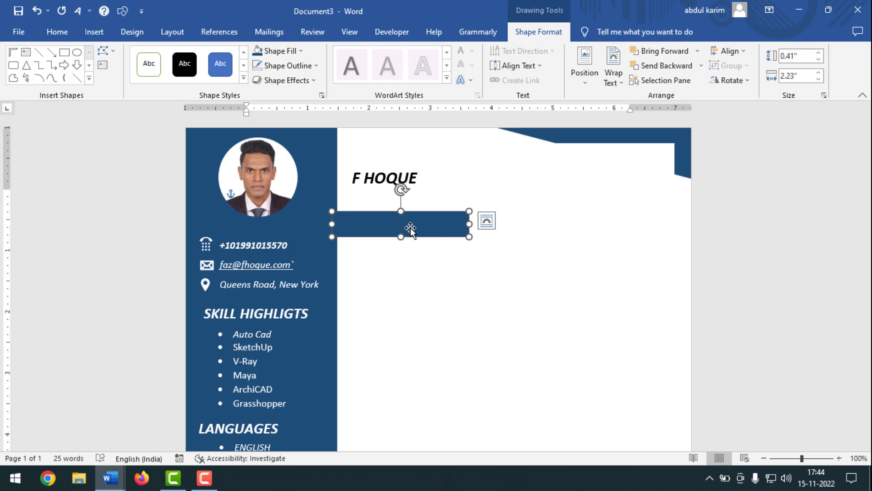
Edit the rectangle's points, moving its upper-right corner inward to give the banner a slanted end.
right_click(410, 228)
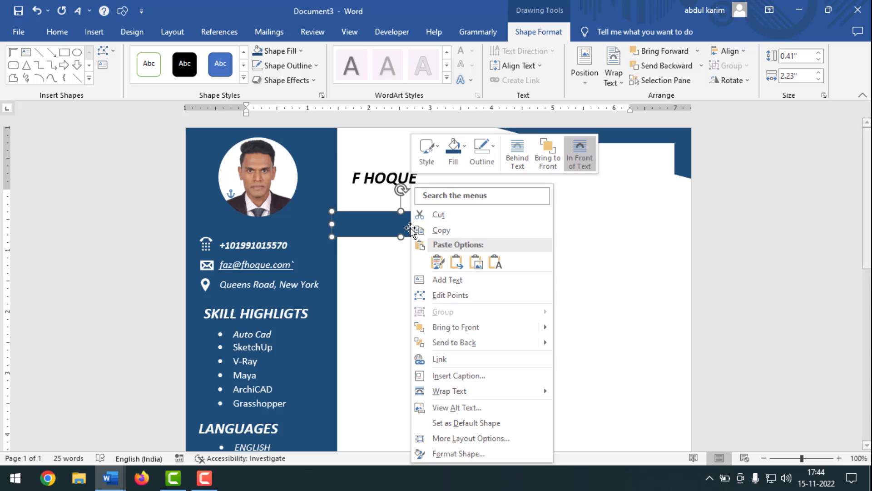
left_click(461, 297)
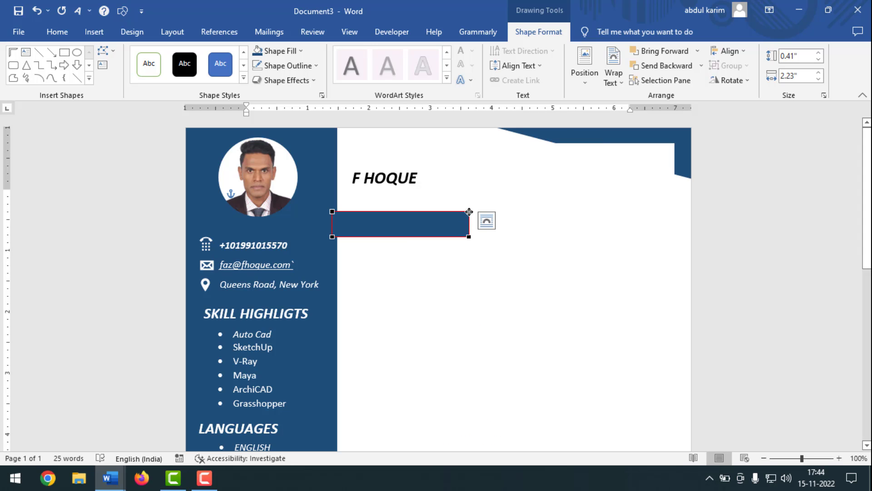
left_click_drag(469, 211, 451, 211)
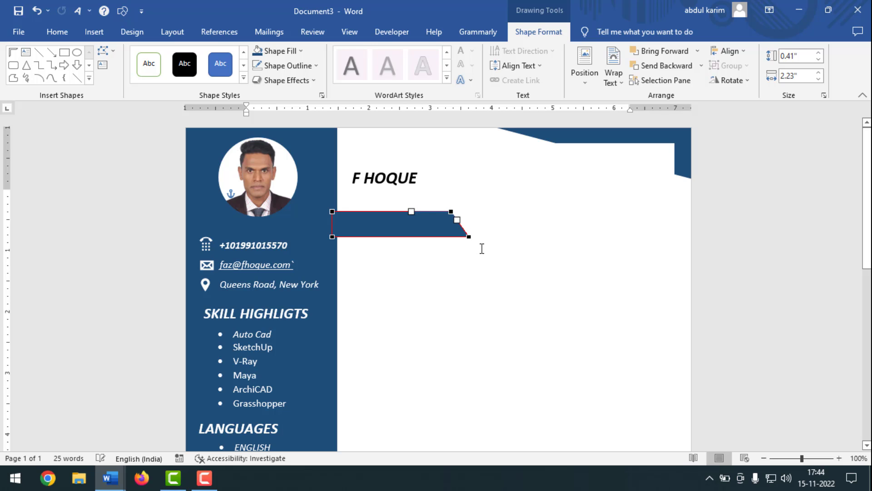
left_click(441, 258)
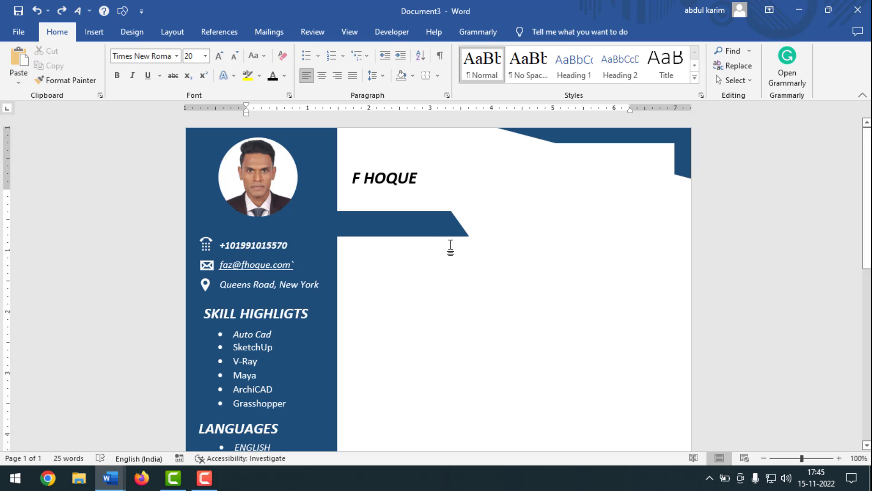
Duplicate the slanted banner slightly to the right and fill the copy with grey.
left_click(431, 229)
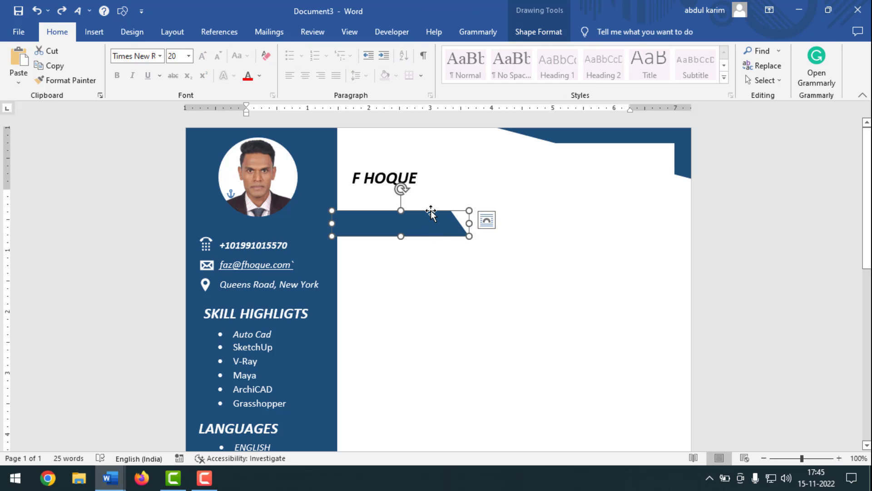
left_click_drag(431, 210, 446, 212)
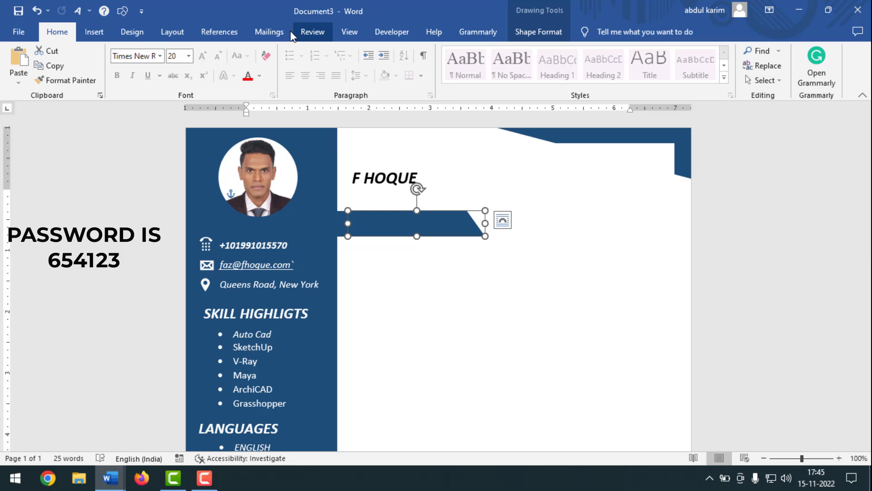
left_click(536, 32)
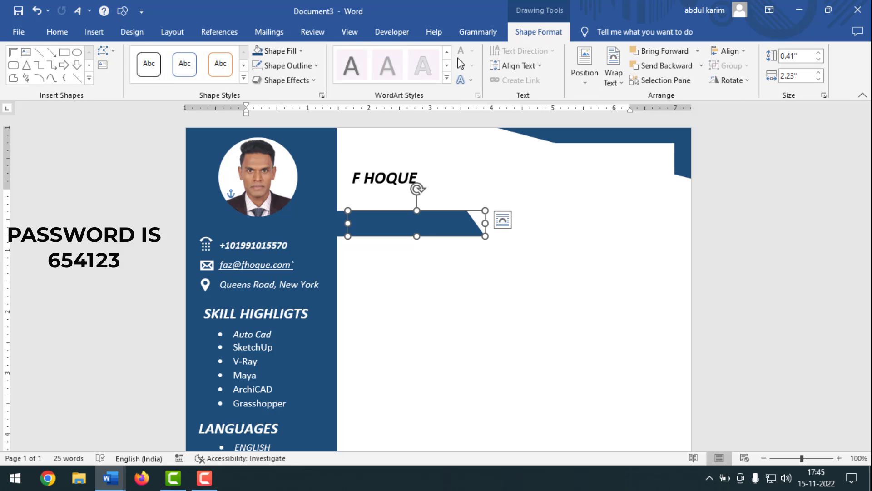
left_click(305, 52)
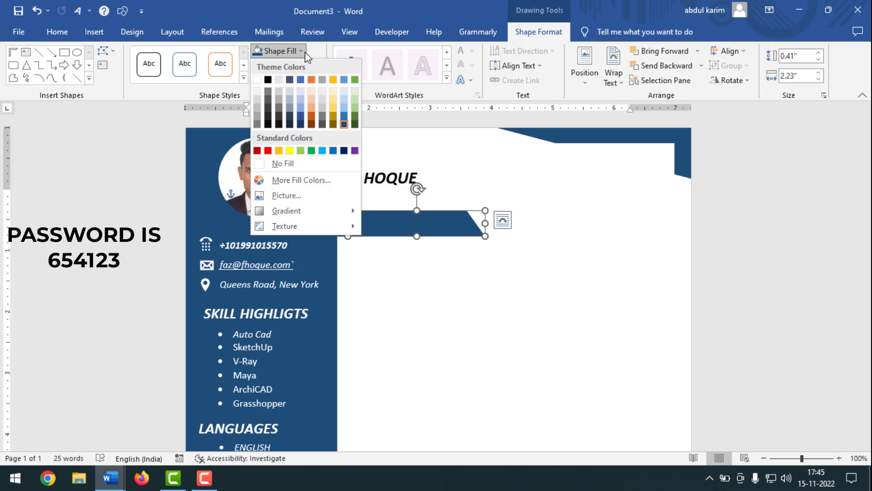
left_click(258, 119)
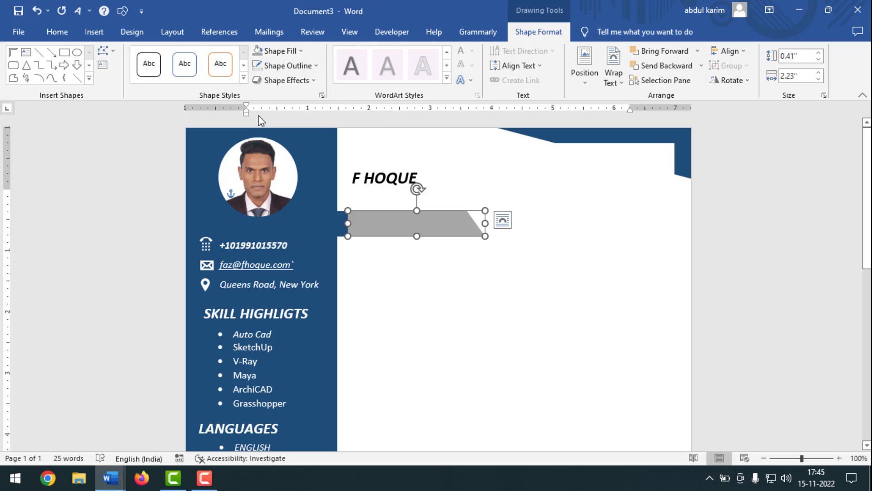
Send the grey copy behind the blue banner and shift it left to leave a thin grey stripe along the slanted end.
right_click(424, 224)
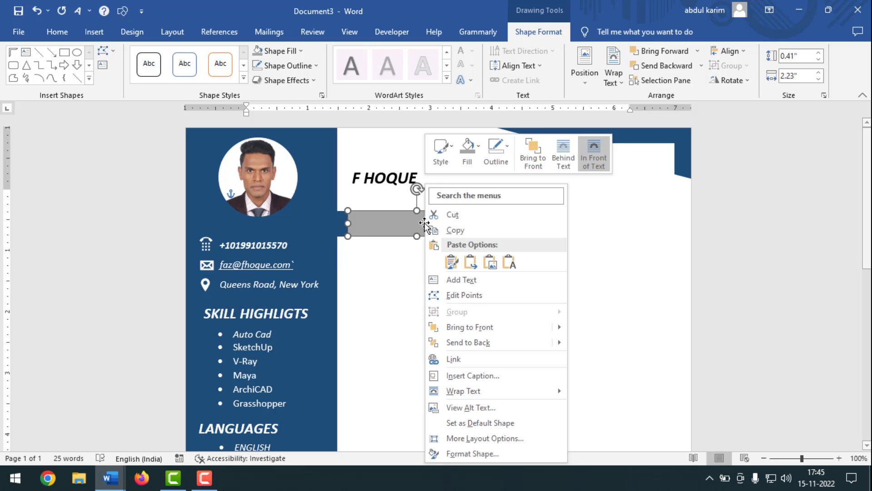
left_click(495, 342)
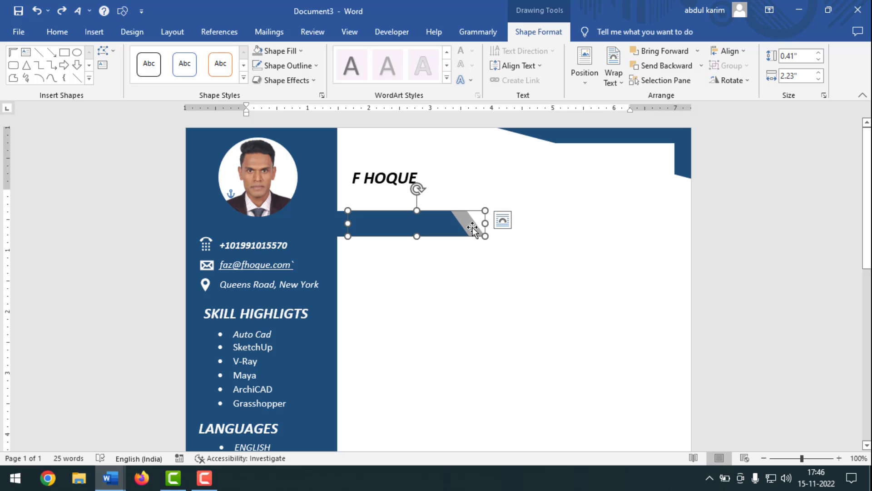
left_click_drag(473, 229, 464, 227)
left_click(459, 271)
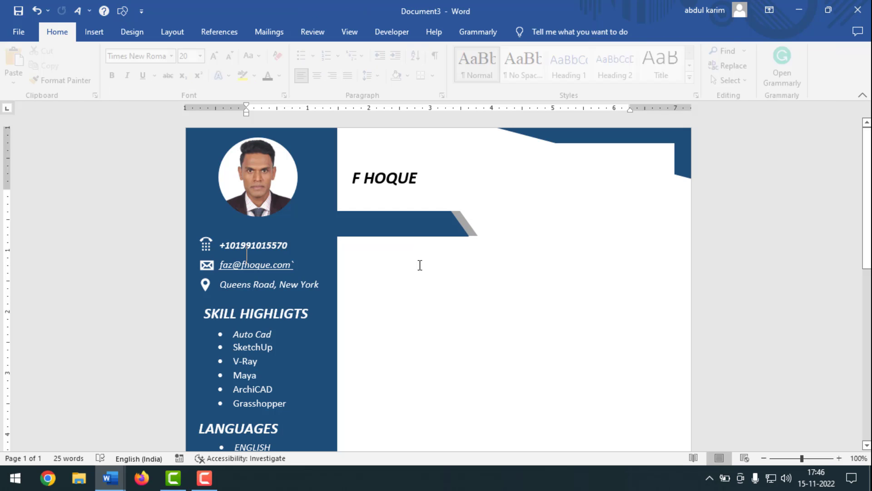
Add the text SUMMARY inside the blue slanted banner.
left_click(391, 228)
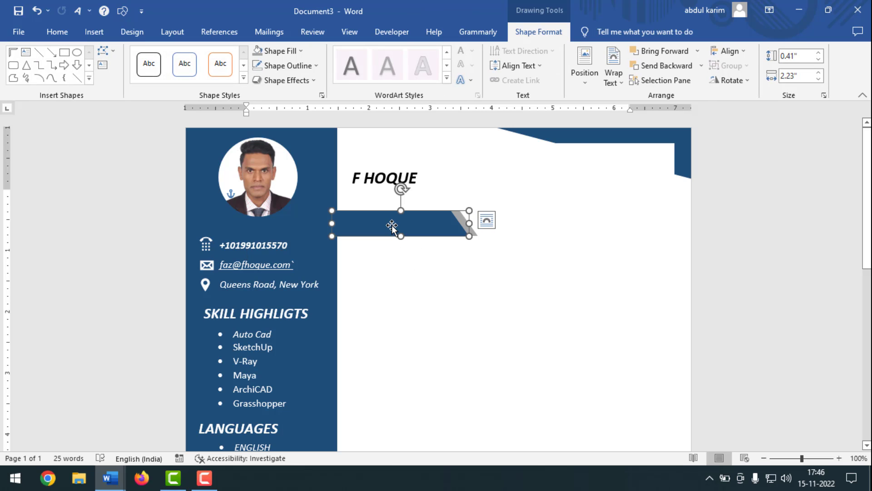
right_click(392, 224)
left_click(445, 283)
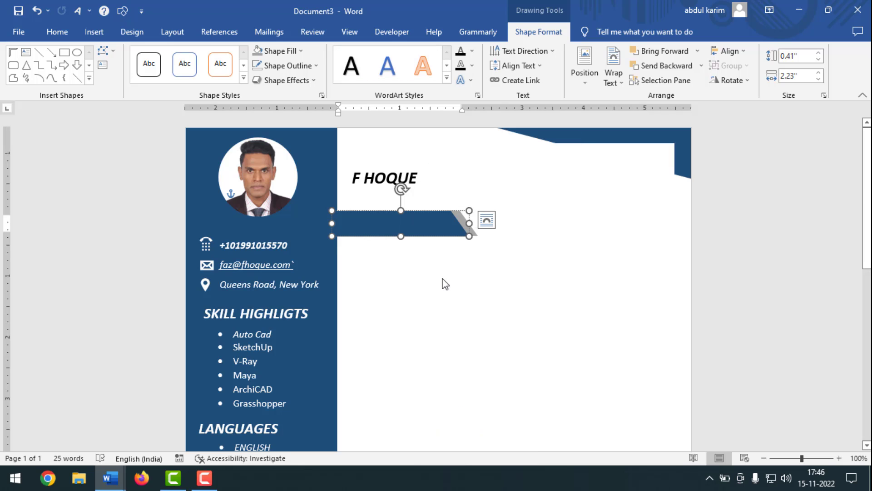
type("SUMMAR")
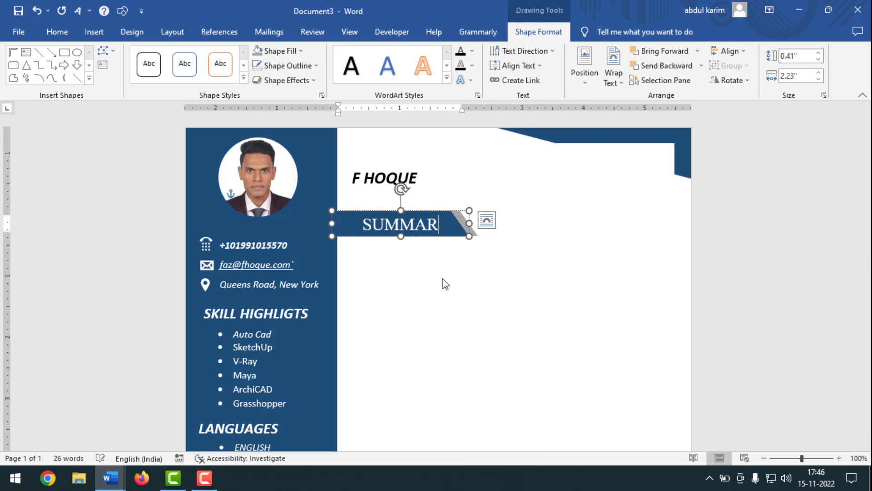
type("Y")
Format the banner's SUMMARY text in Calibri (Body), bold and italic.
key("ctrl+a")
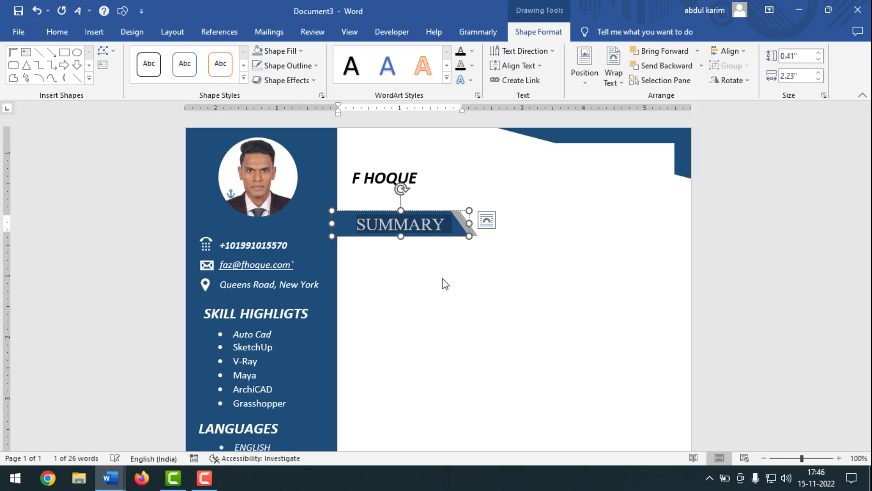
left_click(72, 33)
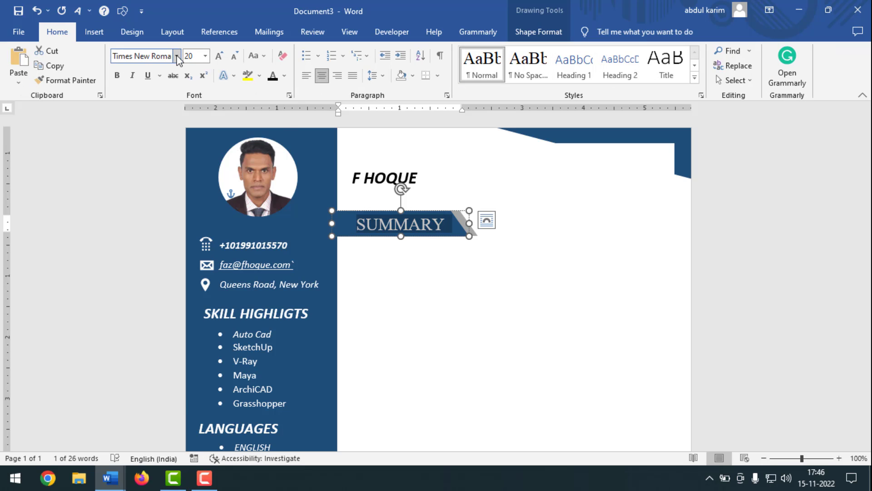
left_click(177, 56)
left_click(155, 99)
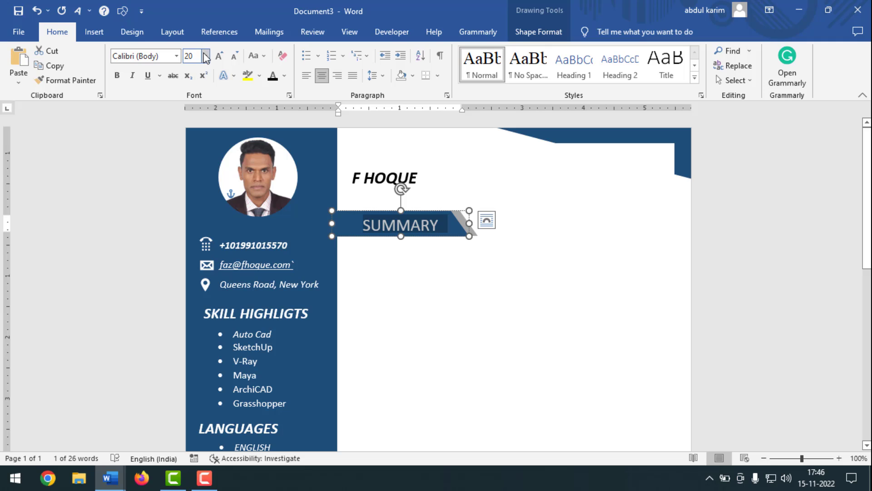
left_click(205, 56)
left_click(205, 55)
left_click(132, 77)
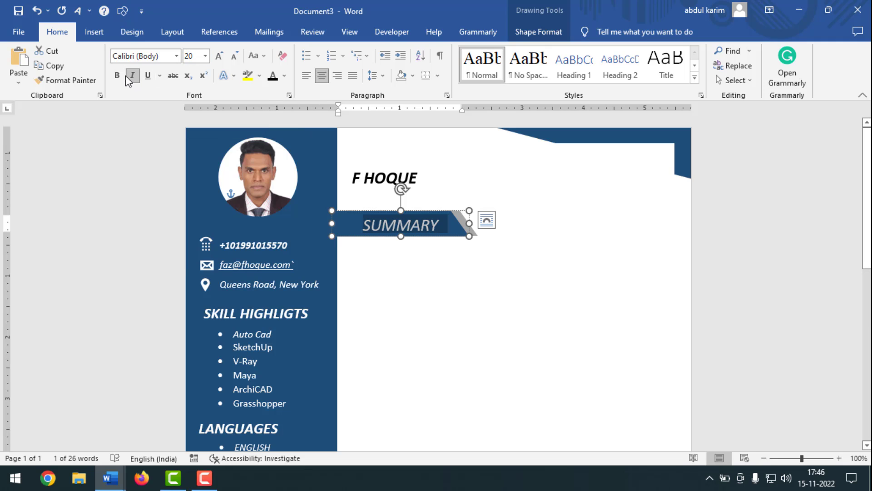
left_click(117, 75)
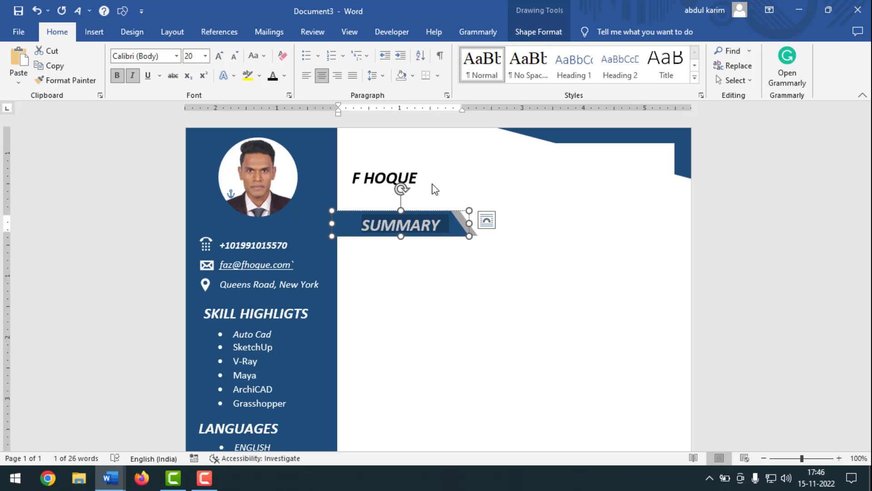
left_click(433, 256)
Duplicate the sidebar's contact text box below the SUMMARY banner, clear the copy's text and enlarge it across the main area.
left_click(286, 245)
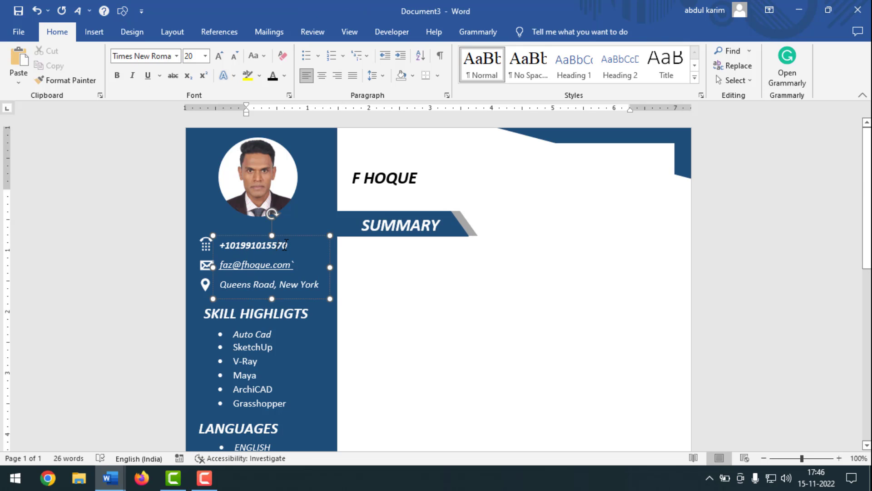
left_click_drag(287, 238, 425, 260)
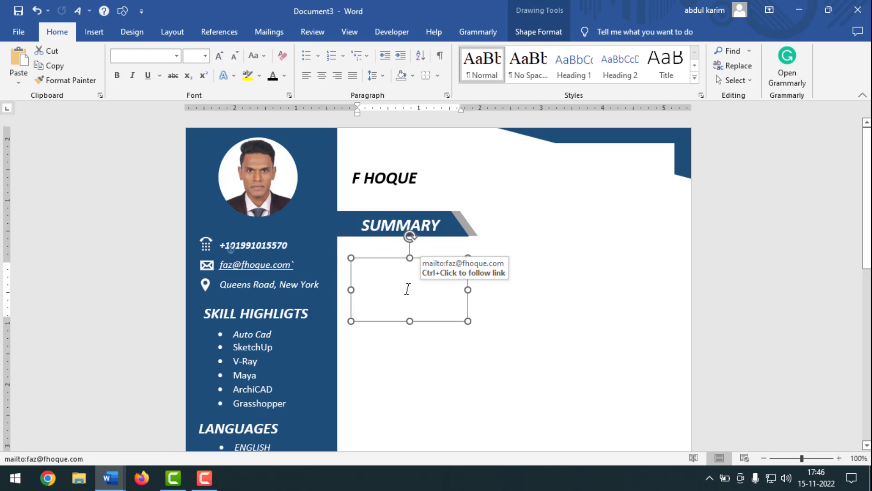
left_click(406, 288)
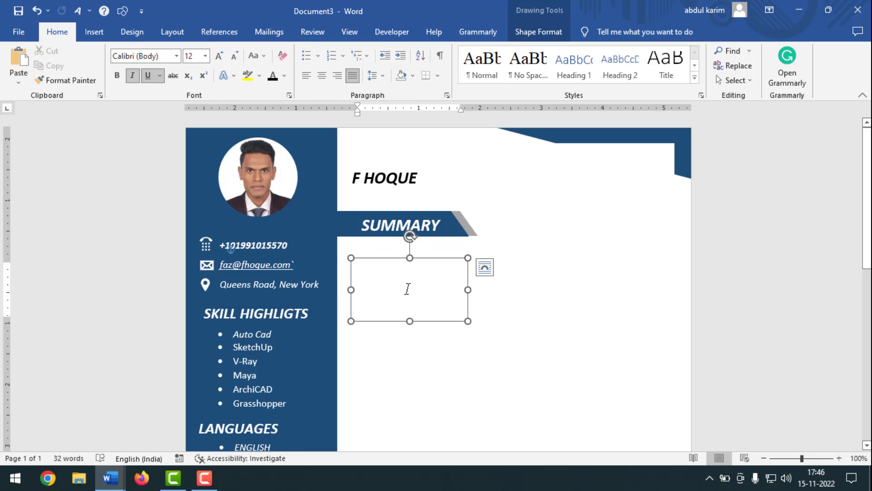
key("ctrl+a")
key("Delete")
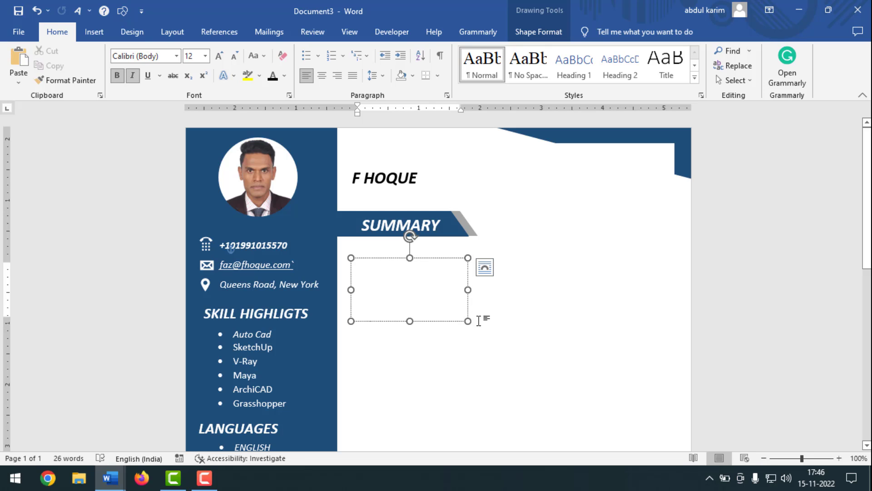
left_click_drag(468, 321, 648, 322)
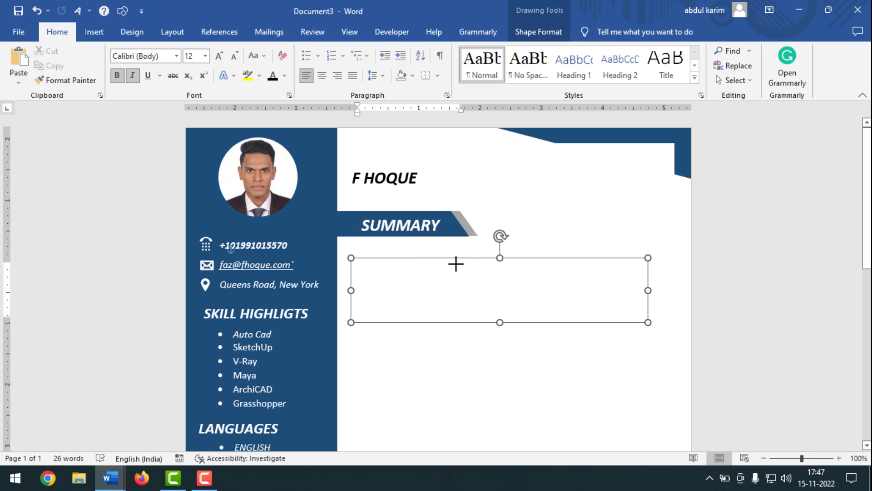
left_click_drag(499, 258, 500, 241)
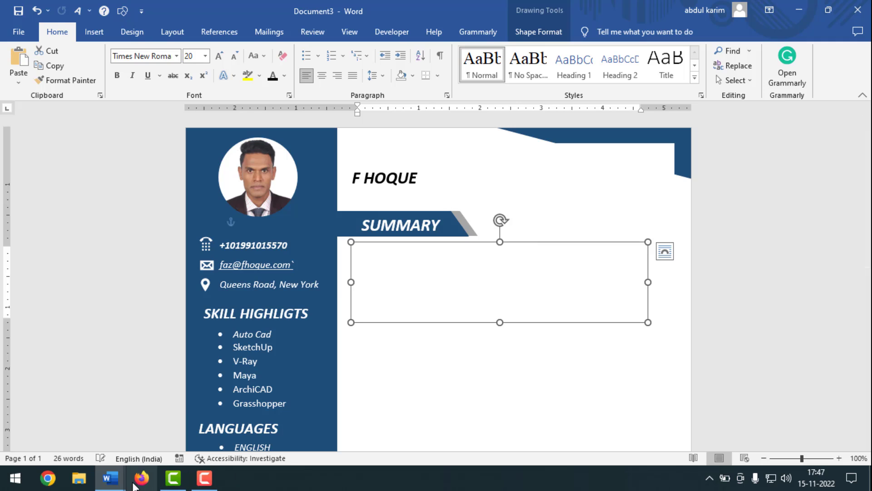
Copy the Summary paragraph from the CV INFORMATION document and paste it into the empty text box under the SUMMARY banner.
mouse_move(110, 477)
left_click(64, 423)
scroll(291, 291, "down", 9)
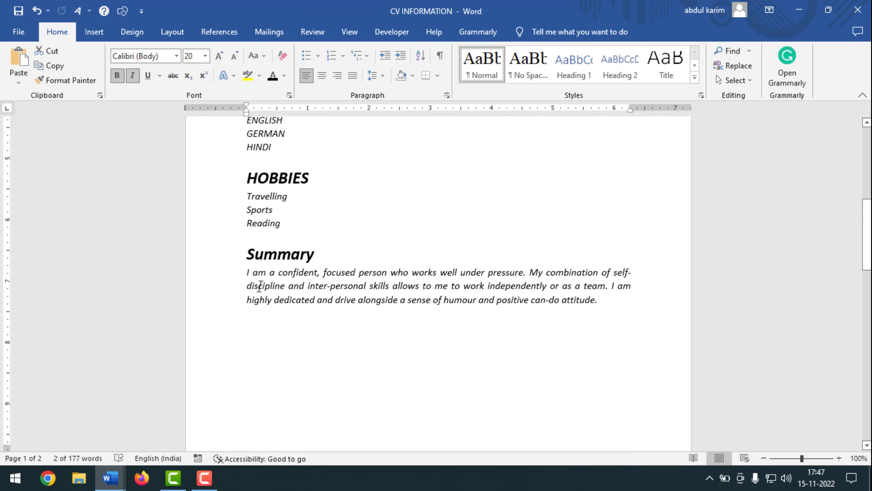
left_click_drag(247, 268, 703, 329)
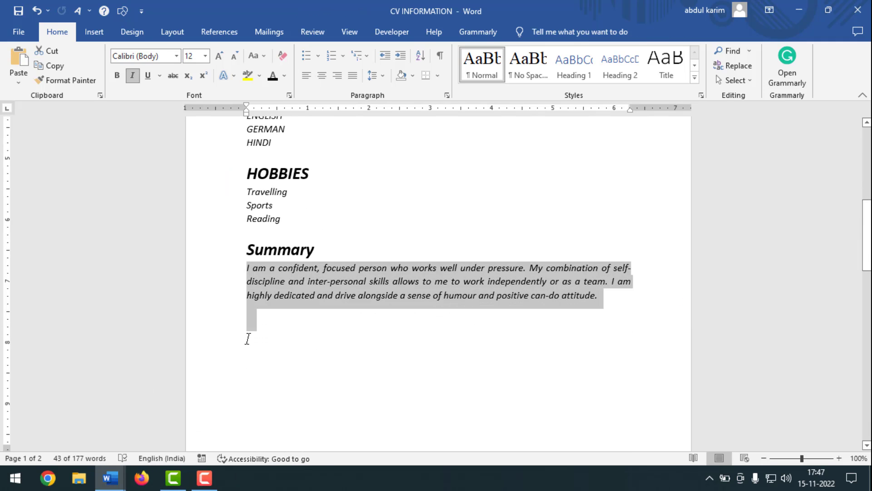
key("ctrl+c")
mouse_move(110, 477)
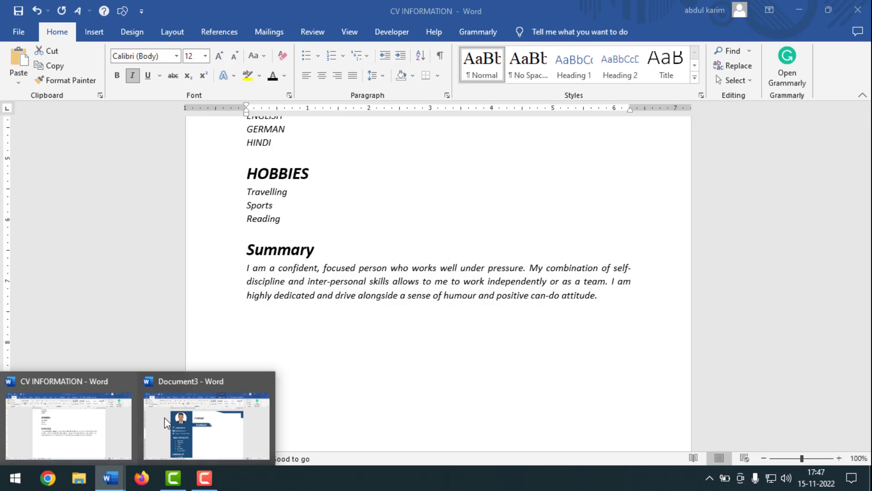
left_click(349, 423)
left_click(382, 298)
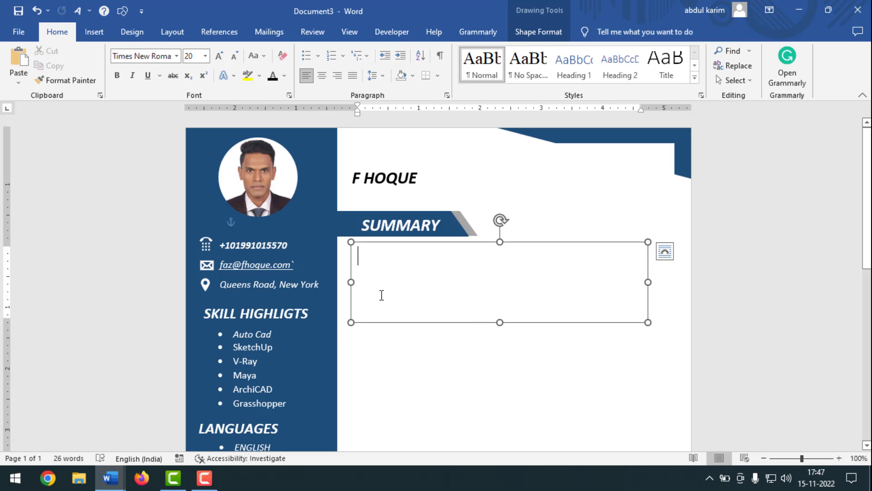
key("ctrl+v")
Shorten the summary text box to fit its paragraph and widen it toward the page's right edge.
left_click_drag(499, 322, 500, 303)
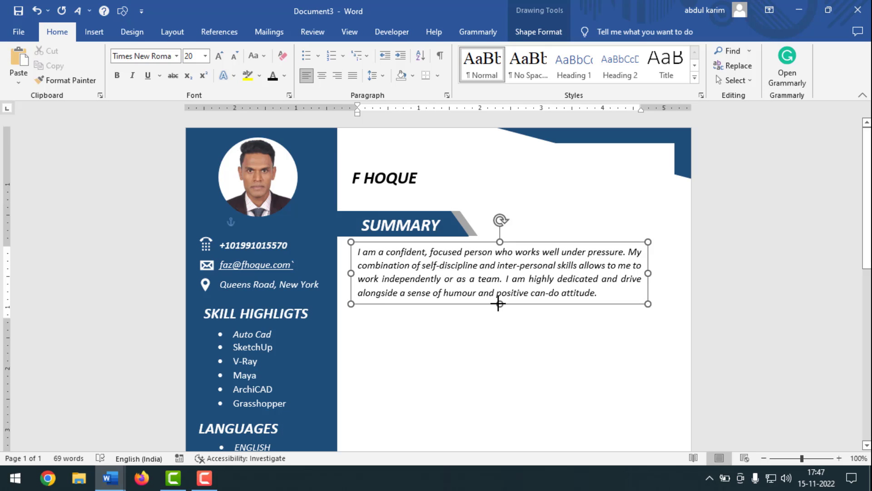
left_click(498, 343)
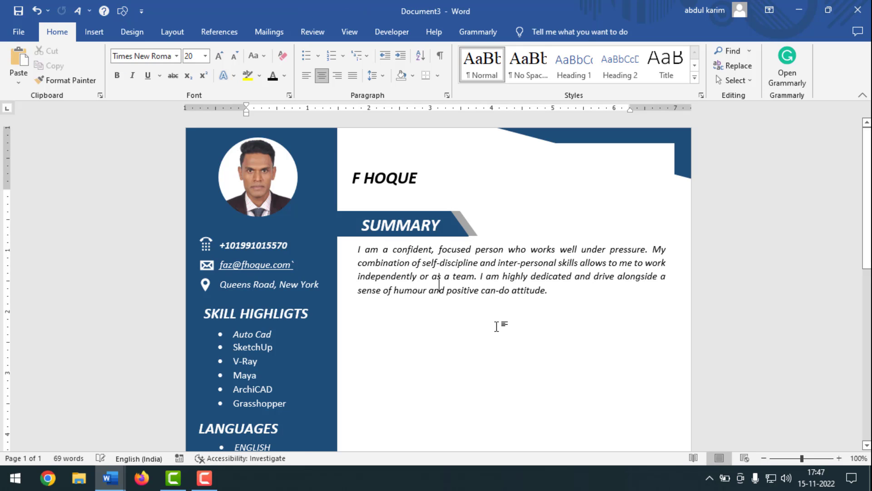
left_click(569, 295)
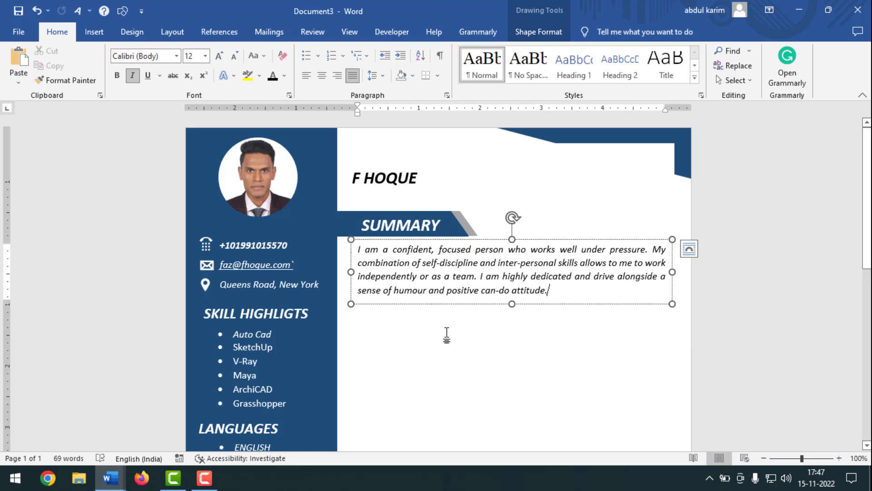
left_click(418, 359)
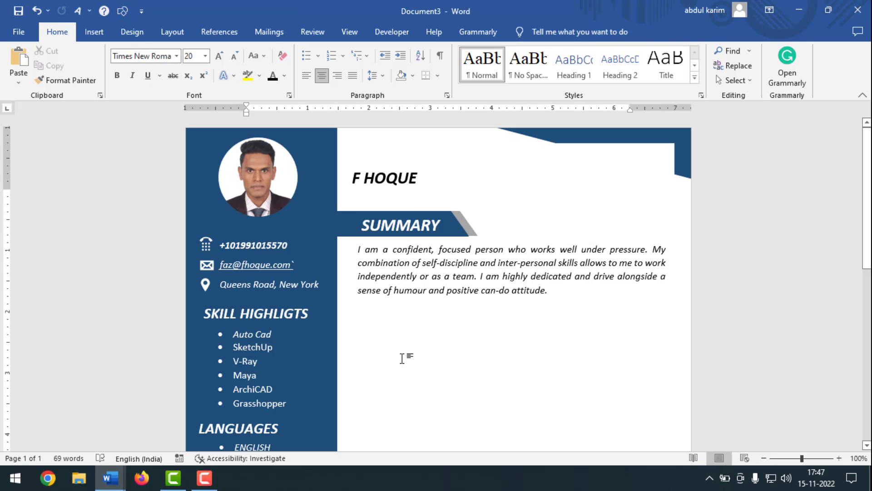
Duplicate the SUMMARY banner with its grey stripe below the summary paragraph and replace the copy's text with EXPERIENCE, centred.
left_click(407, 222)
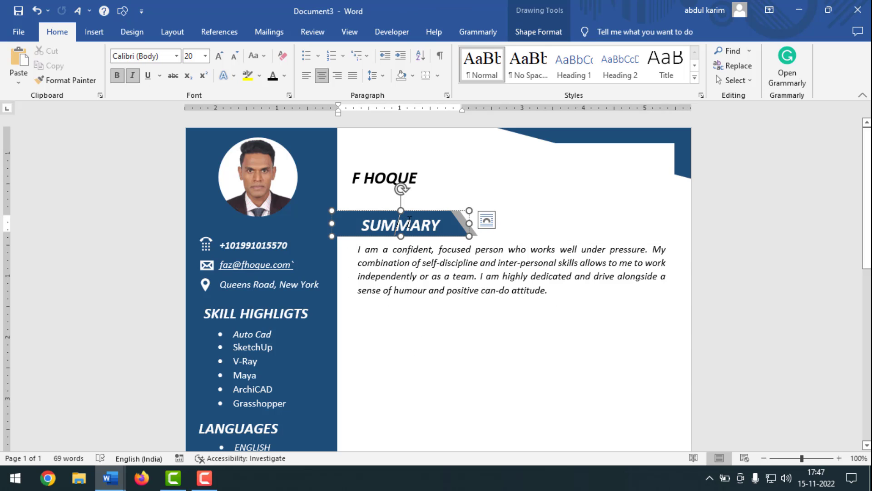
left_click_drag(389, 210, 387, 310)
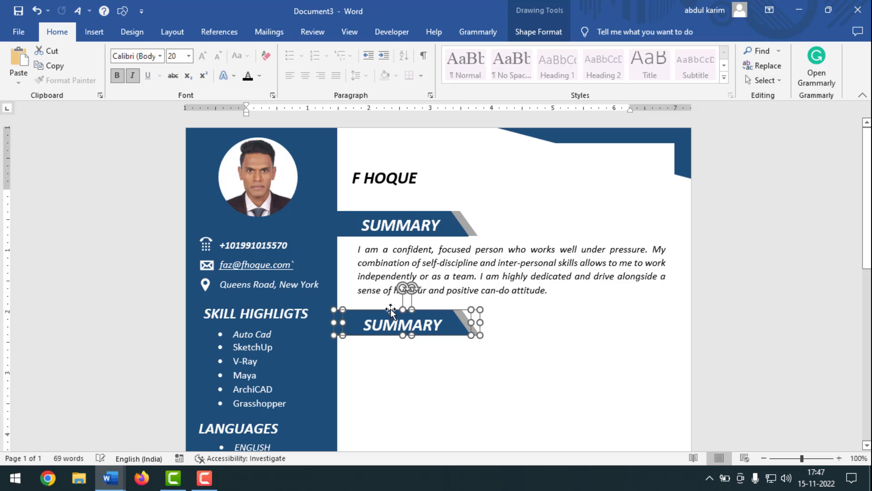
left_click(444, 324)
key("BackSpace")
key("BackSpace")
key("BackSpace")
key("BackSpace")
key("BackSpace")
key("BackSpace")
key("BackSpace")
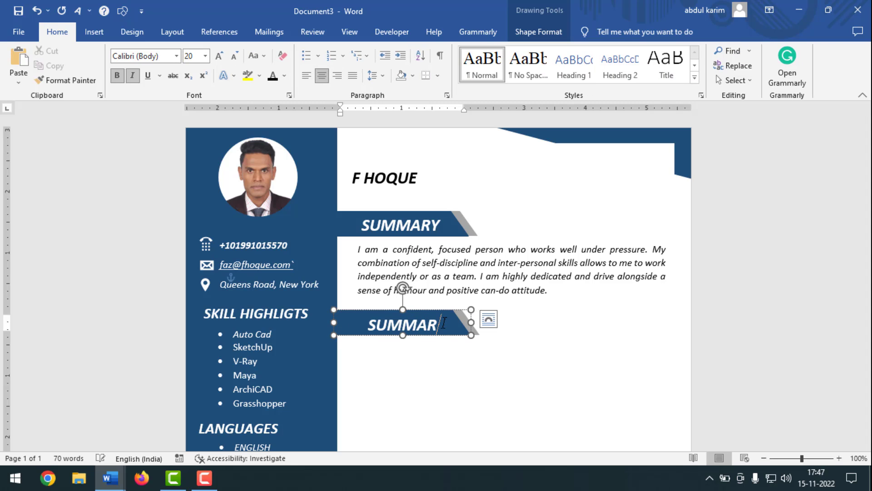
type("EXPERIENCE")
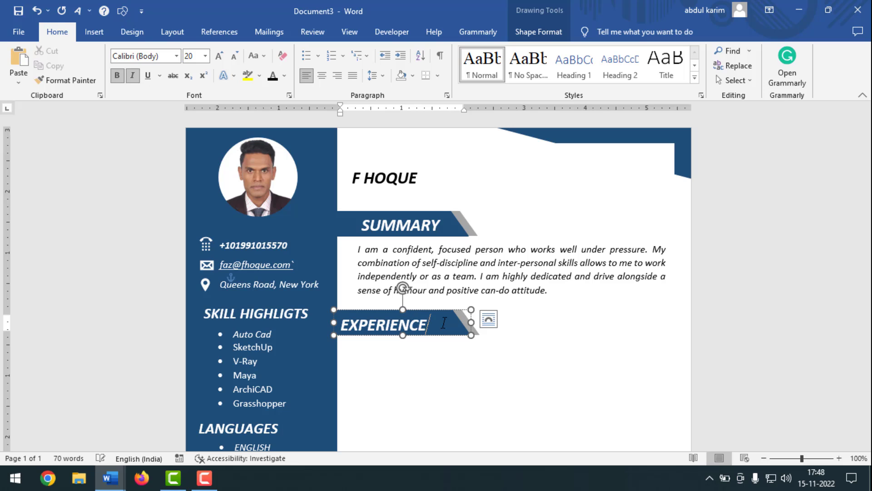
key("ctrl+a")
left_click(321, 75)
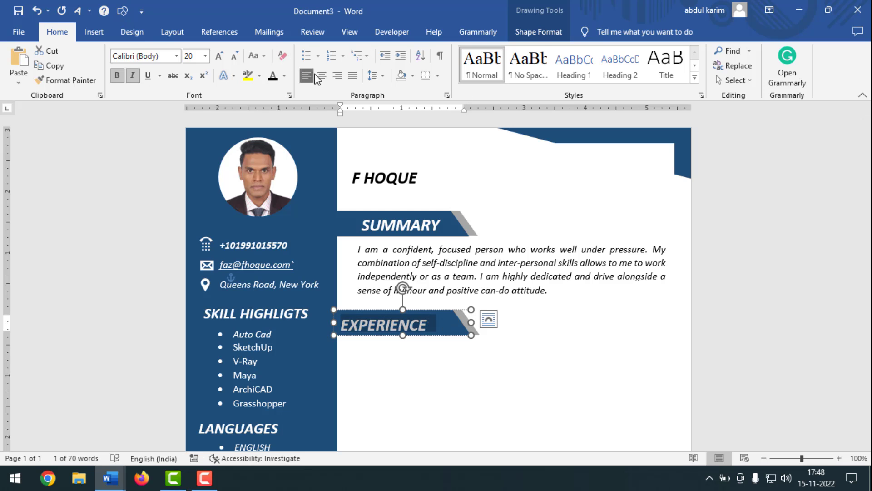
Duplicate the summary text box below the EXPERIENCE banner, extend the copy downward and clear its text.
left_click(465, 263)
left_click_drag(499, 241, 497, 333)
scroll(527, 409, "down", 3)
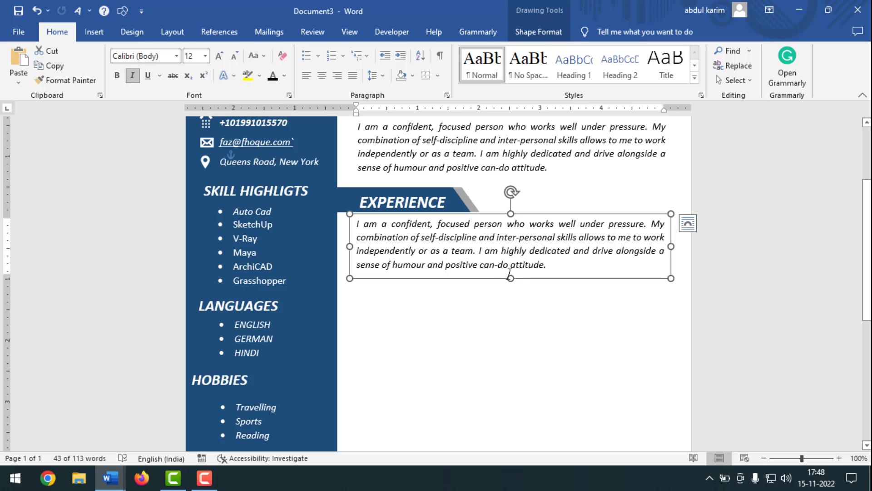
left_click_drag(510, 274, 521, 397)
left_click(548, 288)
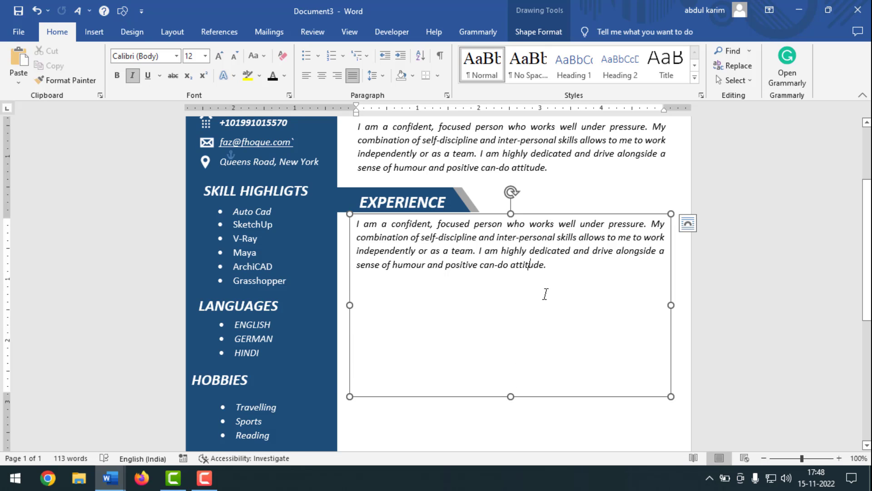
key("ctrl+a")
key("Delete")
Copy both job entries under Experience in the CV INFORMATION document and paste them into the text box below the EXPERIENCE banner.
mouse_move(109, 477)
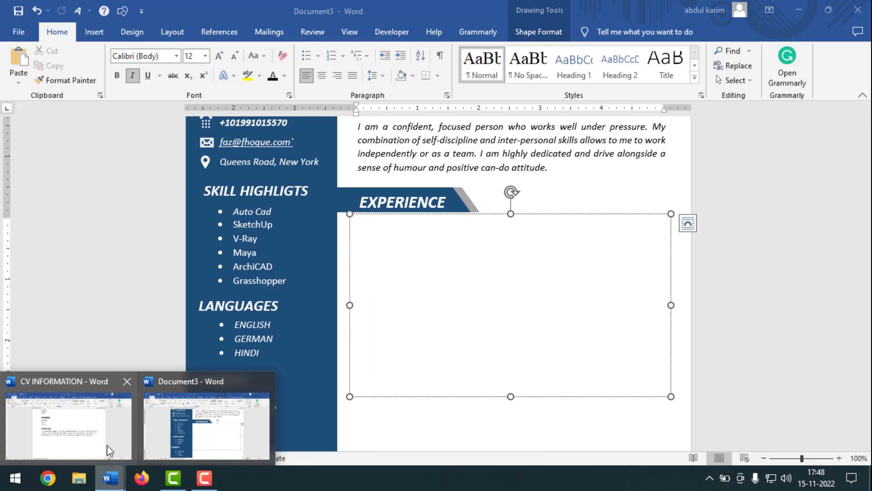
left_click(107, 447)
scroll(274, 290, "down", 10)
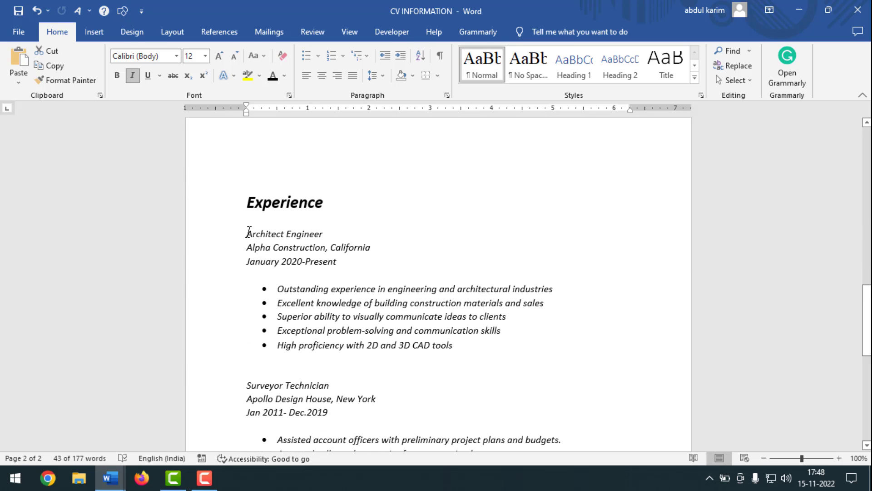
left_click_drag(249, 230, 482, 170)
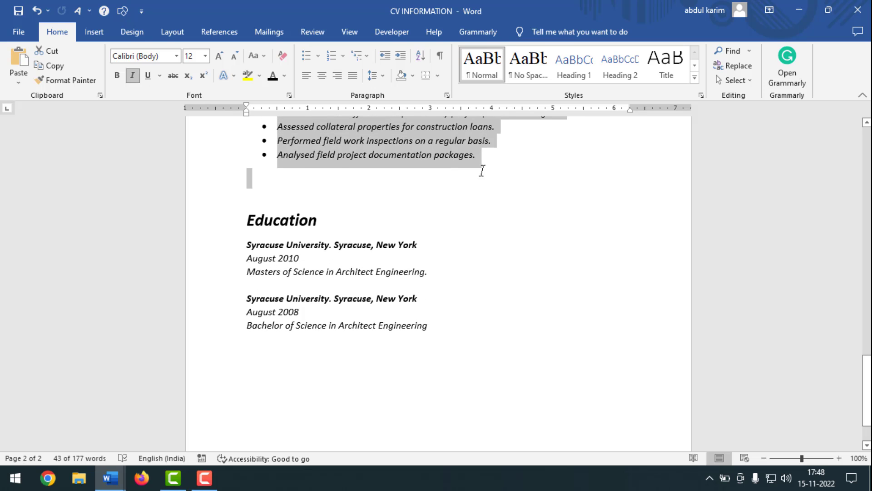
scroll(450, 216, "up", 4)
right_click(353, 138)
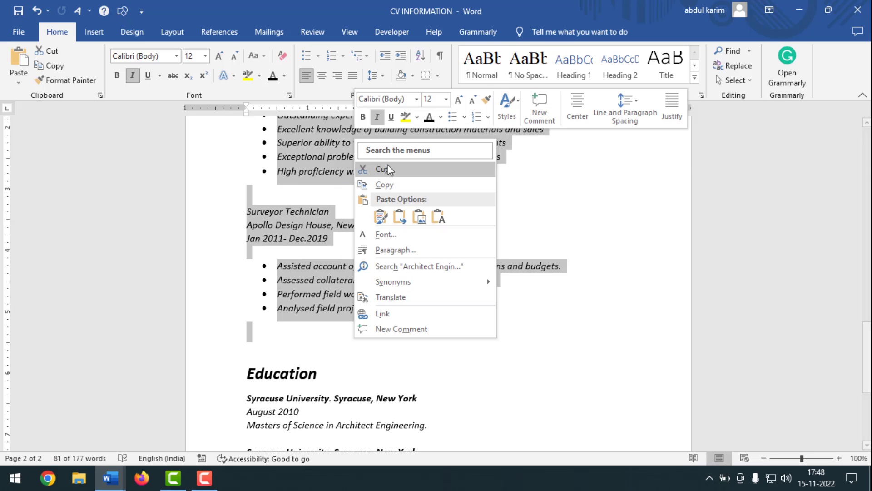
left_click(388, 183)
mouse_move(110, 477)
left_click(200, 416)
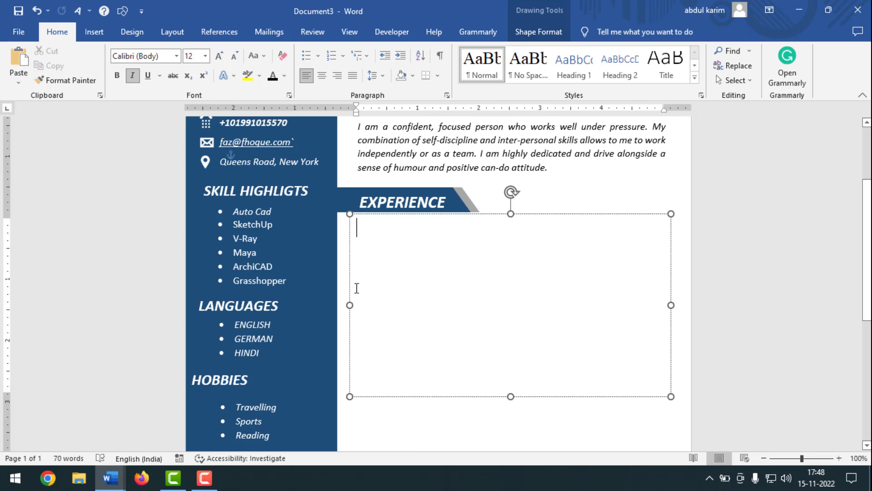
key("ctrl+v")
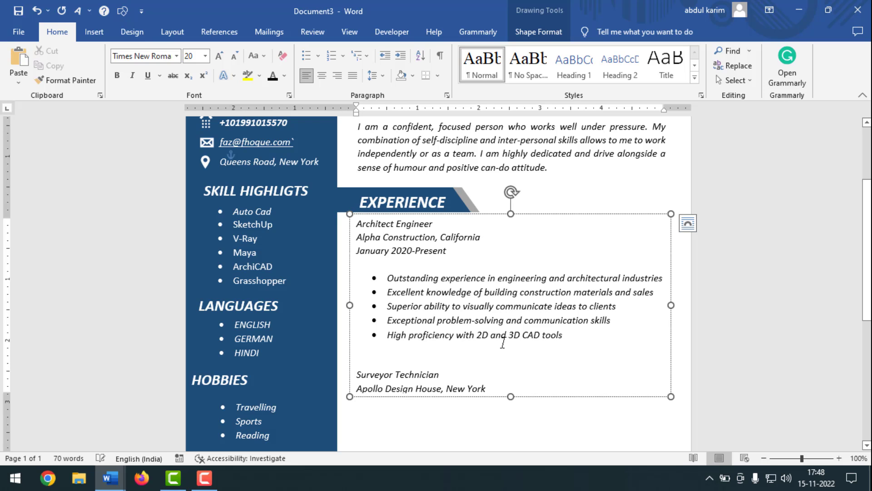
Extend the text box below the EXPERIENCE banner downward until both job entries fit.
scroll(507, 370, "down", 3)
left_click_drag(511, 275, 528, 375)
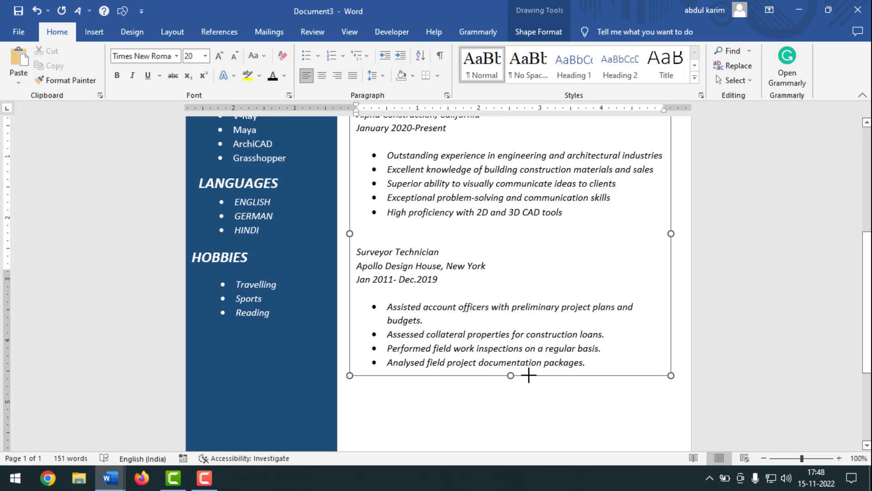
scroll(498, 422, "up", 4)
left_click(605, 310)
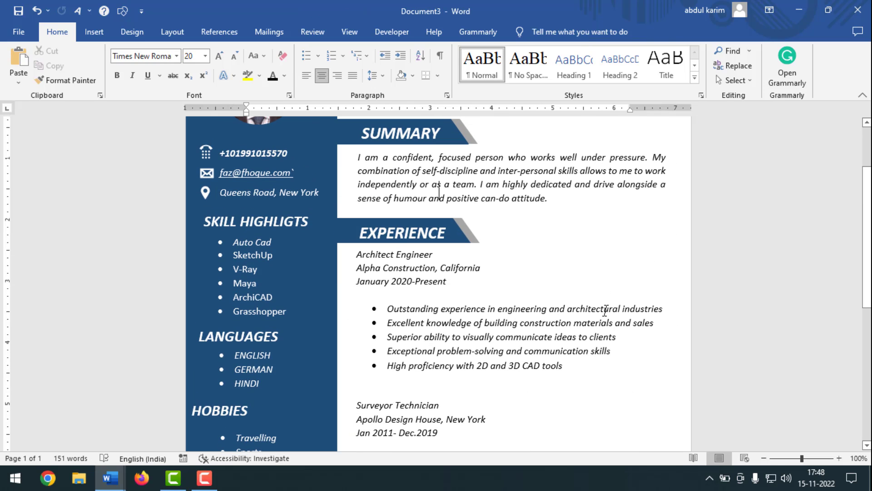
Duplicate the EXPERIENCE banner with its grey stripe and place the copy below the last bullet of the second job entry.
scroll(444, 283, "down", 8)
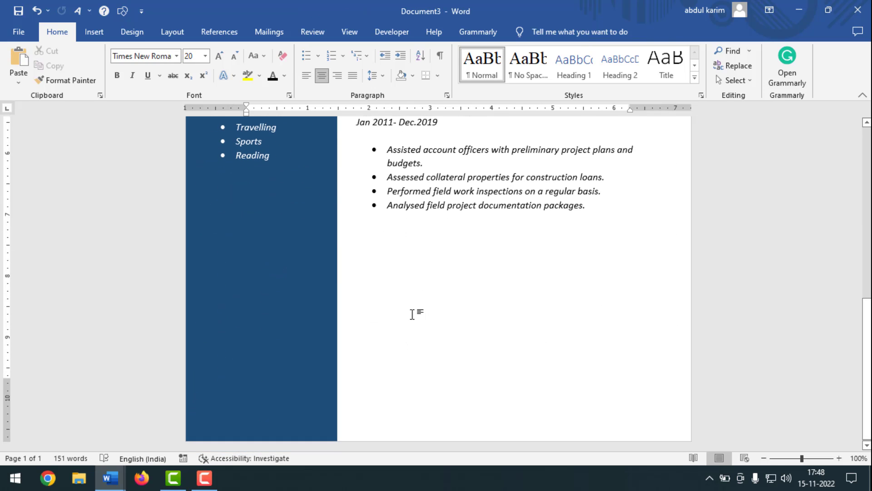
scroll(405, 286, "up", 8)
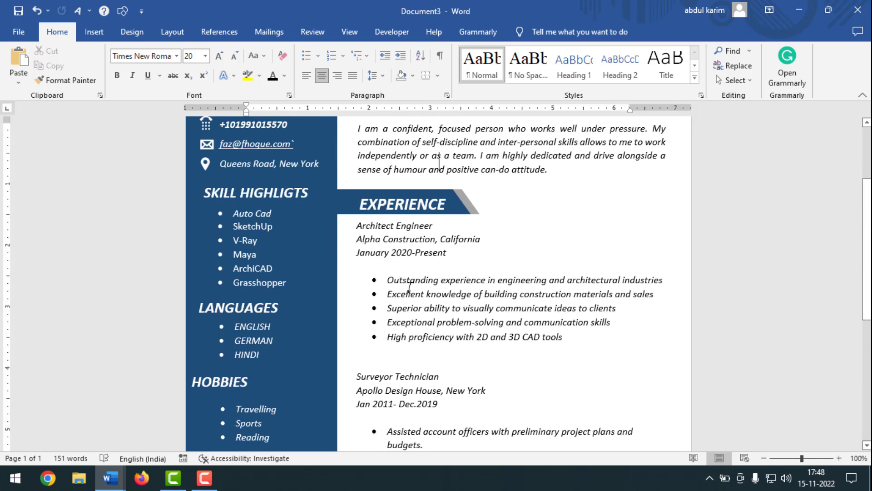
left_click(380, 257)
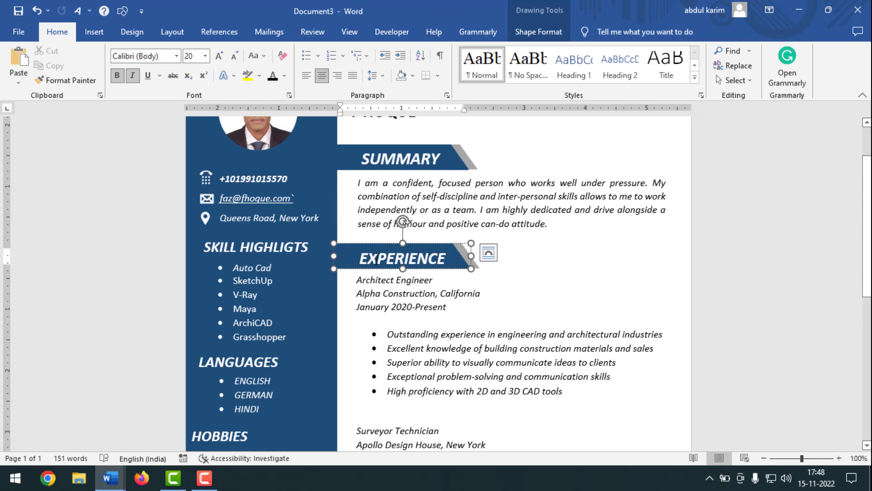
left_click_drag(378, 261, 389, 448)
left_click_drag(396, 396, 396, 377)
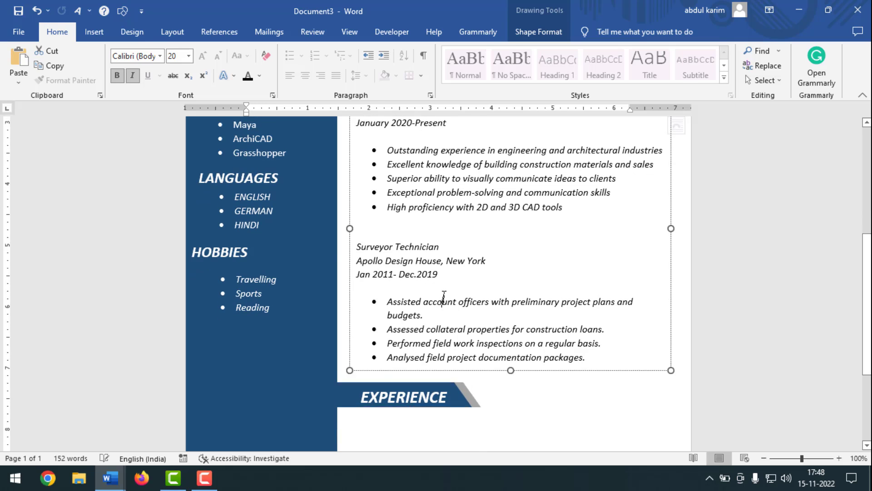
Replace the duplicated banner's text with EDUCATION.
key("BackSpace")
key("BackSpace")
key("BackSpace")
key("BackSpace")
key("BackSpace")
key("BackSpace")
key("BackSpace")
key("BackSpace")
key("BackSpace")
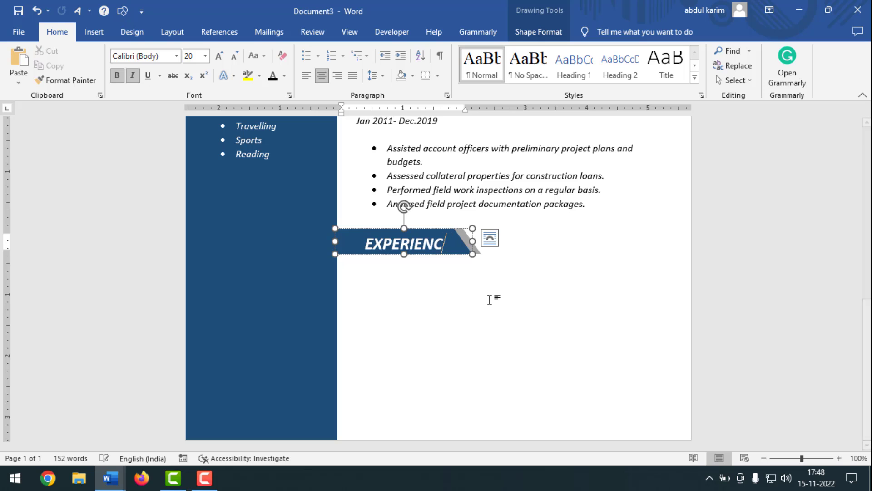
type("DUCATION")
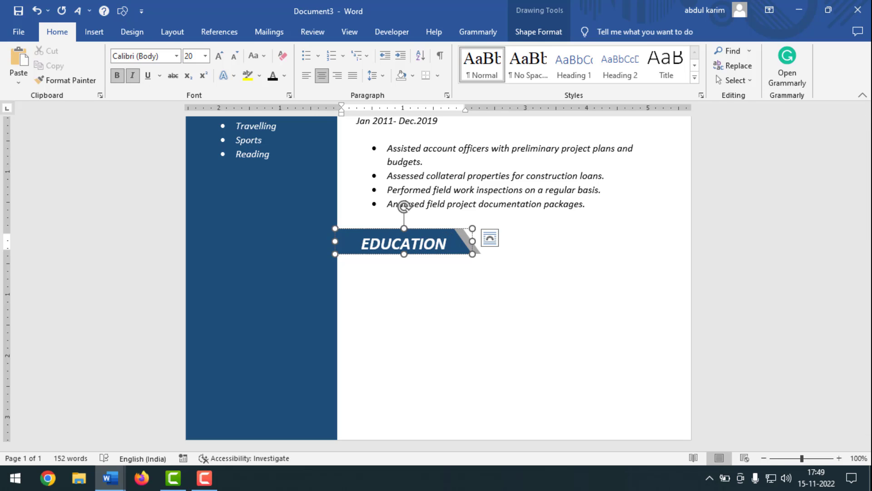
left_click(393, 300)
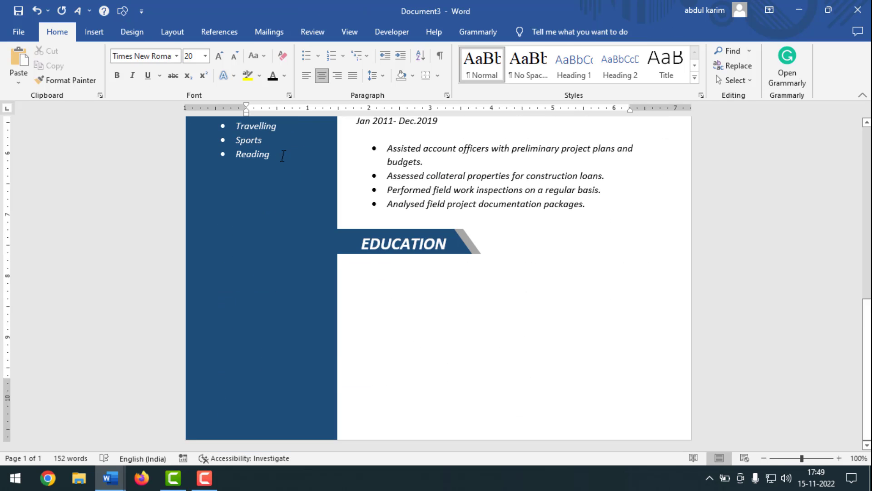
Duplicate the hobbies list's text box below the EDUCATION banner and delete all text in the copy.
scroll(409, 341, "up", 2)
left_click(240, 190)
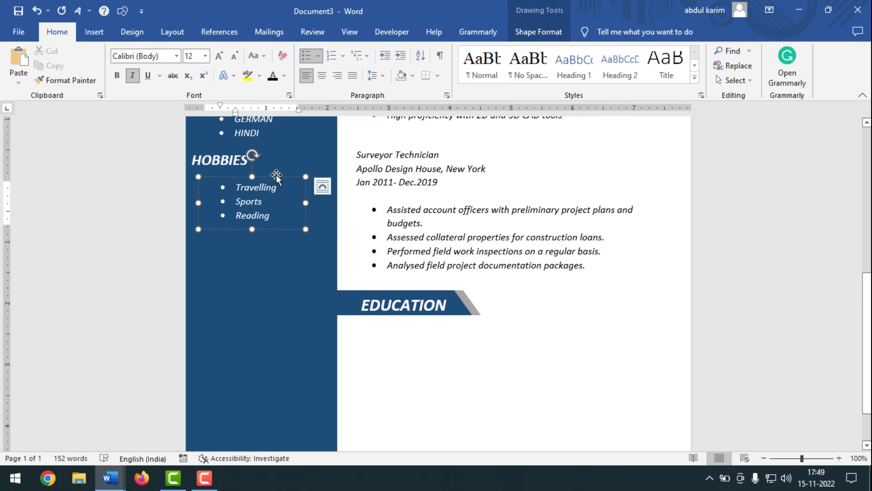
left_click(400, 347)
key("ctrl+v")
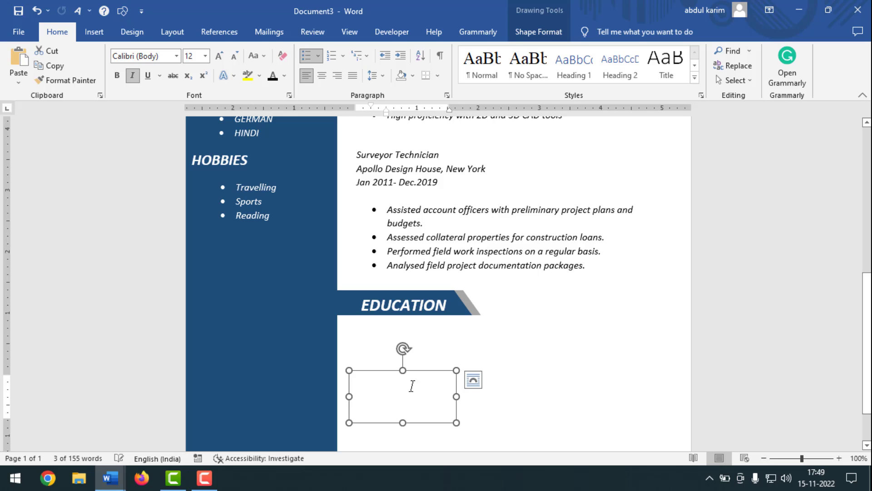
left_click(412, 389)
key("ctrl+a")
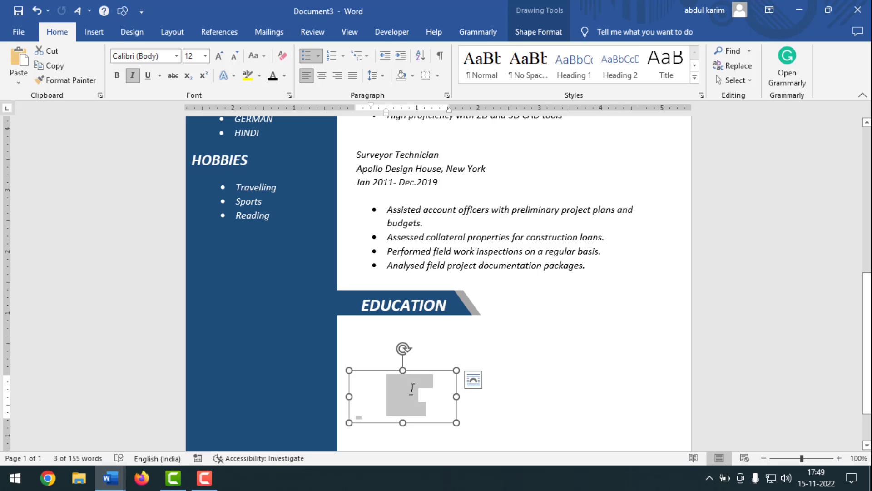
key("Delete")
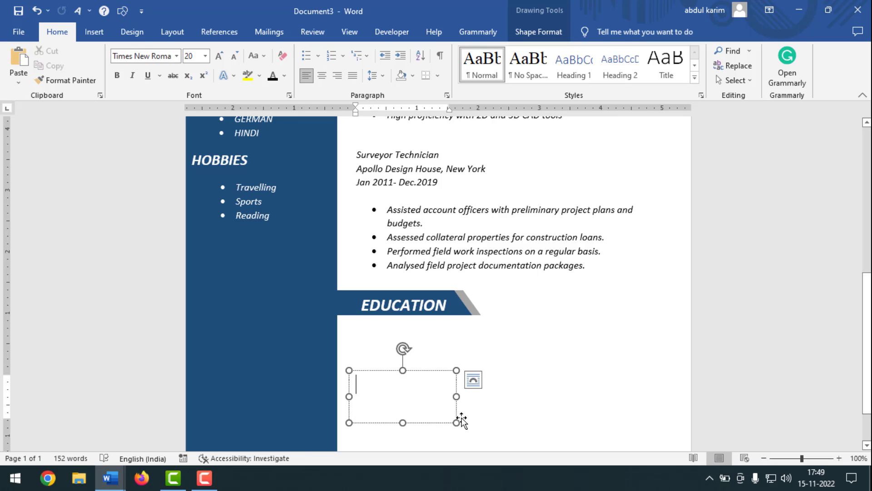
Enlarge the empty text box toward the page's right edge and position it directly beneath the EDUCATION banner.
left_click_drag(453, 424, 646, 429)
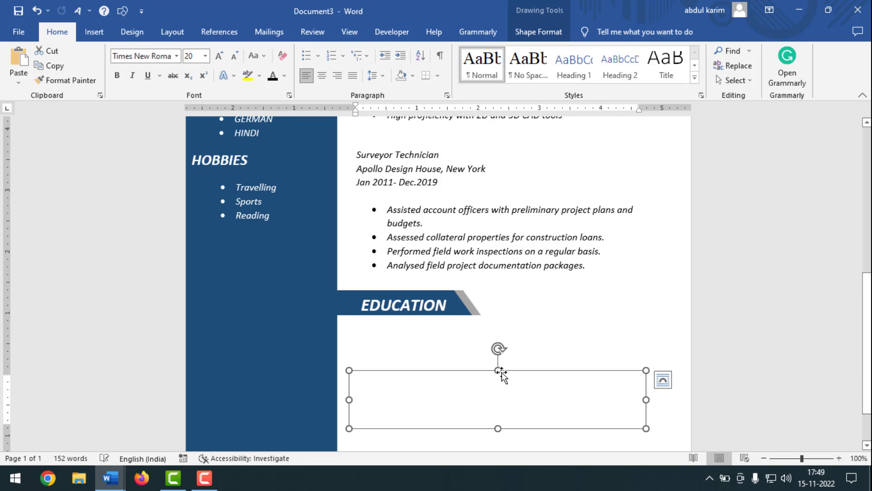
left_click_drag(498, 355, 503, 321)
scroll(332, 443, "down", 3)
Copy both Education entries from the CV INFORMATION document into the text box below the EDUCATION banner and align the box closely beneath the banner.
mouse_move(110, 477)
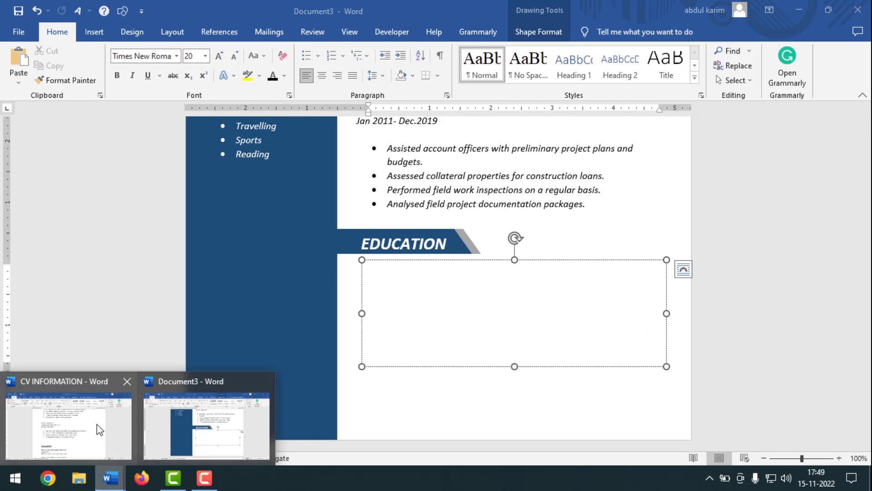
left_click(68, 427)
scroll(373, 282, "down", 10)
scroll(318, 263, "up", 5)
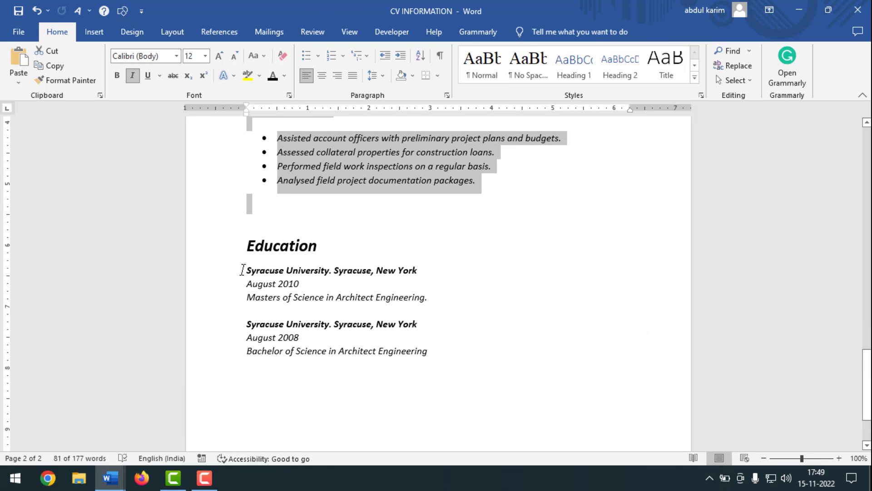
left_click_drag(247, 269, 469, 364)
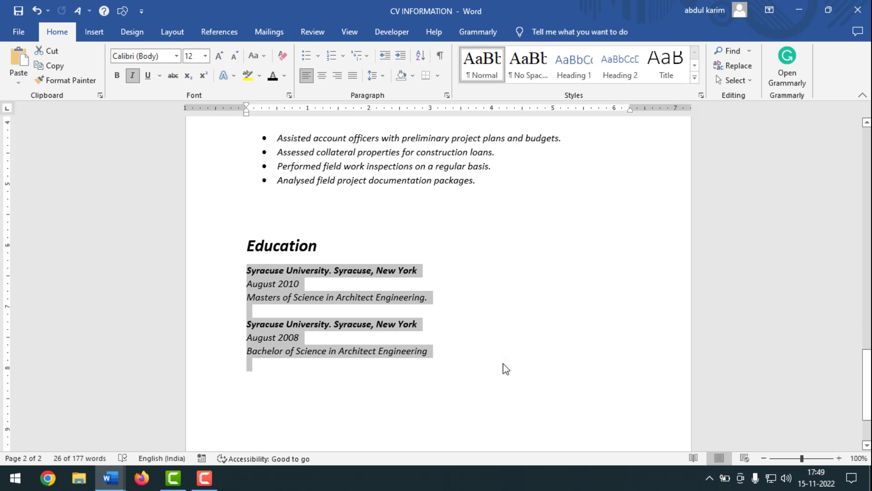
mouse_move(111, 477)
left_click(159, 427)
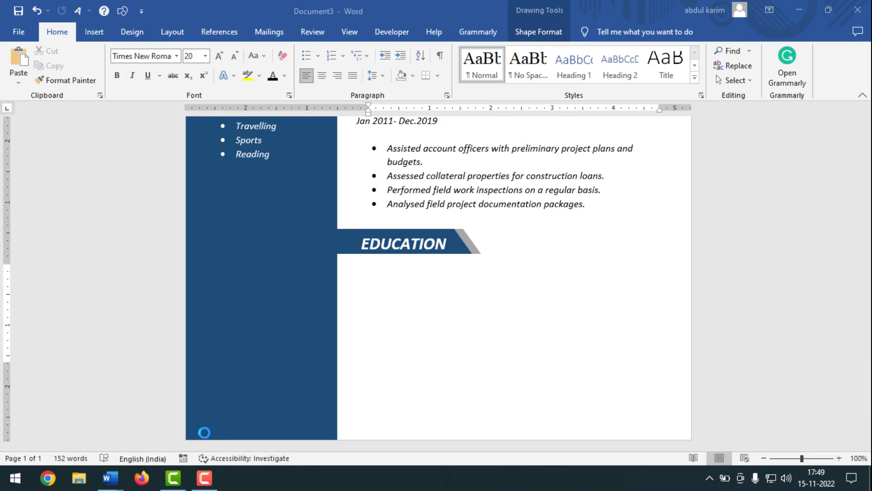
key("ctrl+v")
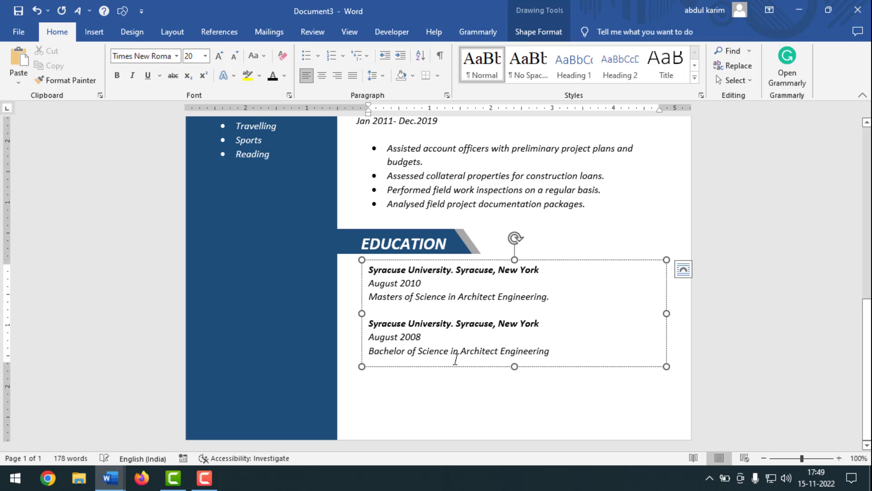
left_click_drag(481, 259, 480, 255)
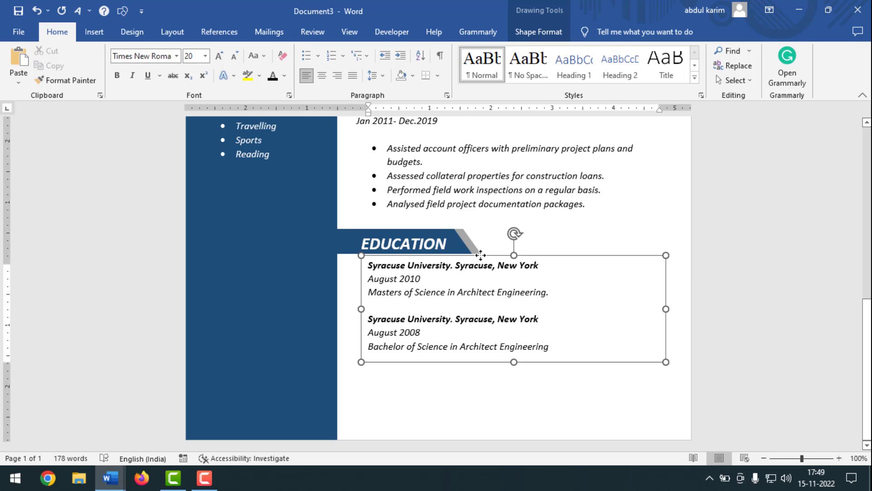
left_click(523, 409)
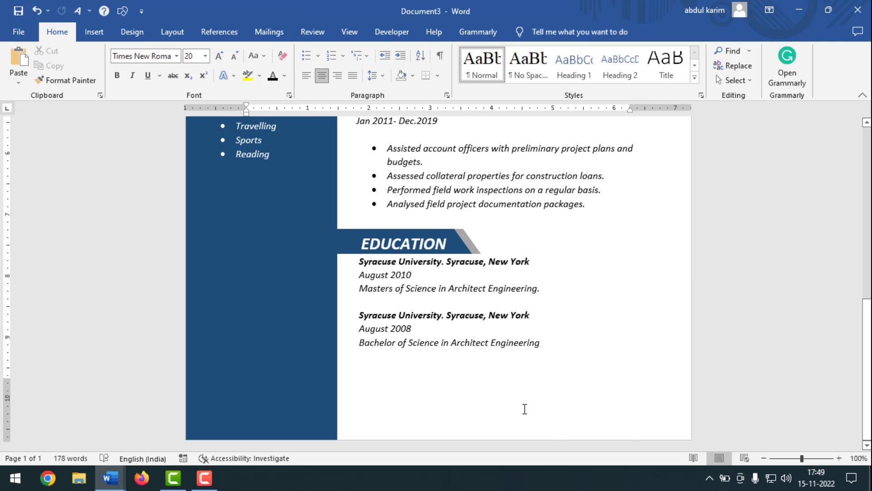
Zoom out until nearly the whole page is visible and examine the CV's overall layout.
left_click(763, 457)
left_click(763, 458)
left_click(763, 458)
left_click(763, 458)
left_click(763, 458)
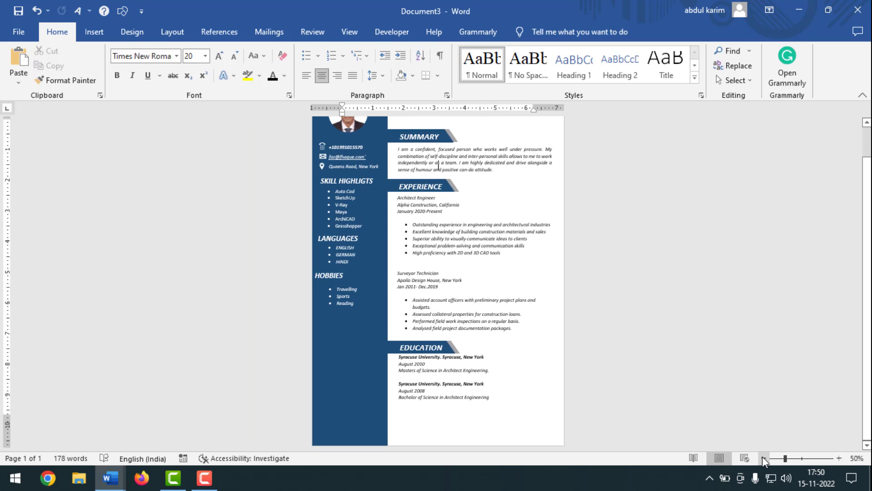
scroll(563, 335, "down", 1)
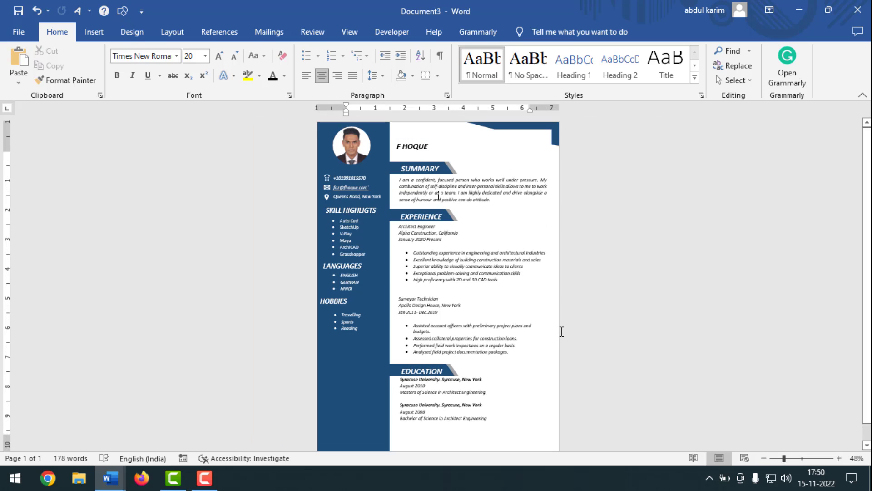